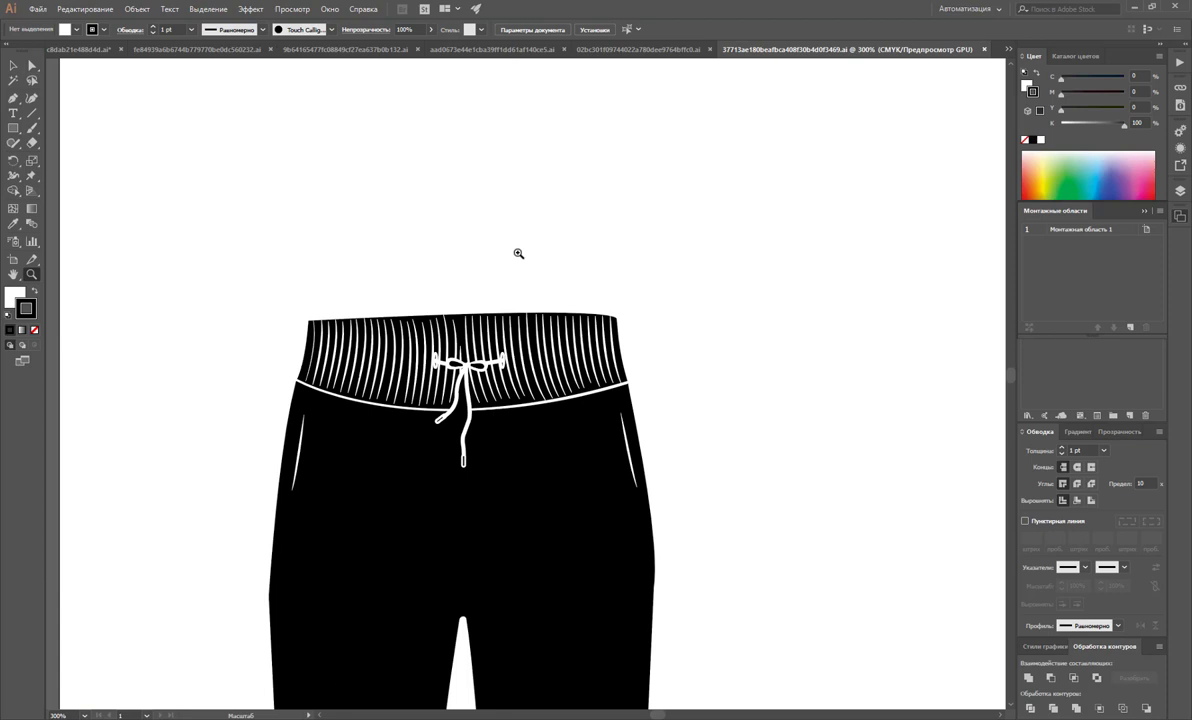
# Set the stroke weight of all the vertical gather lines on the waistband to 0.25 pt
pyautogui.scroll(-1, 510, 262)
pyautogui.hotkey('ctrl', '=')
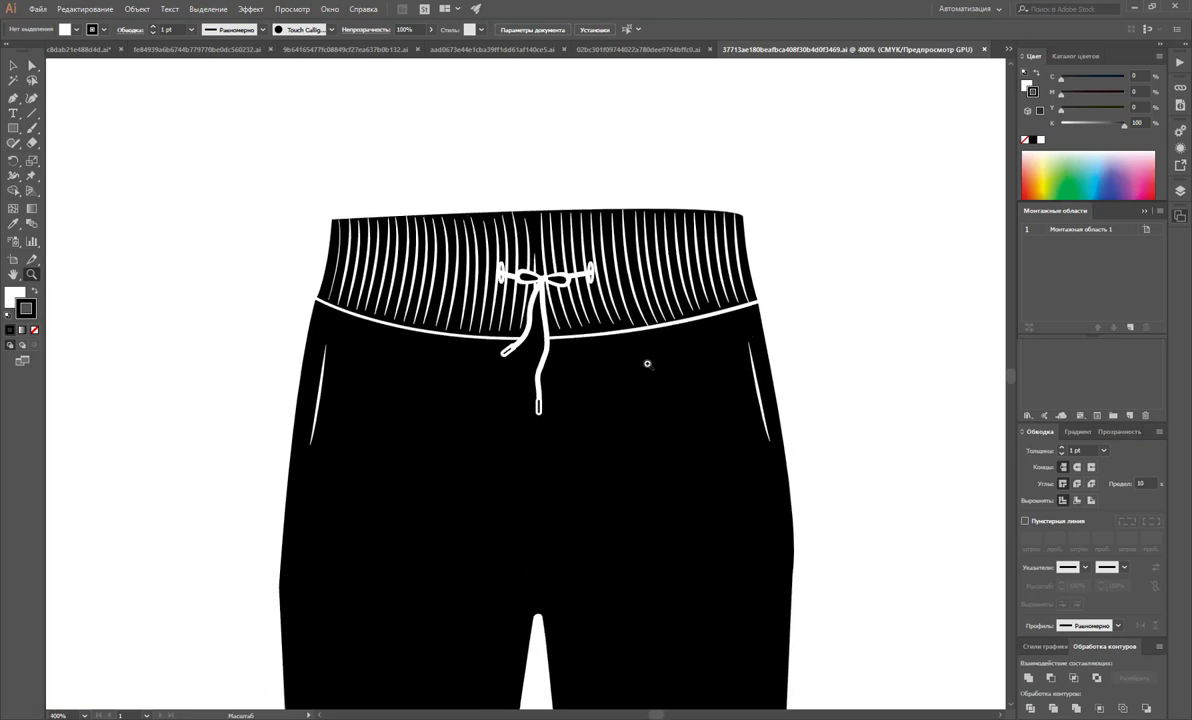
pyautogui.hotkey('ctrl', '=')
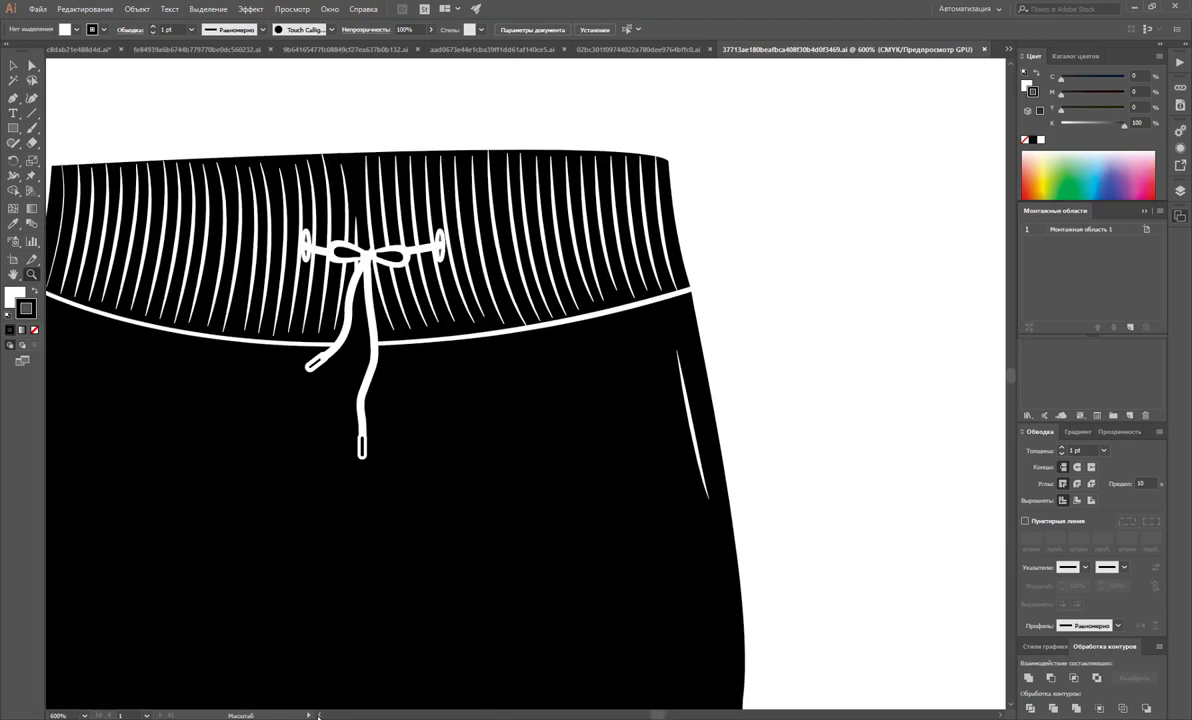
pyautogui.hscroll(-5, 318, 714)
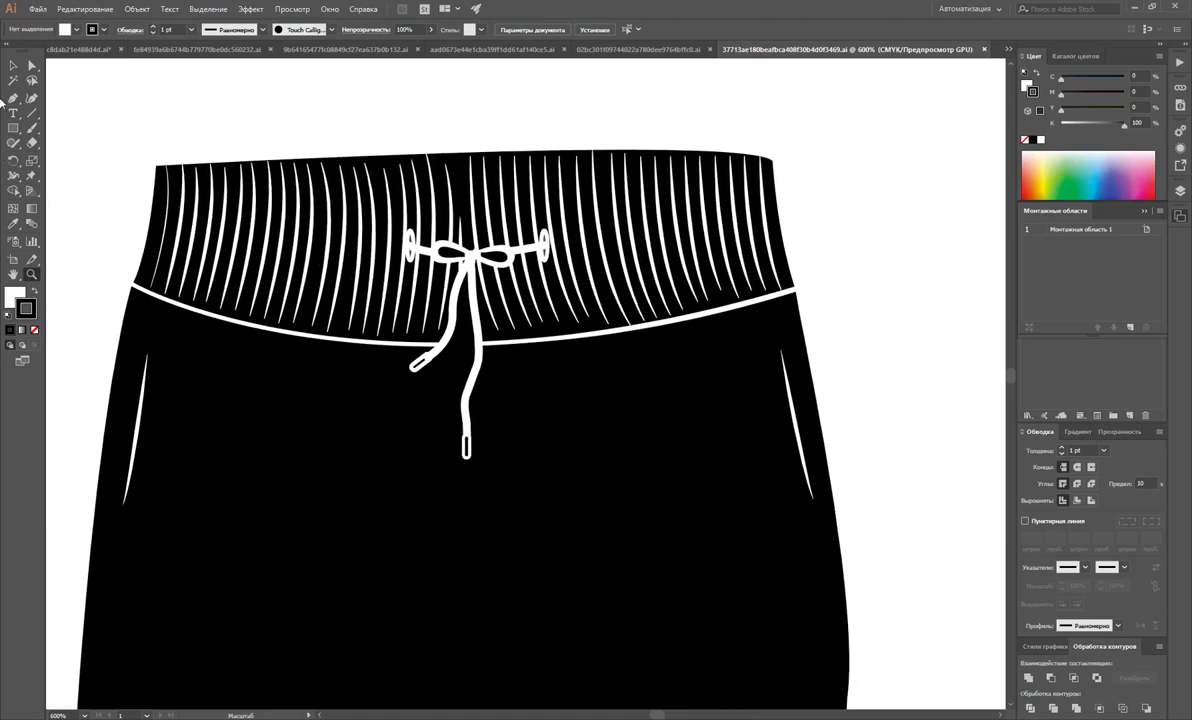
pyautogui.click(13, 65)
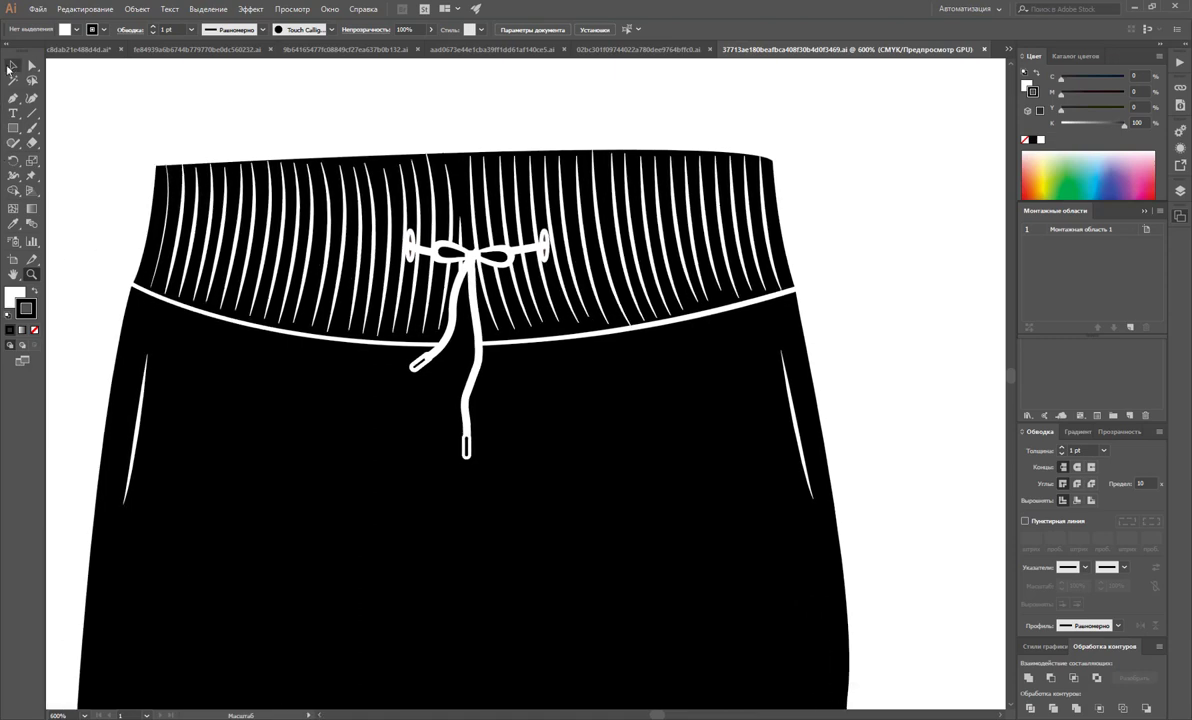
pyautogui.click(295, 253)
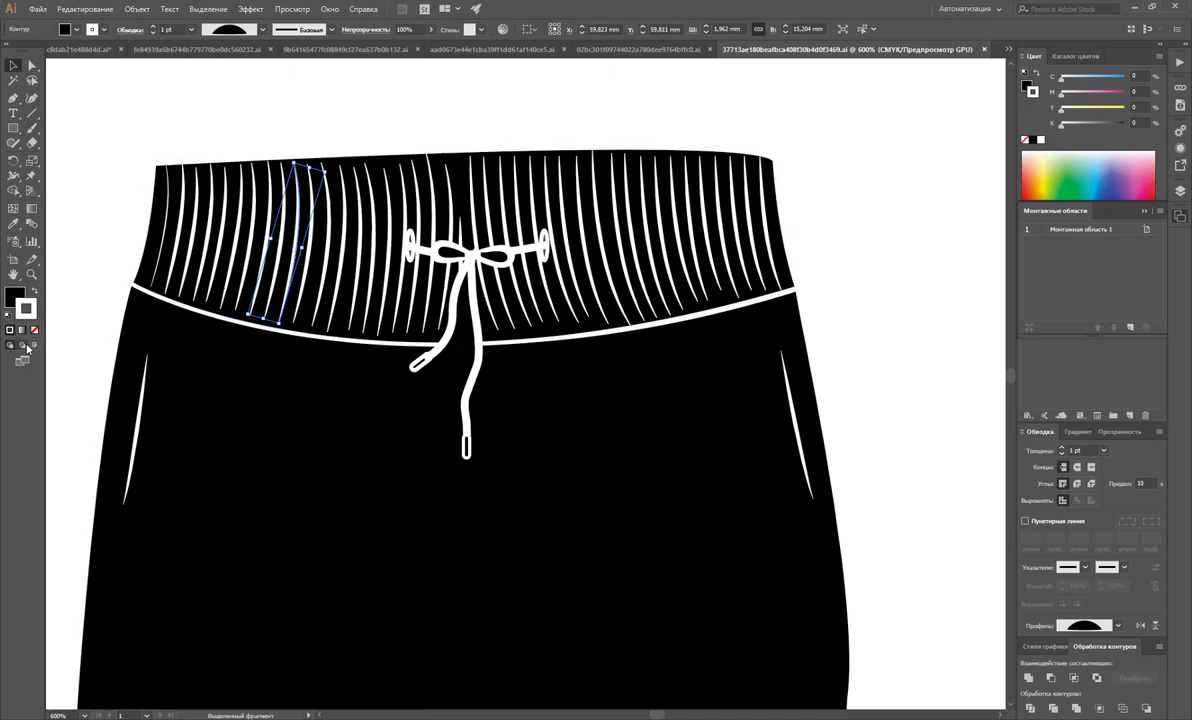
pyautogui.click(113, 173)
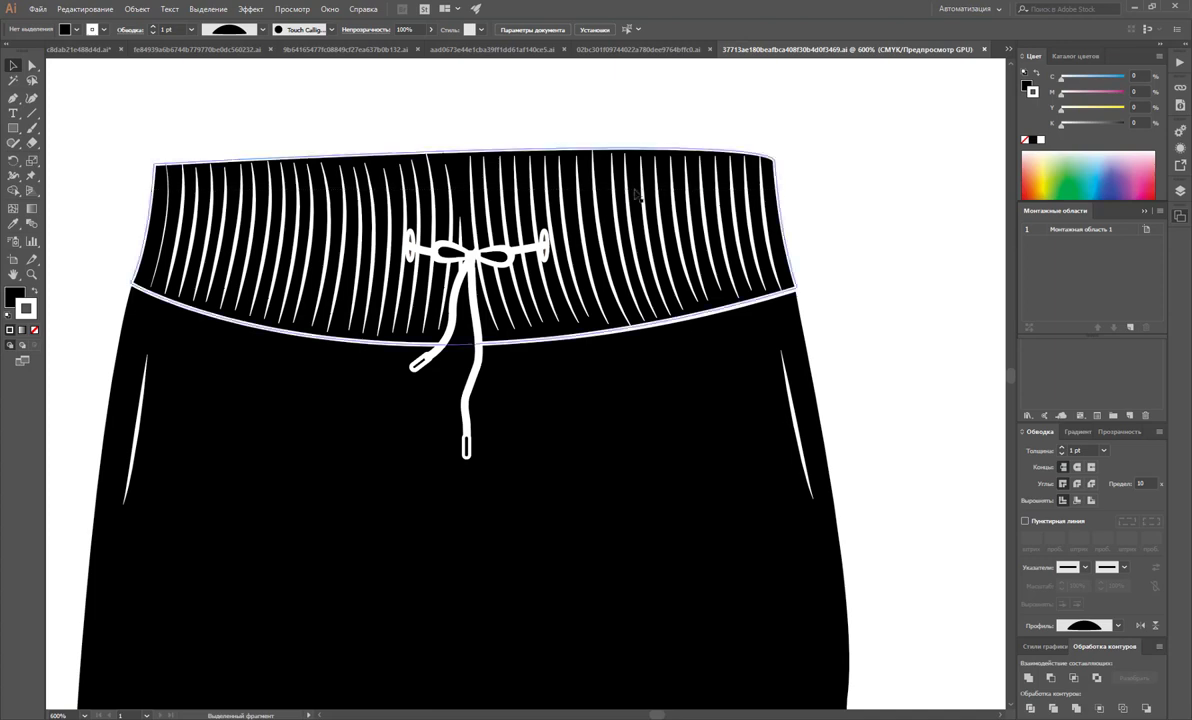
pyautogui.moveTo(790, 192); pyautogui.dragTo(128, 213)
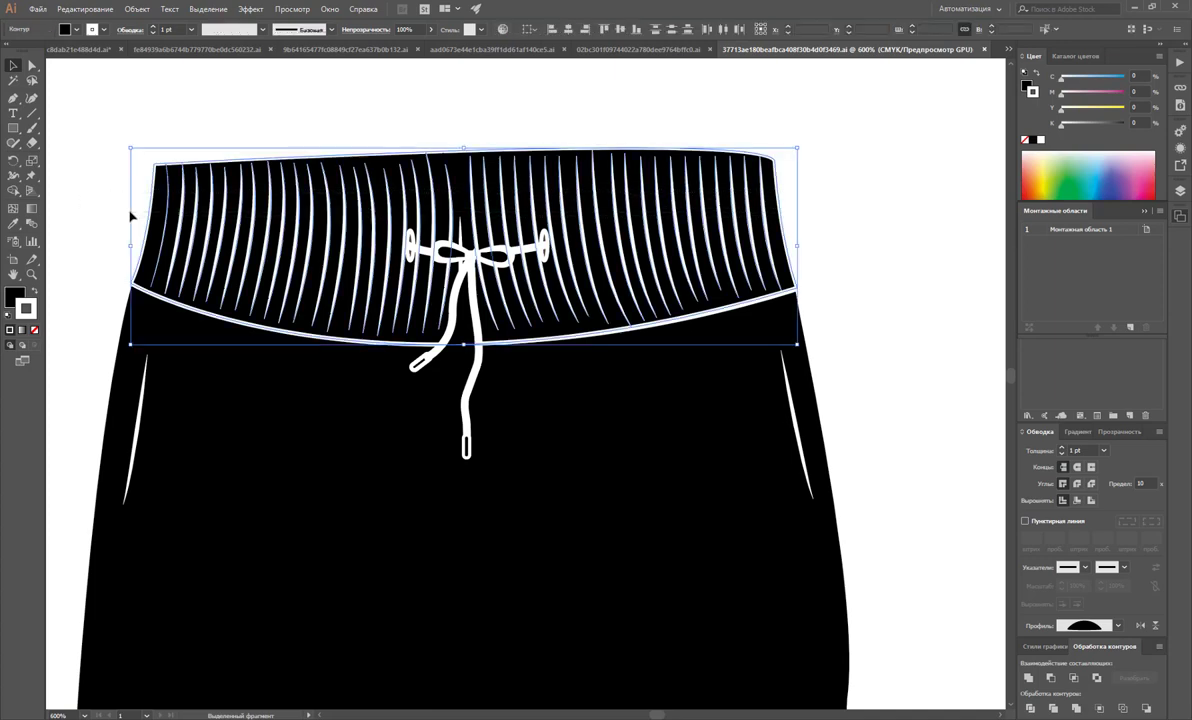
pyautogui.keyDown('shift'); pyautogui.click(412, 160); pyautogui.keyUp('shift')
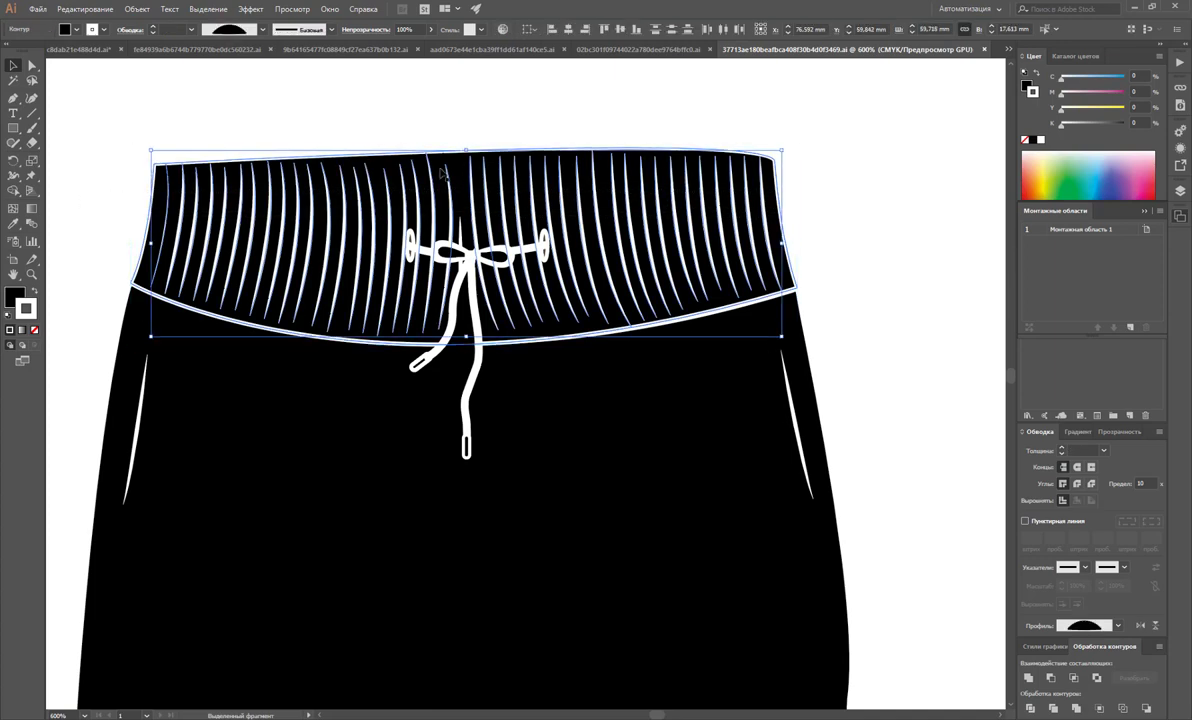
pyautogui.click(193, 31)
pyautogui.click(208, 56)
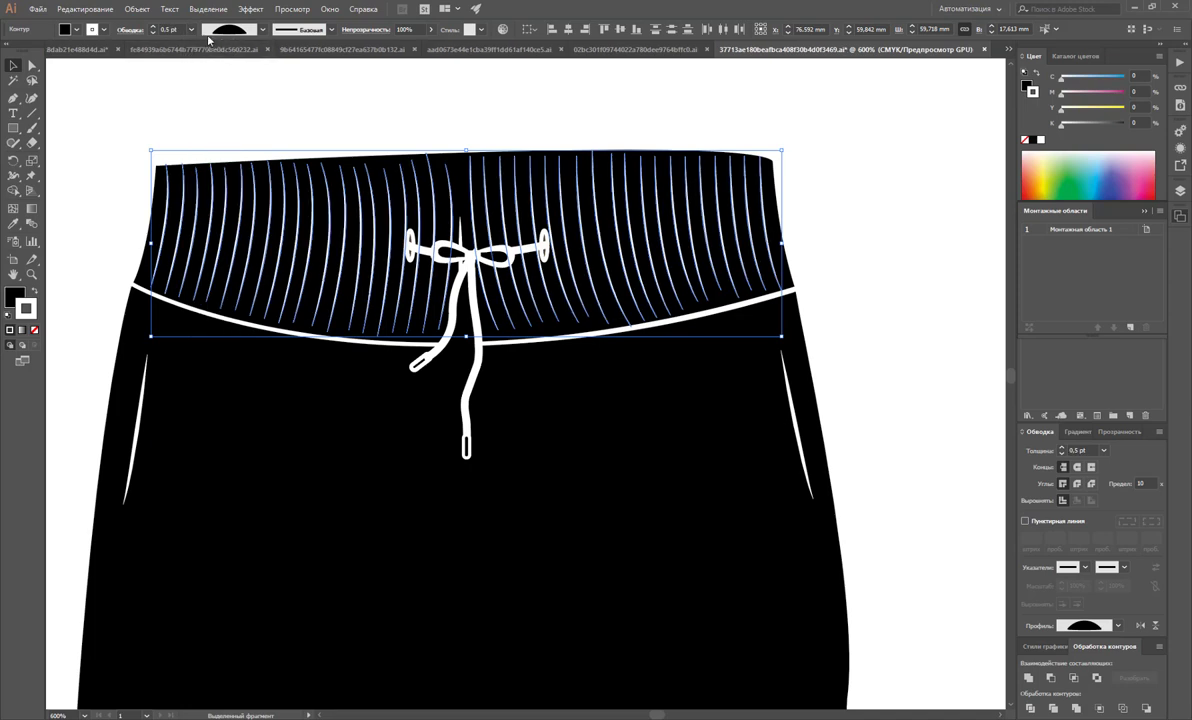
pyautogui.click(195, 31)
pyautogui.click(210, 42)
pyautogui.click(220, 90)
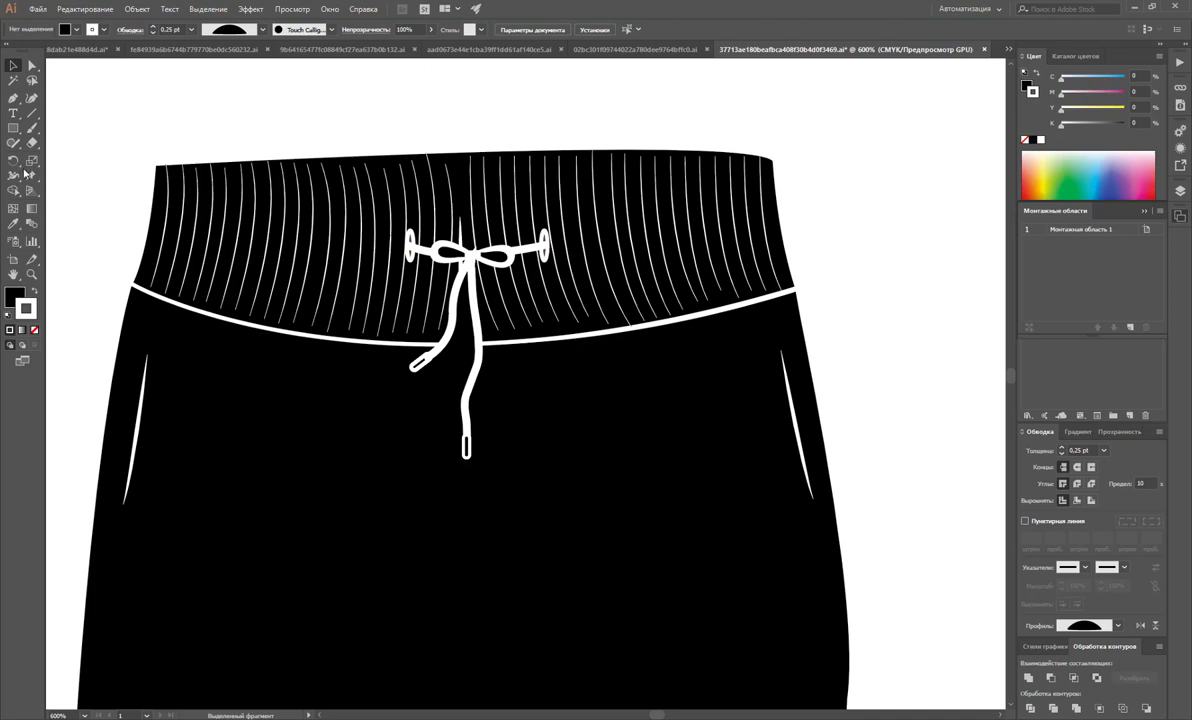
# Draw a gently sagging curve with the Pen tool across the waistband's full width, above the drawstring bow
pyautogui.click(13, 98)
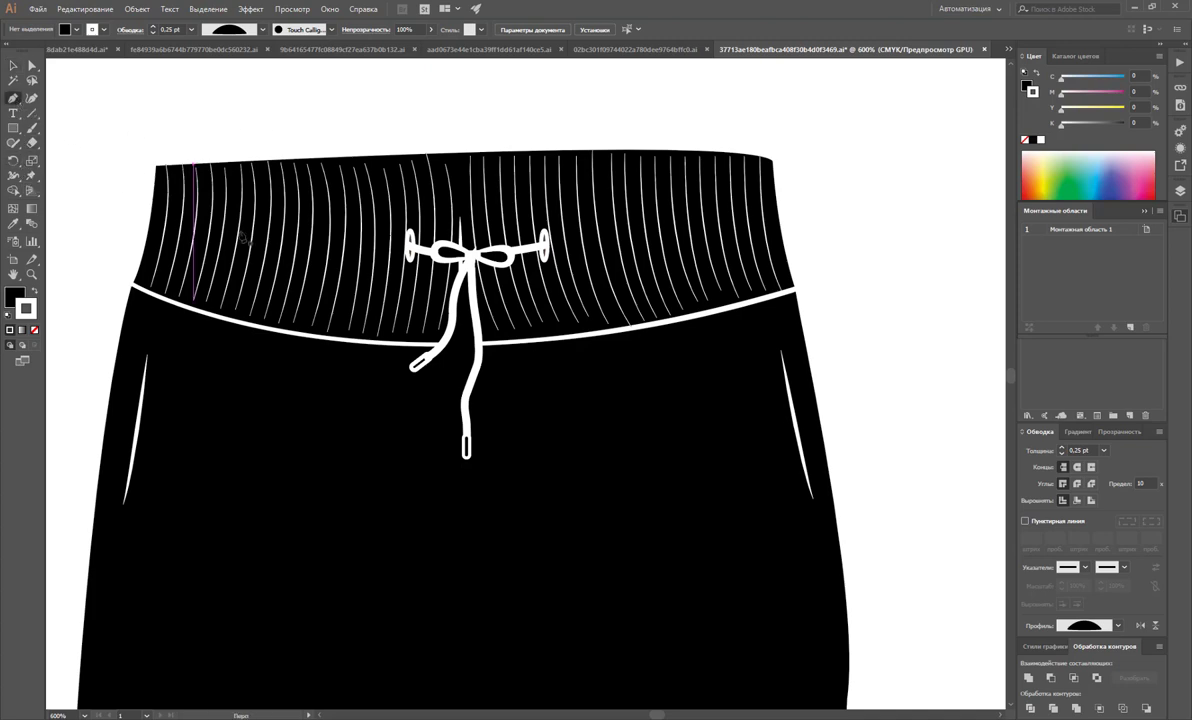
pyautogui.click(155, 199)
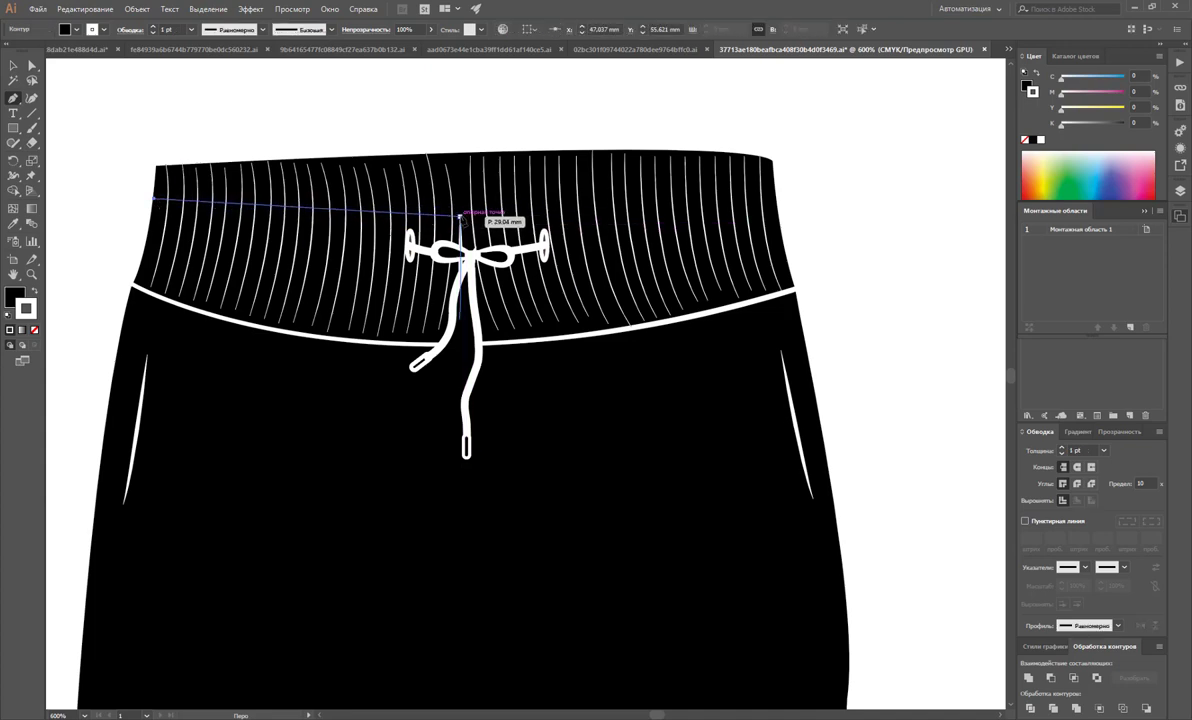
pyautogui.moveTo(461, 213); pyautogui.dragTo(760, 170)
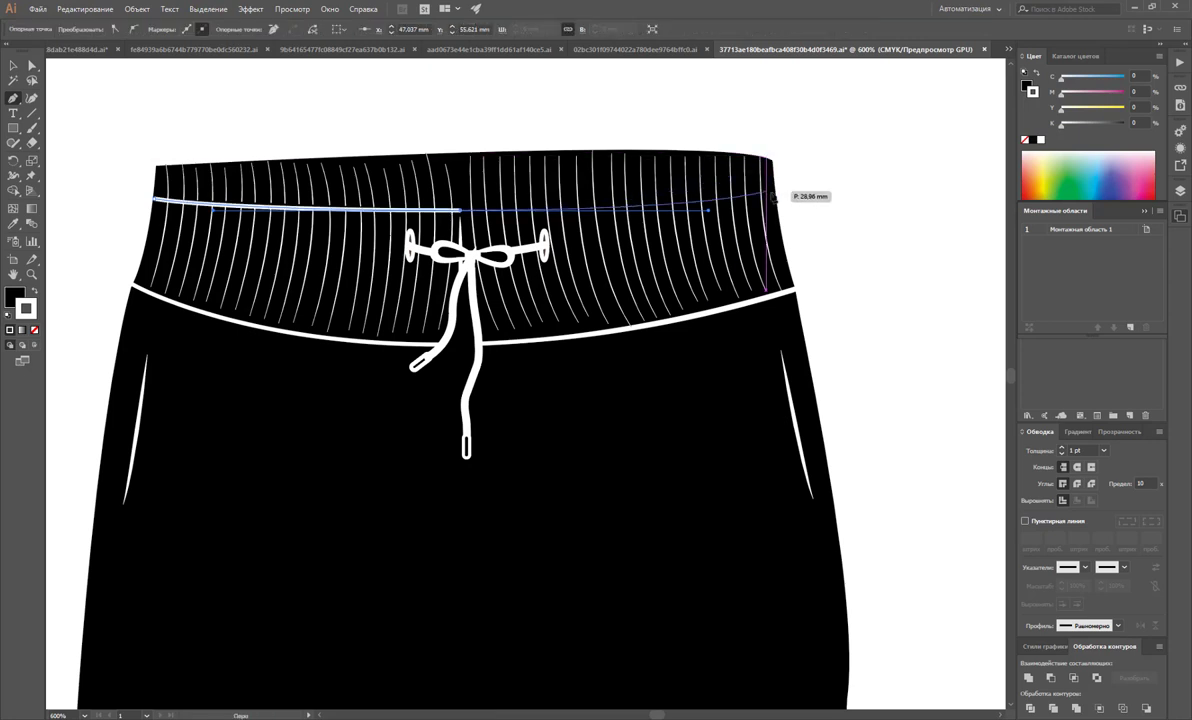
pyautogui.click(777, 201)
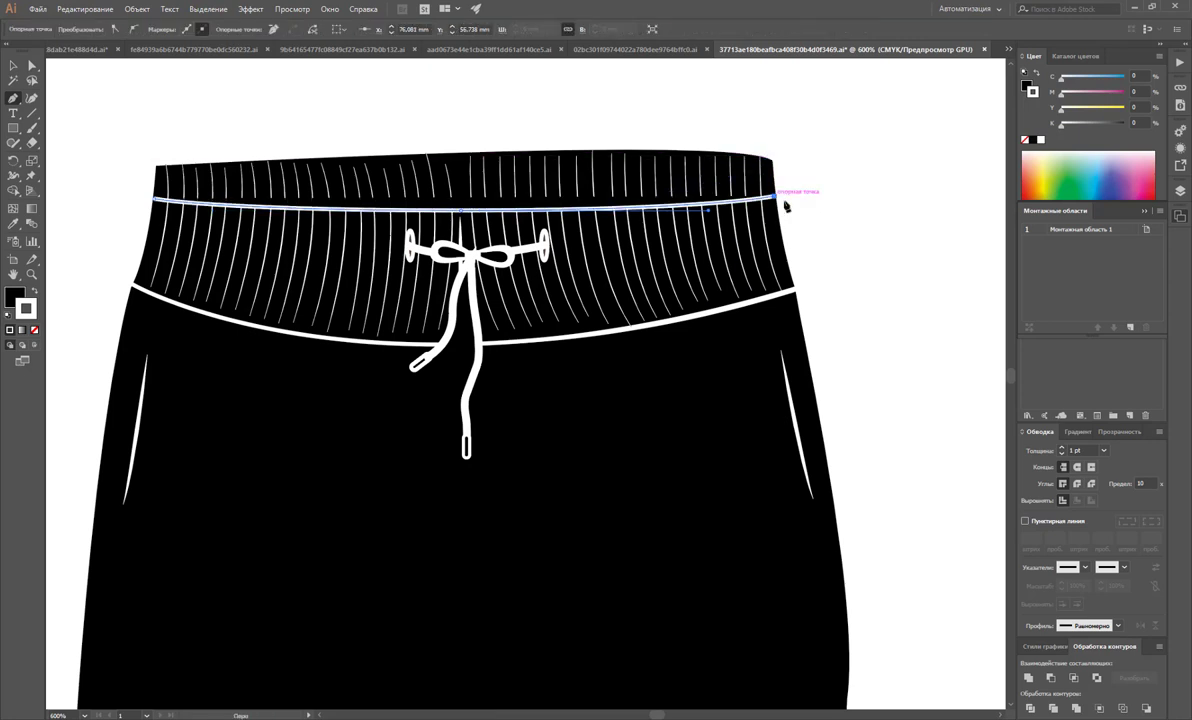
pyautogui.keyDown('ctrl'); pyautogui.click(809, 202); pyautogui.keyUp('ctrl')
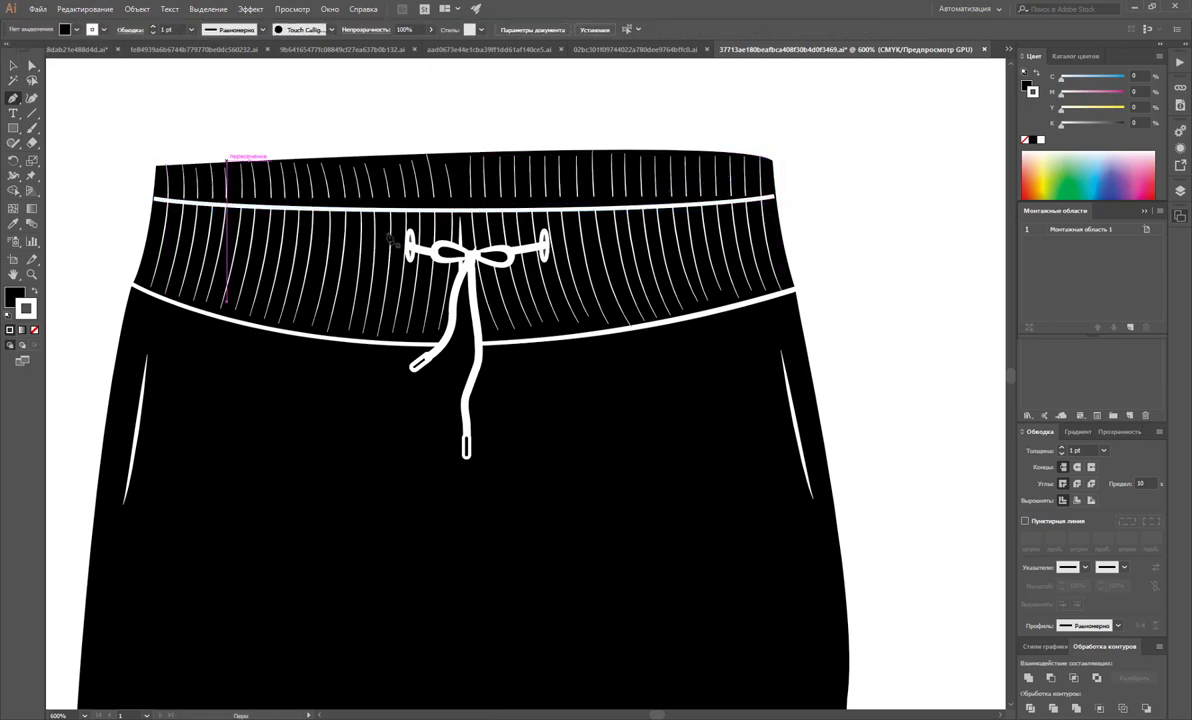
# Remove the fill from the new curved line across the waistband, keeping its white stroke
pyautogui.click(386, 207)
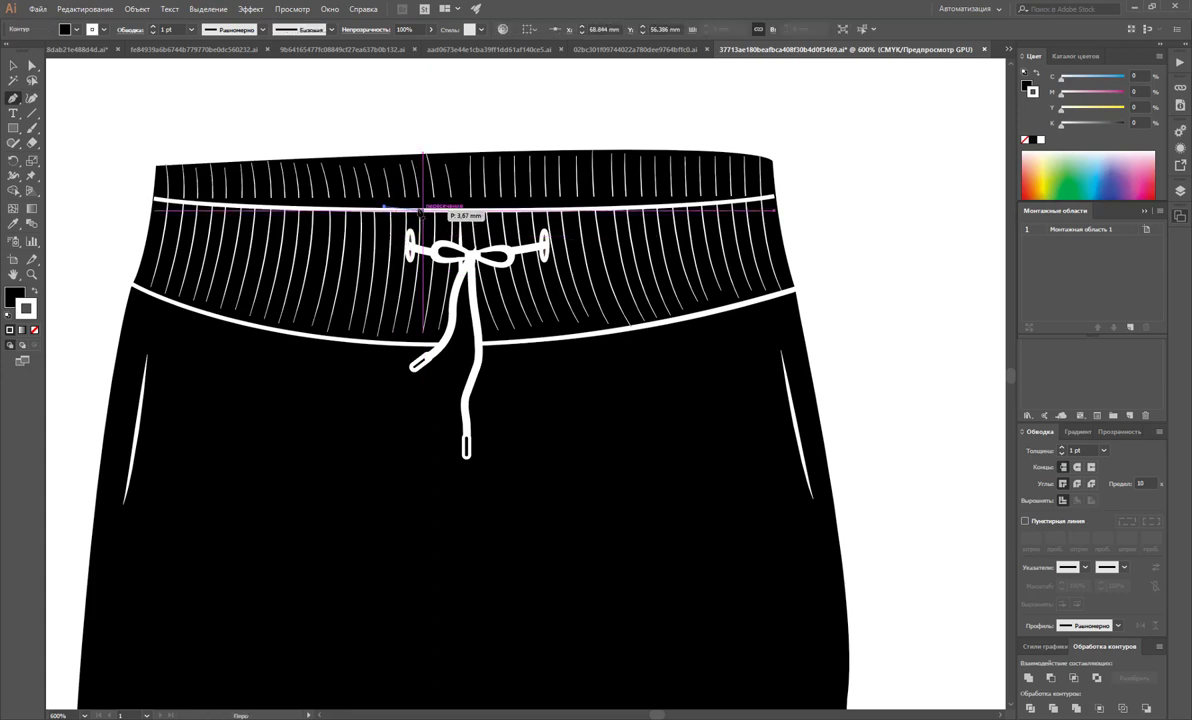
pyautogui.keyDown('ctrl'); pyautogui.click(428, 208); pyautogui.keyUp('ctrl')
pyautogui.click(13, 65)
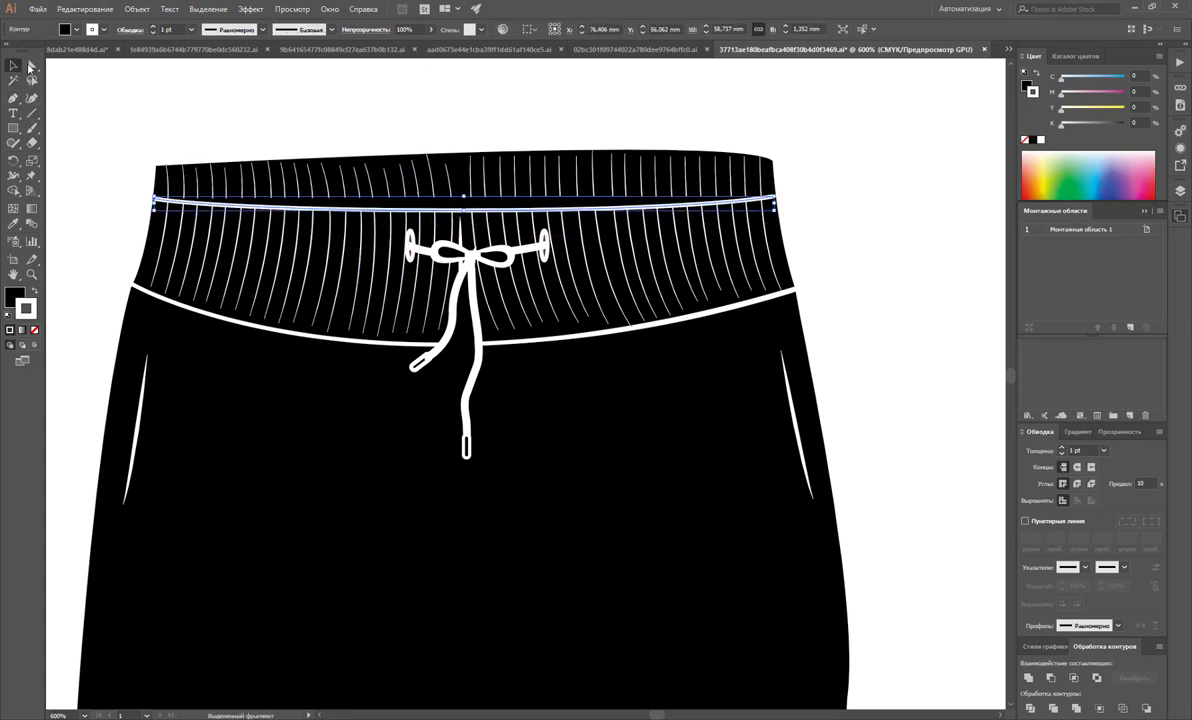
pyautogui.click(199, 86)
pyautogui.click(243, 210)
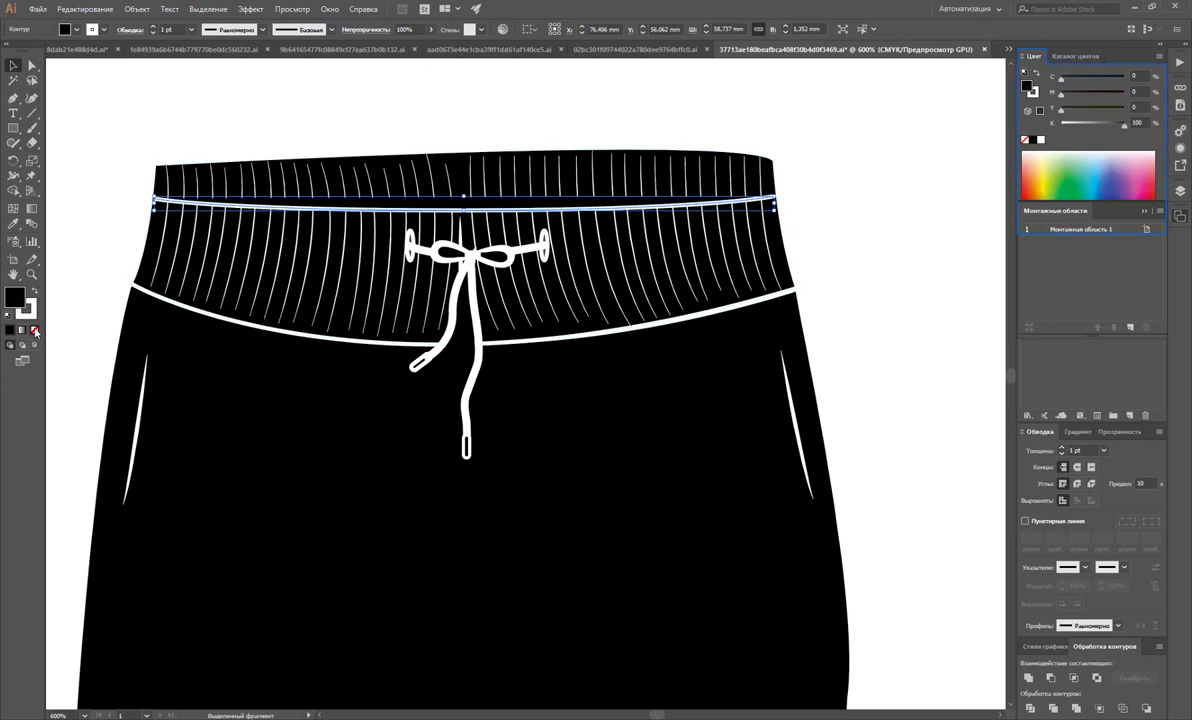
pyautogui.click(34, 329)
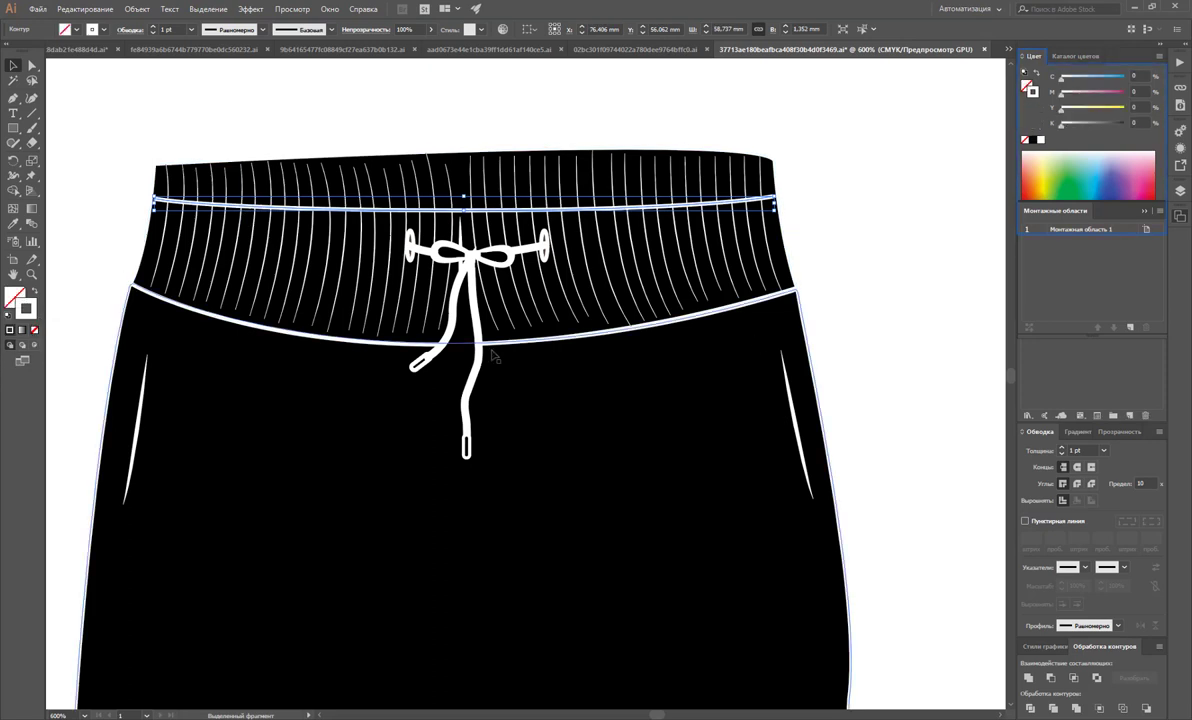
# Make the curved line dashed with a 2 pt dash and 2 pt gap, at a 0.5 pt stroke weight
pyautogui.click(1025, 521)
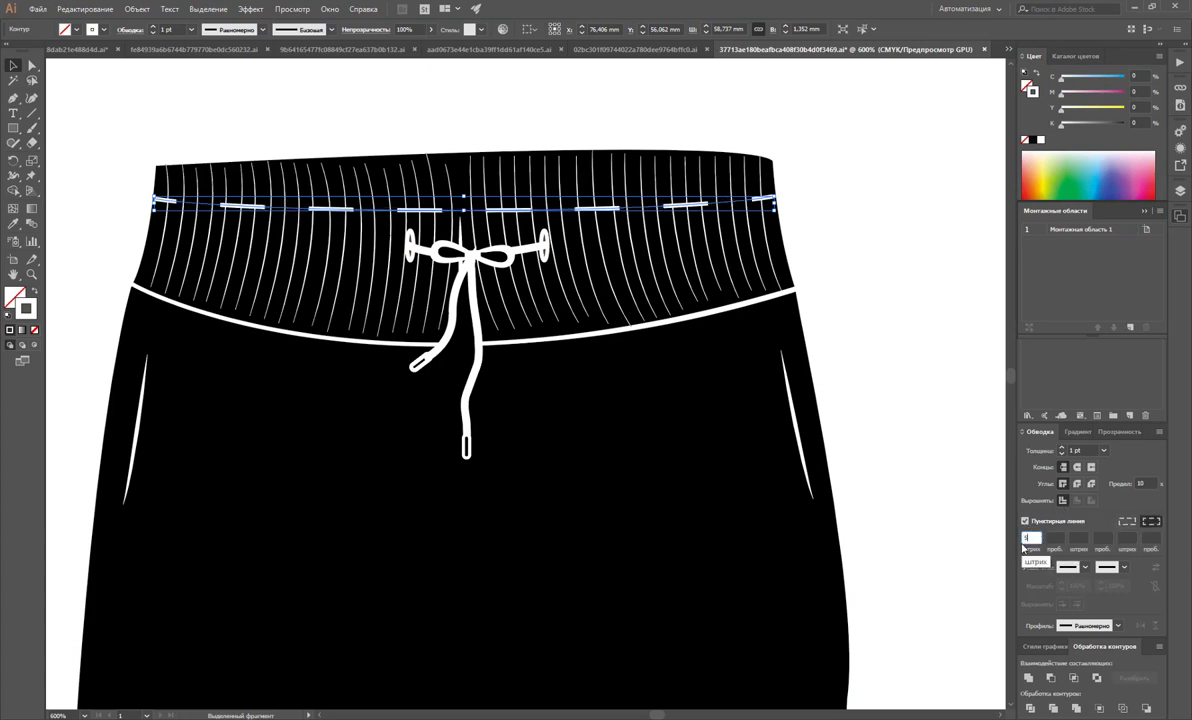
pyautogui.write('2')
pyautogui.click(1055, 537)
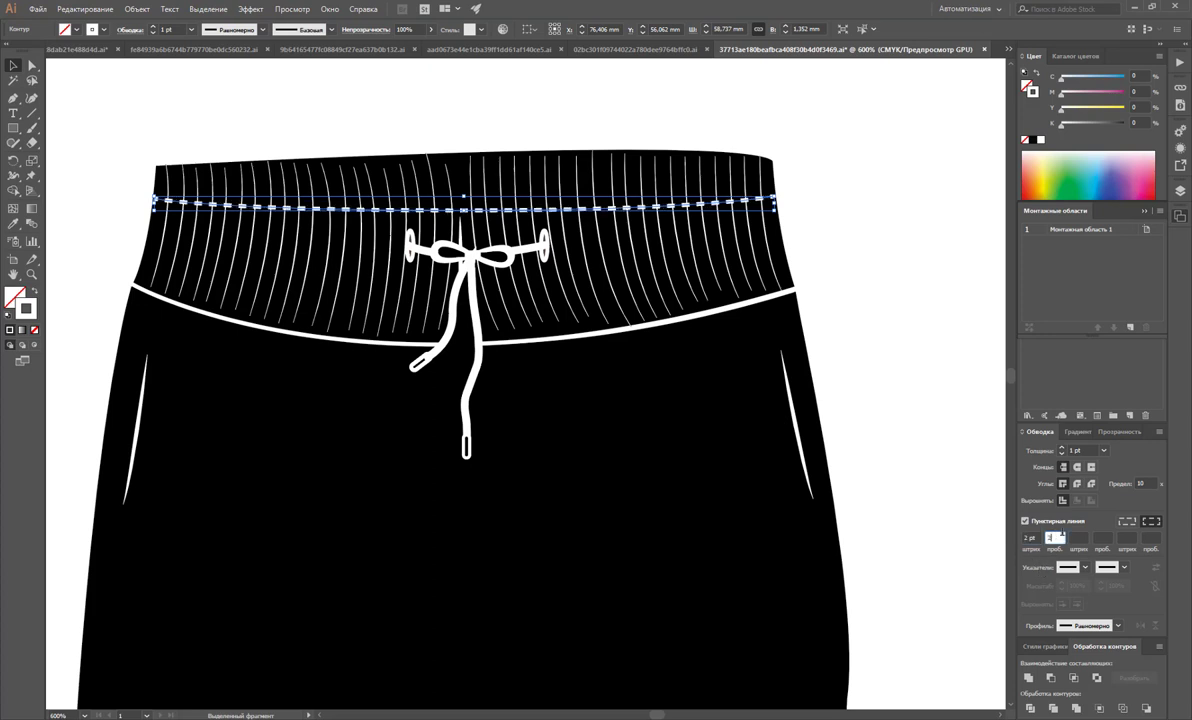
pyautogui.click(1105, 451)
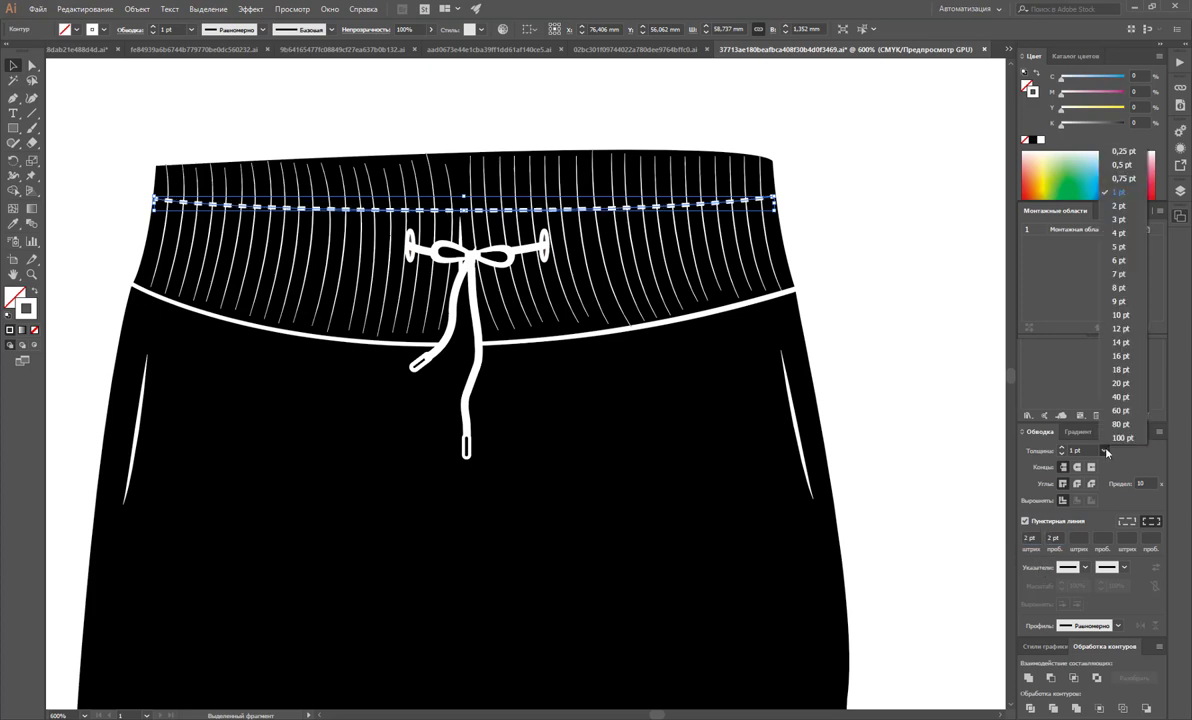
pyautogui.click(1121, 166)
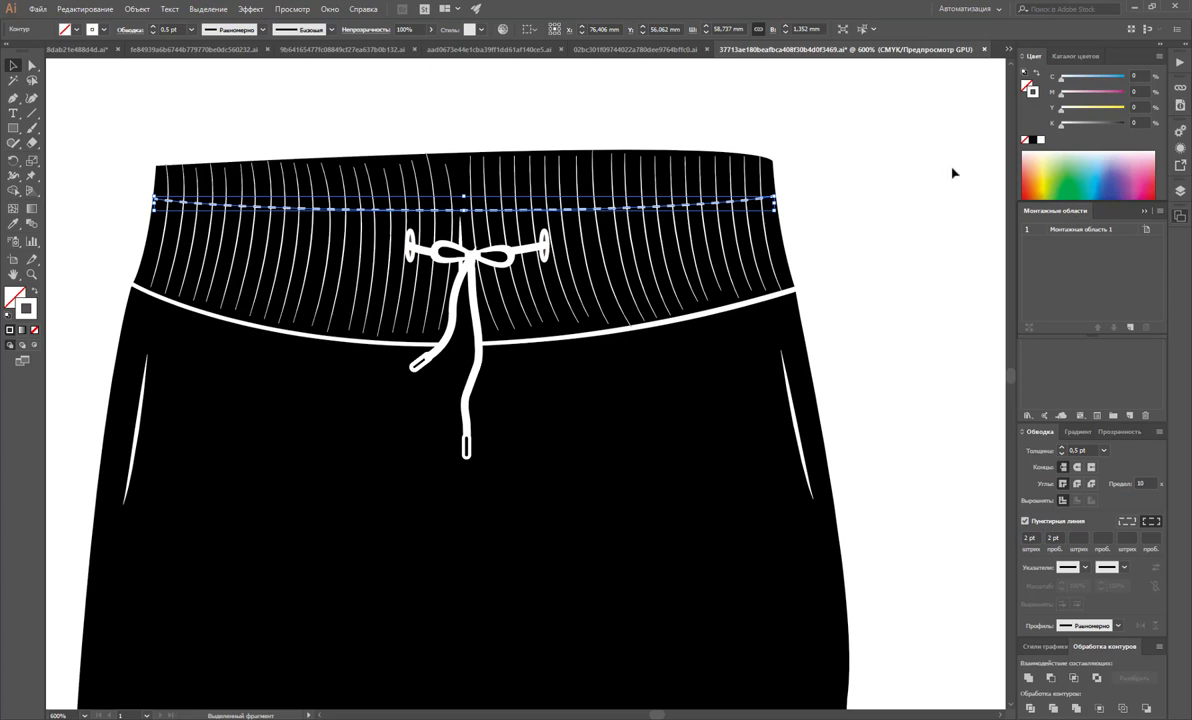
pyautogui.click(880, 165)
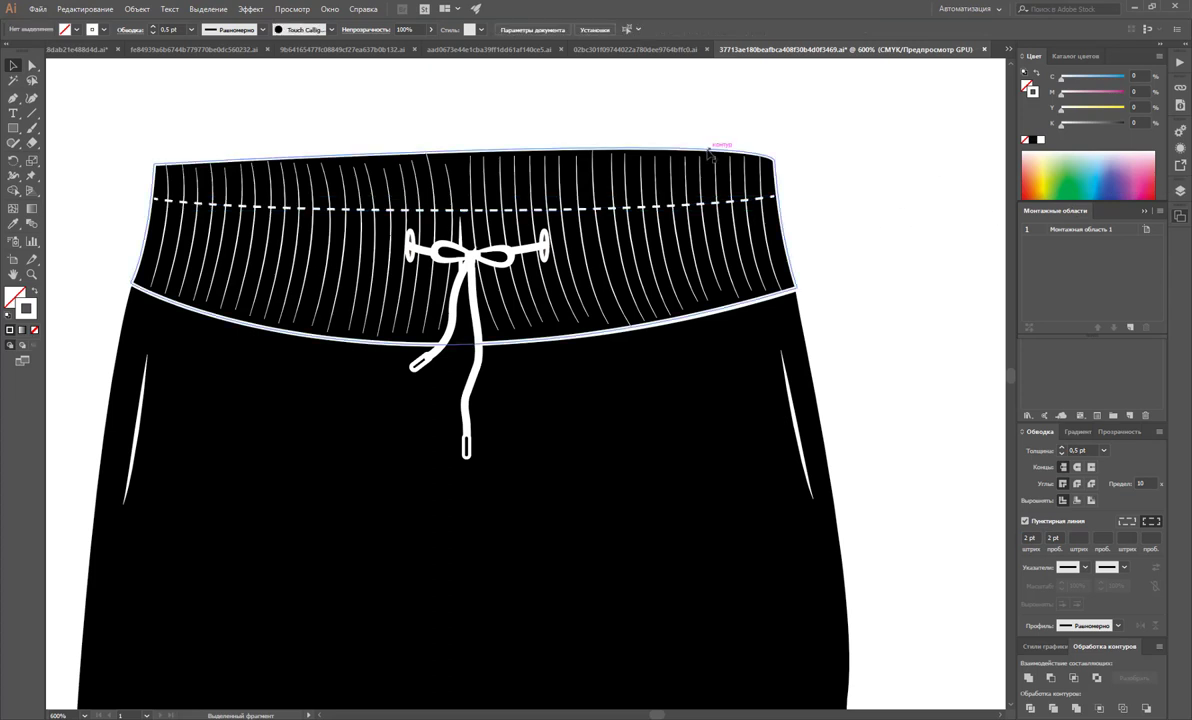
# Shift the dashed stitch line slightly up and place a copy of it lower on the waistband, just below the drawstring bow
pyautogui.click(680, 198)
pyautogui.click(836, 231)
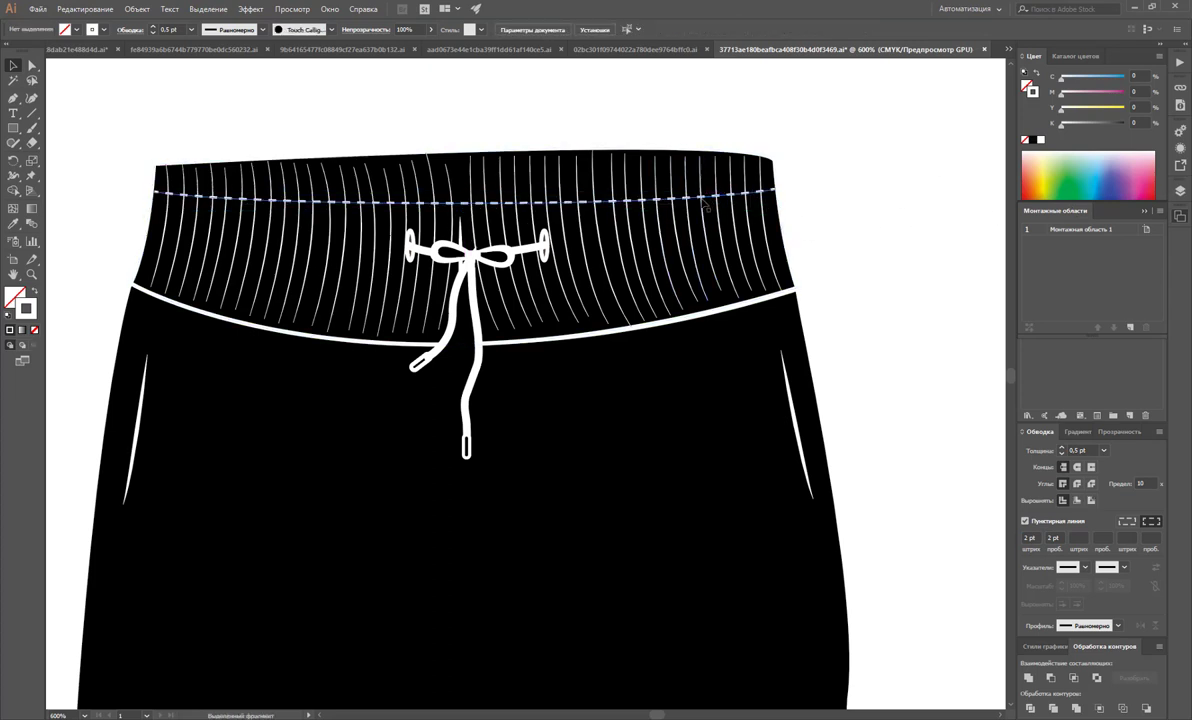
pyautogui.moveTo(703, 198); pyautogui.dragTo(703, 273)
pyautogui.click(865, 279)
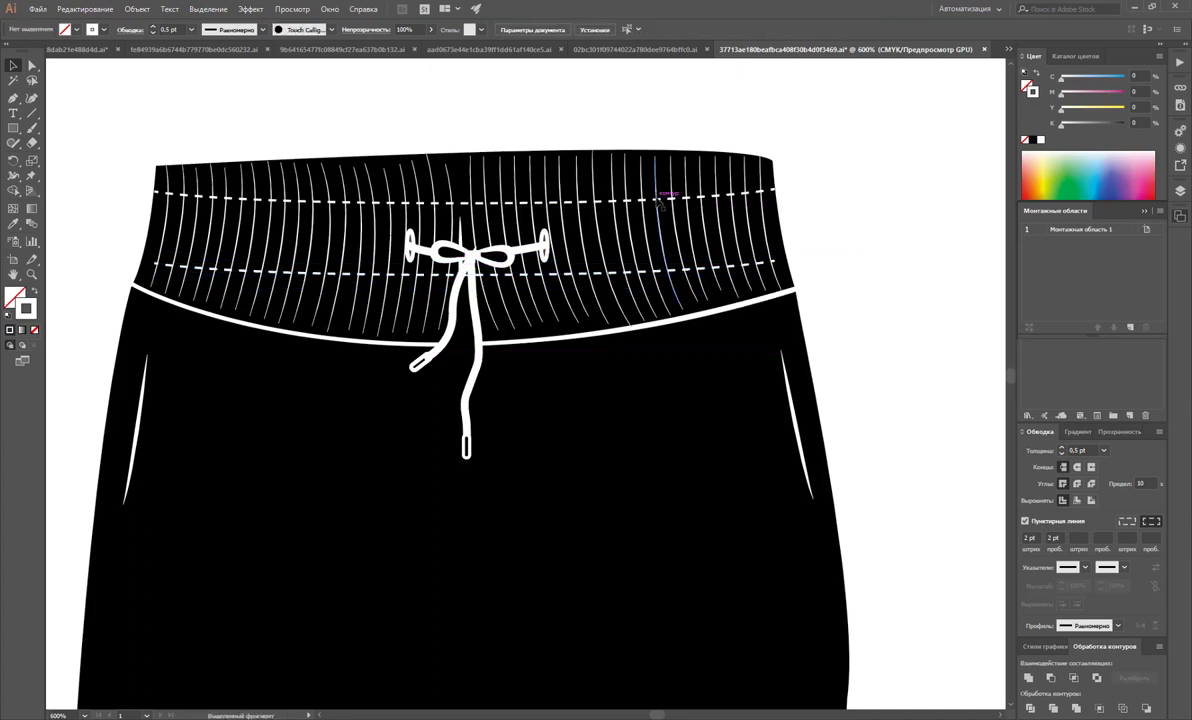
# Move the upper dashed line to the waistband's top edge and pull both end anchor points down inside the waistband outline
pyautogui.moveTo(610, 193); pyautogui.dragTo(670, 209)
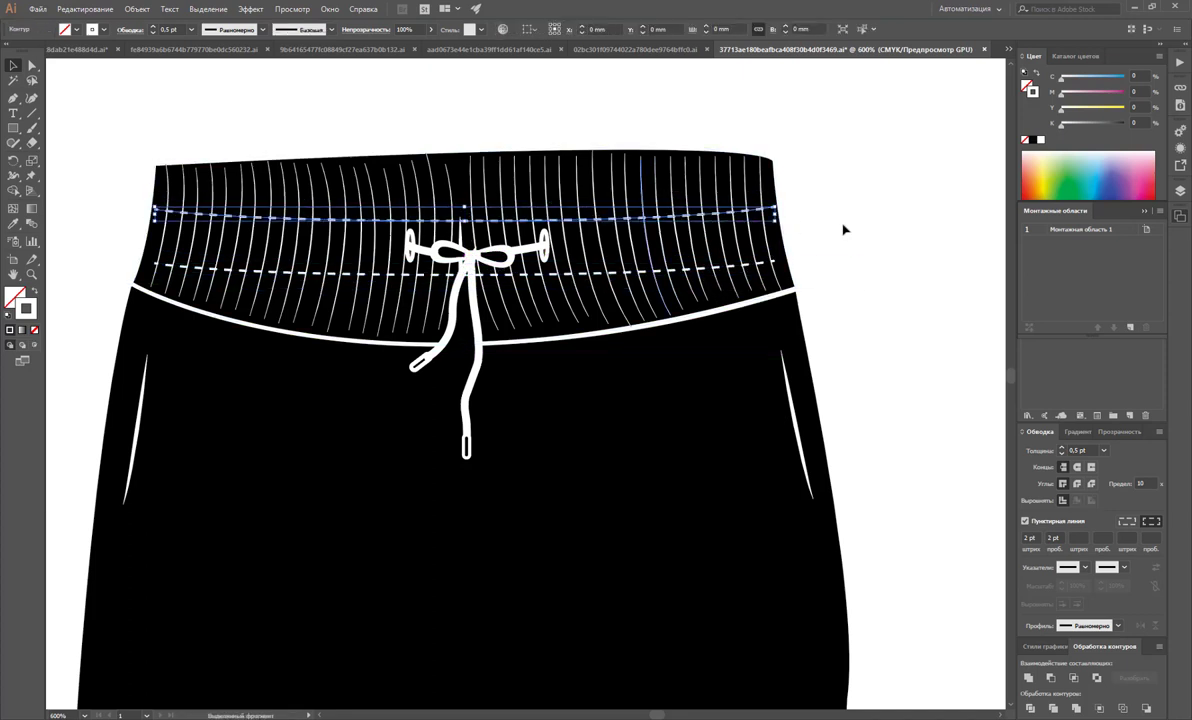
pyautogui.click(843, 230)
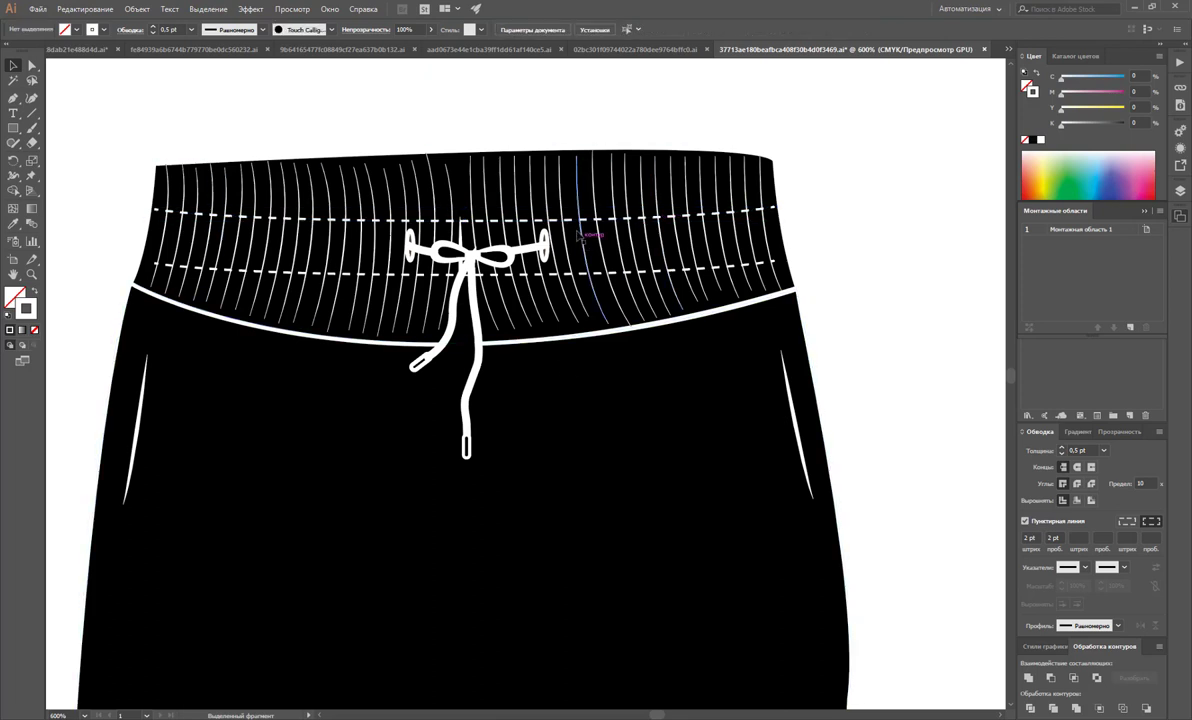
pyautogui.moveTo(589, 209); pyautogui.dragTo(594, 160)
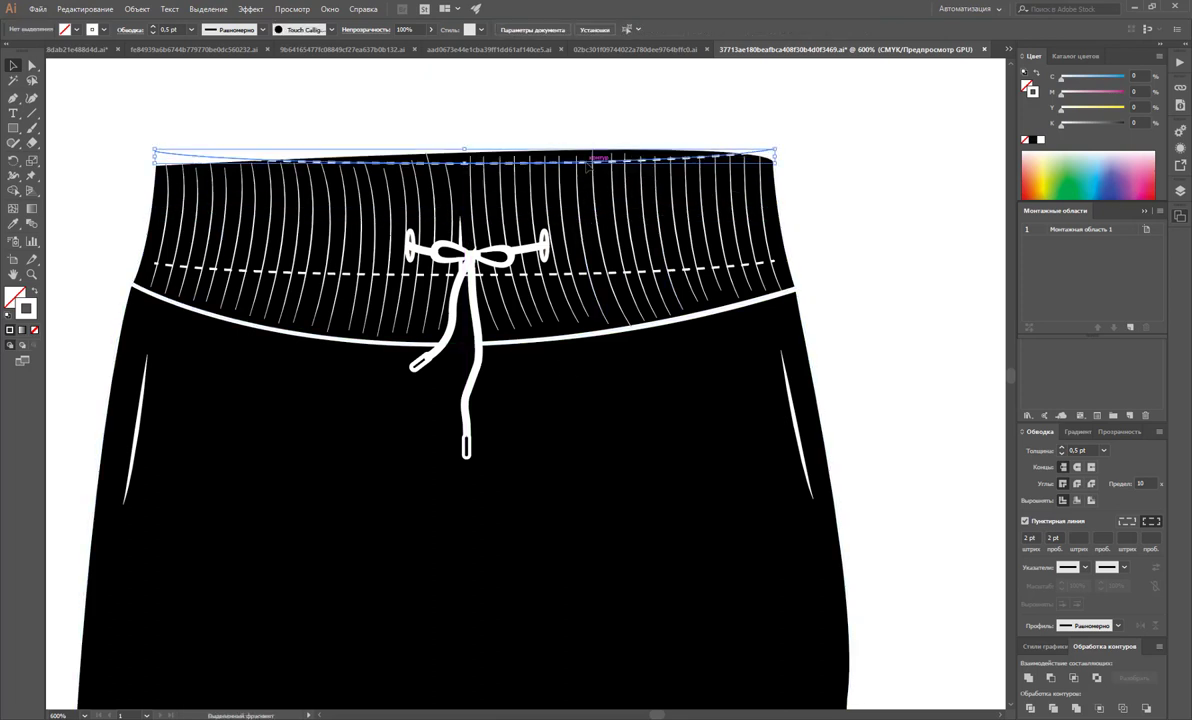
pyautogui.click(33, 65)
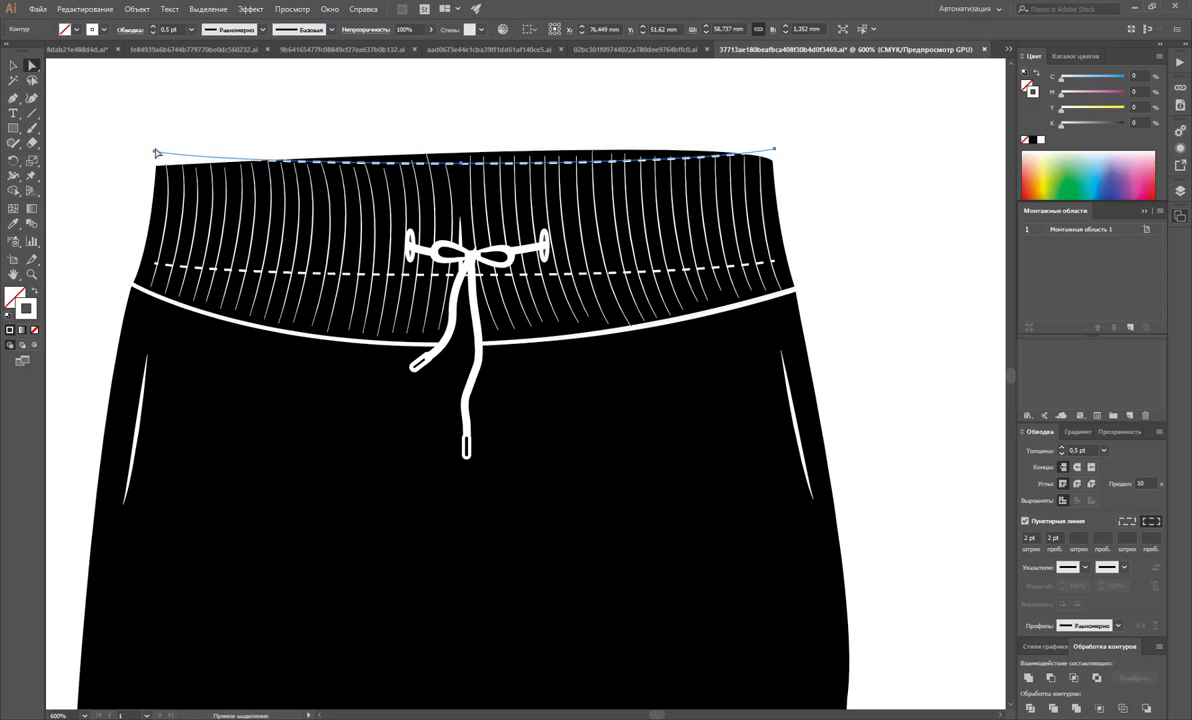
pyautogui.moveTo(155, 153); pyautogui.dragTo(160, 170)
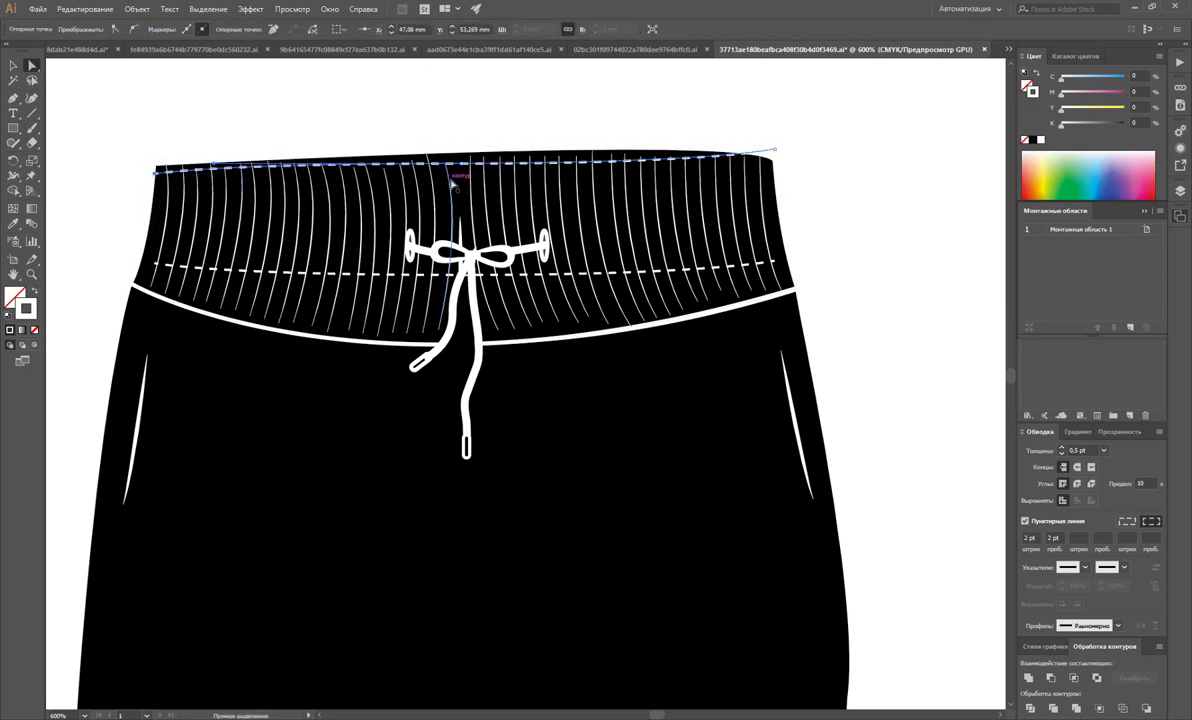
pyautogui.moveTo(774, 154); pyautogui.dragTo(771, 167)
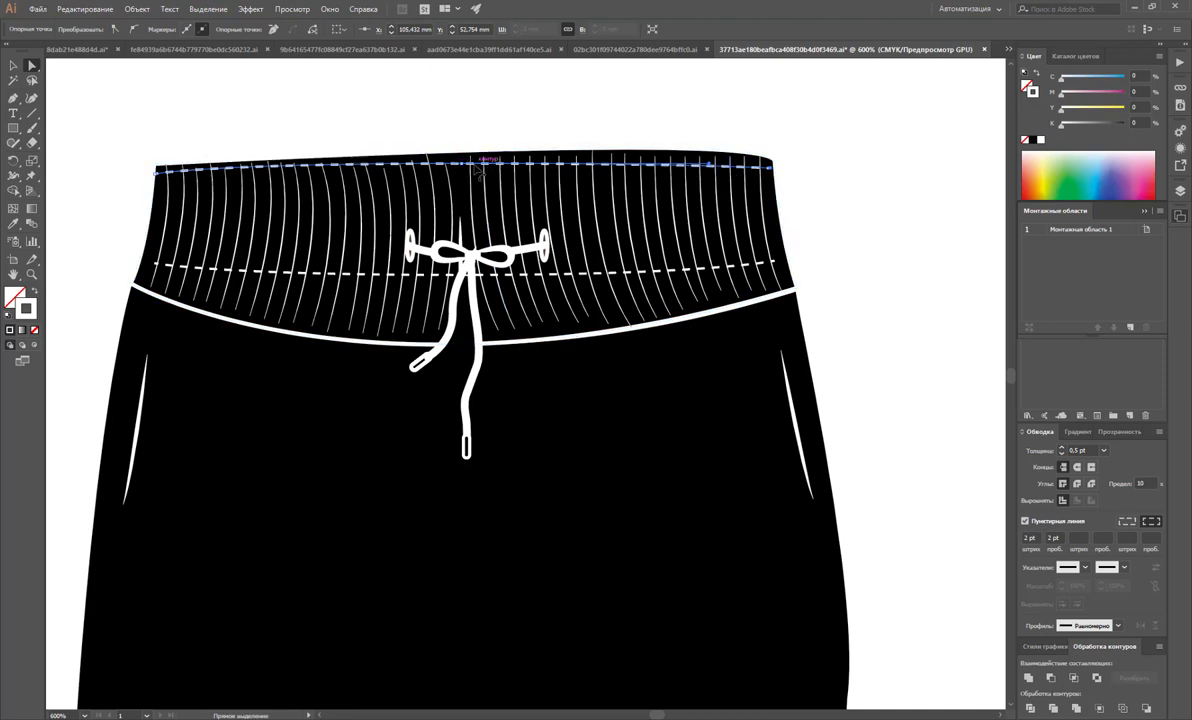
# Reshape the upper dashed stitch line to follow the waistband's top edge, pulling its overlong direction handle back to the right waistband corner
pyautogui.moveTo(442, 163); pyautogui.dragTo(470, 167)
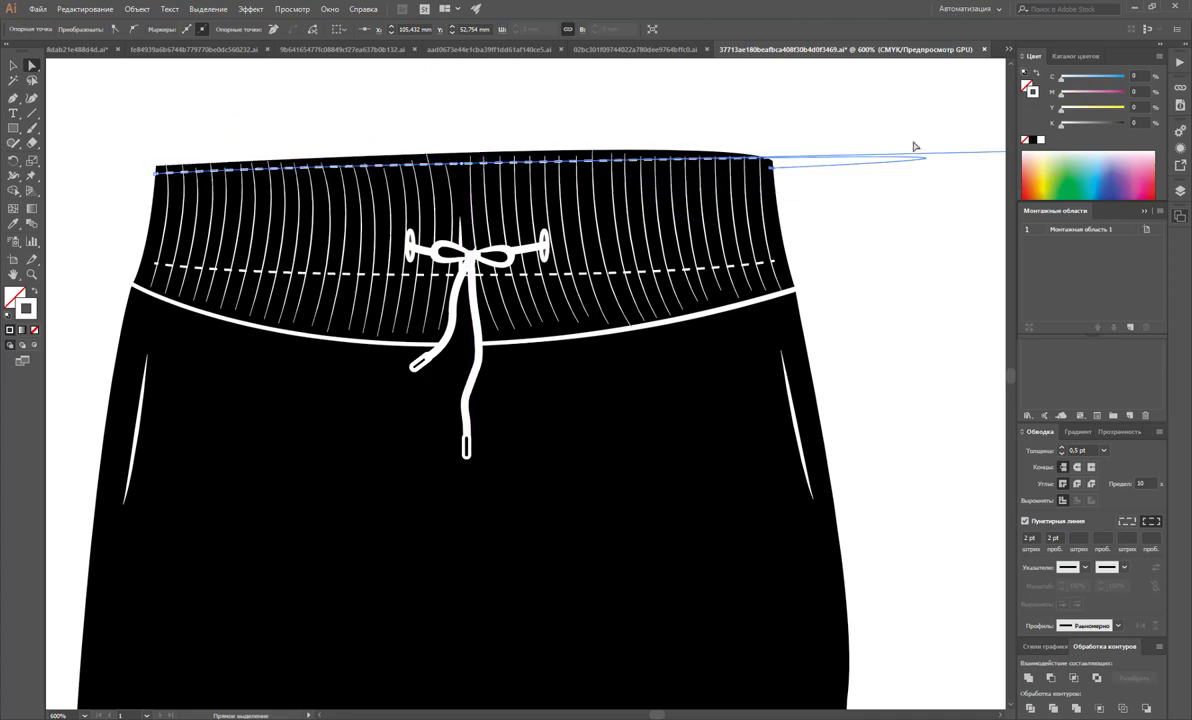
pyautogui.hscroll(10, 1005, 712)
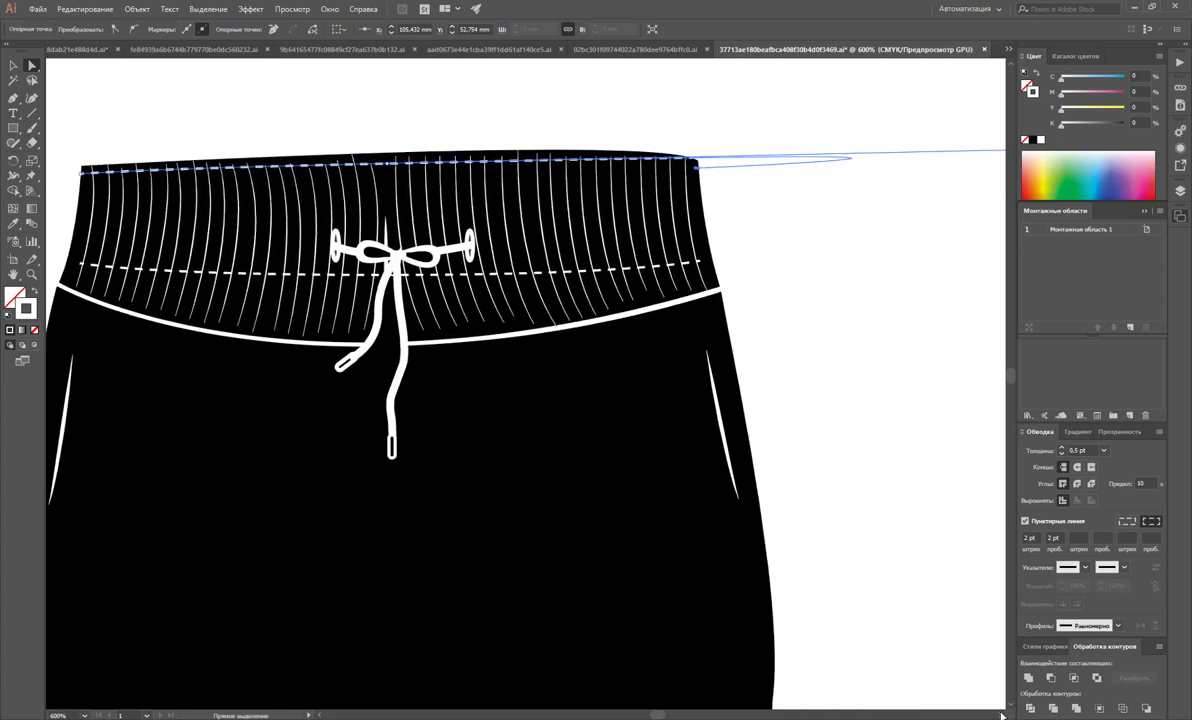
pyautogui.hscroll(4, 1002, 714)
pyautogui.press('z')
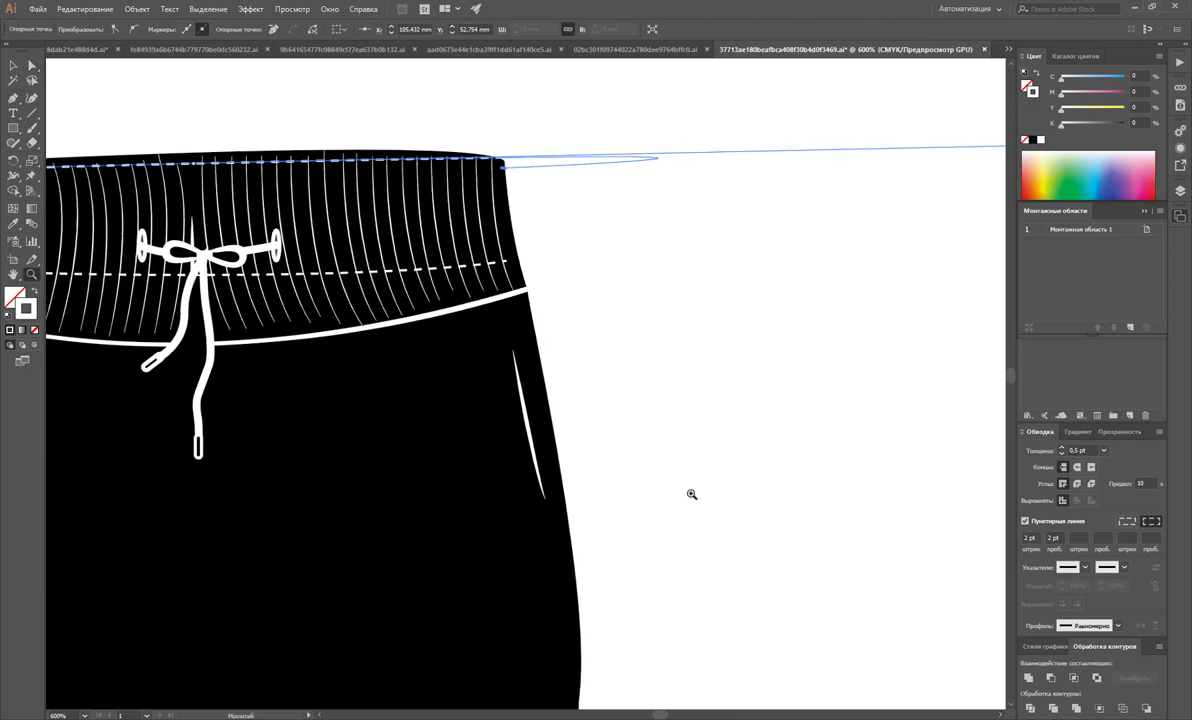
pyautogui.keyDown('alt'); pyautogui.click(603, 433); pyautogui.keyUp('alt')
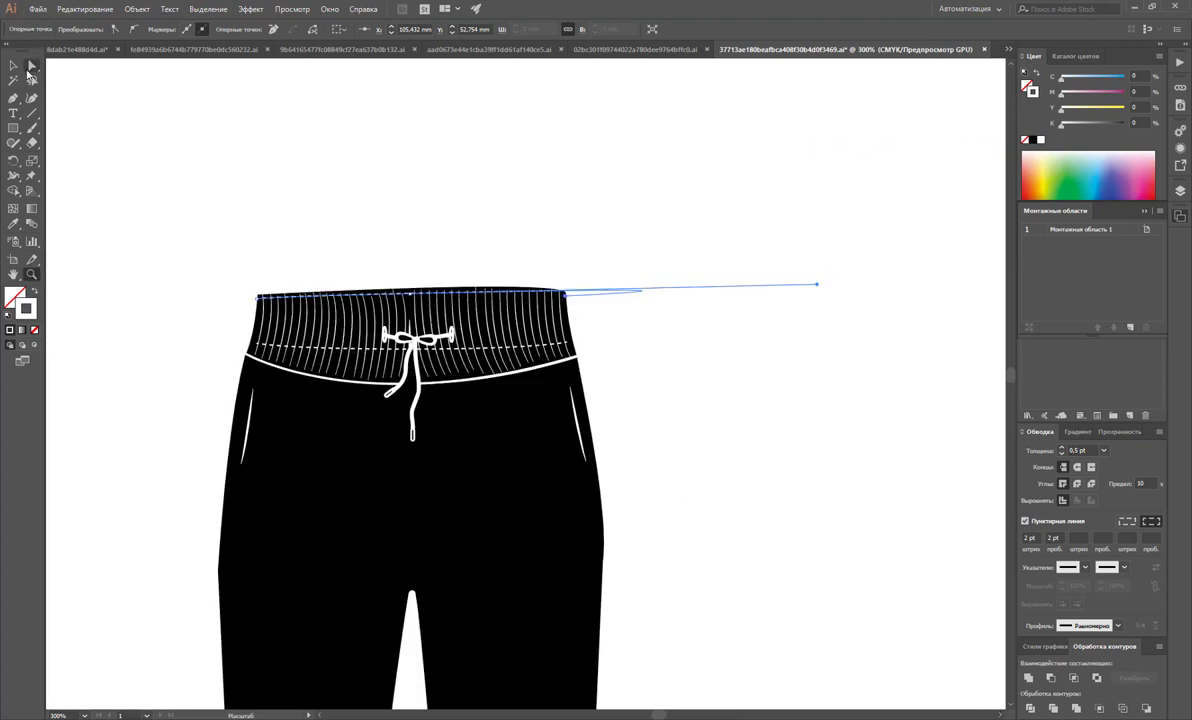
pyautogui.click(30, 68)
pyautogui.moveTo(816, 289); pyautogui.dragTo(562, 294)
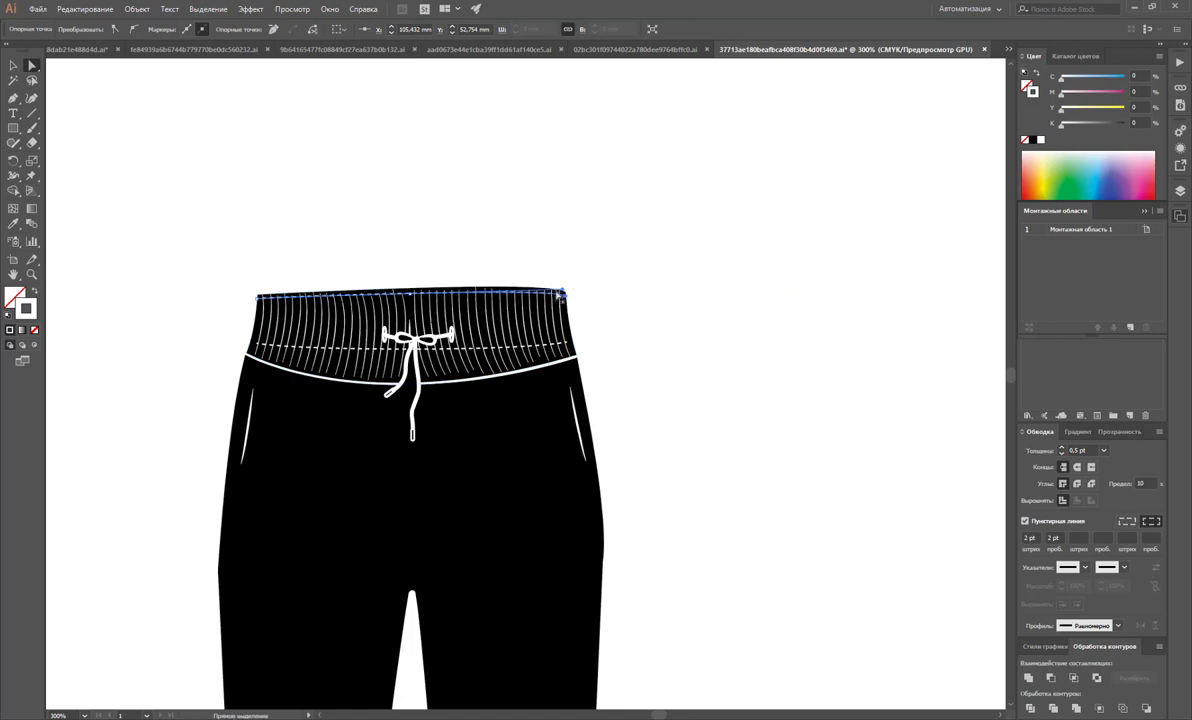
# Move the lower dashed stitch line off the waistband and delete it
pyautogui.click(13, 65)
pyautogui.click(364, 178)
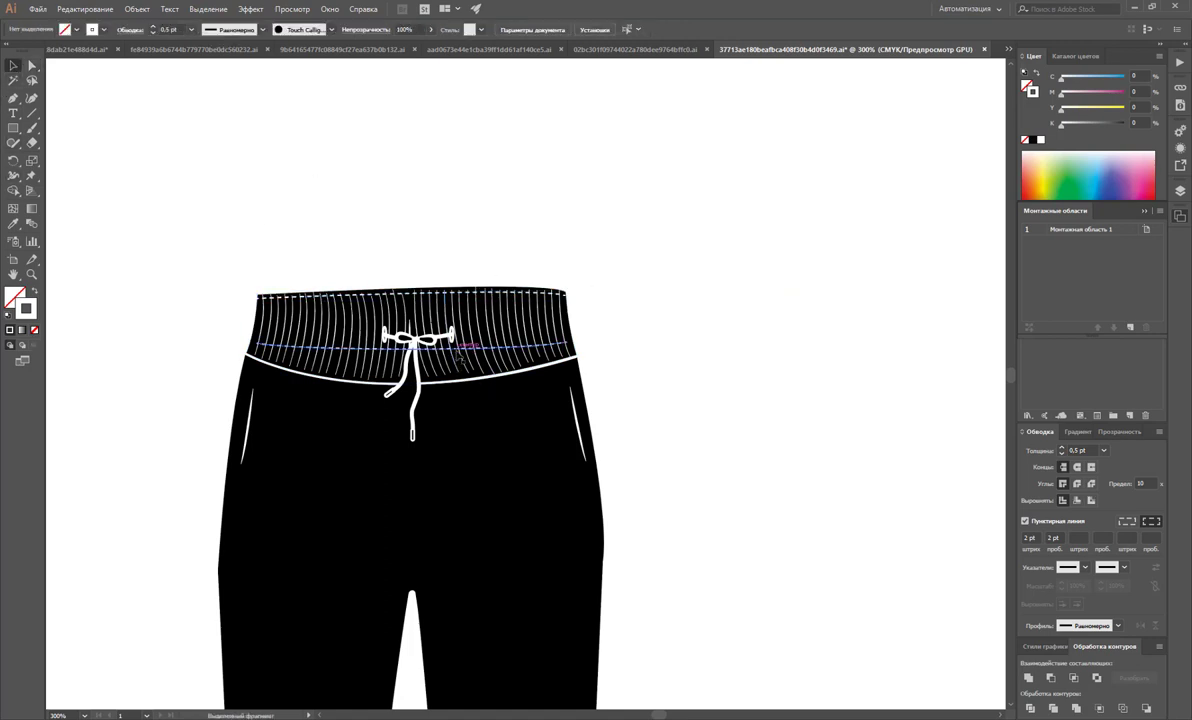
pyautogui.moveTo(475, 329); pyautogui.dragTo(484, 184)
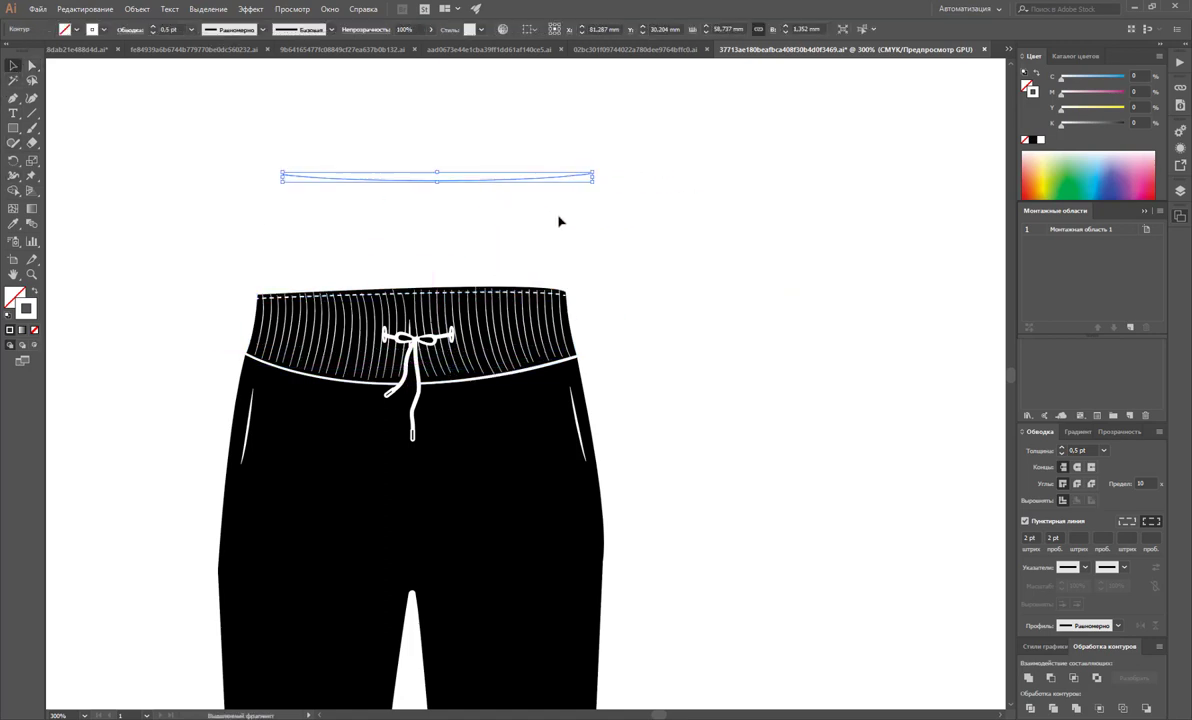
pyautogui.press('Delete')
# Set the stroke weight of the remaining dashed line along the waistband's top edge to 0.25 pt
pyautogui.click(483, 294)
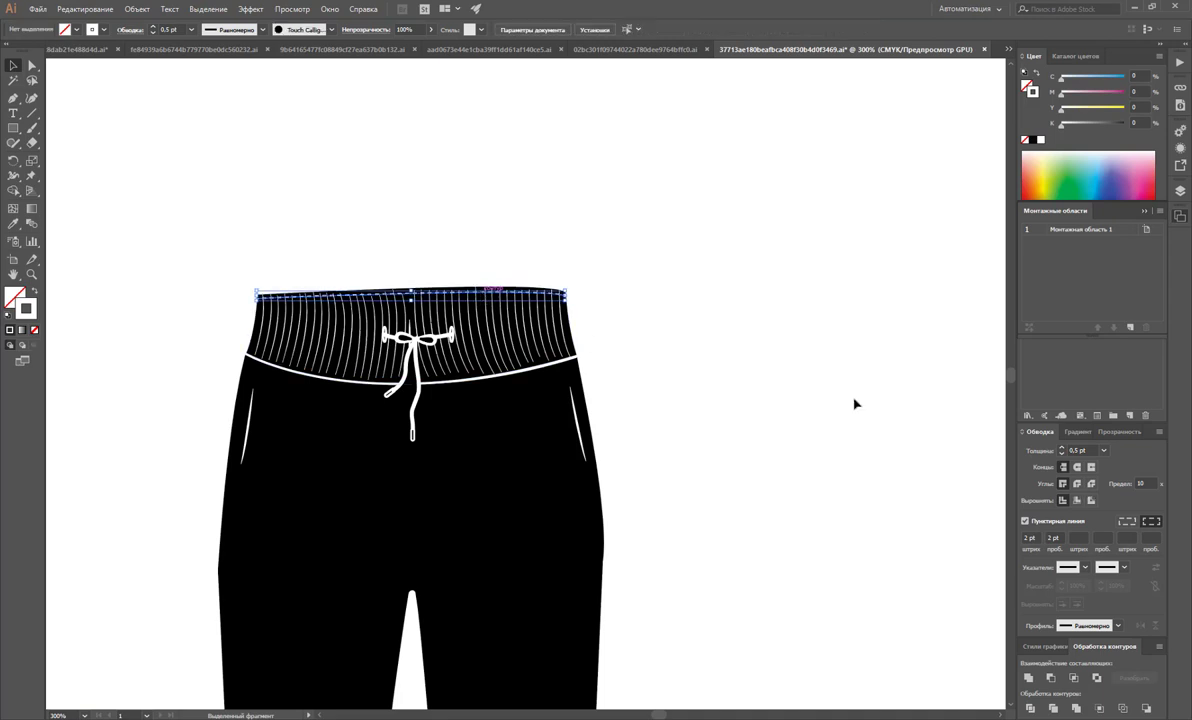
pyautogui.click(1104, 450)
pyautogui.click(1060, 150)
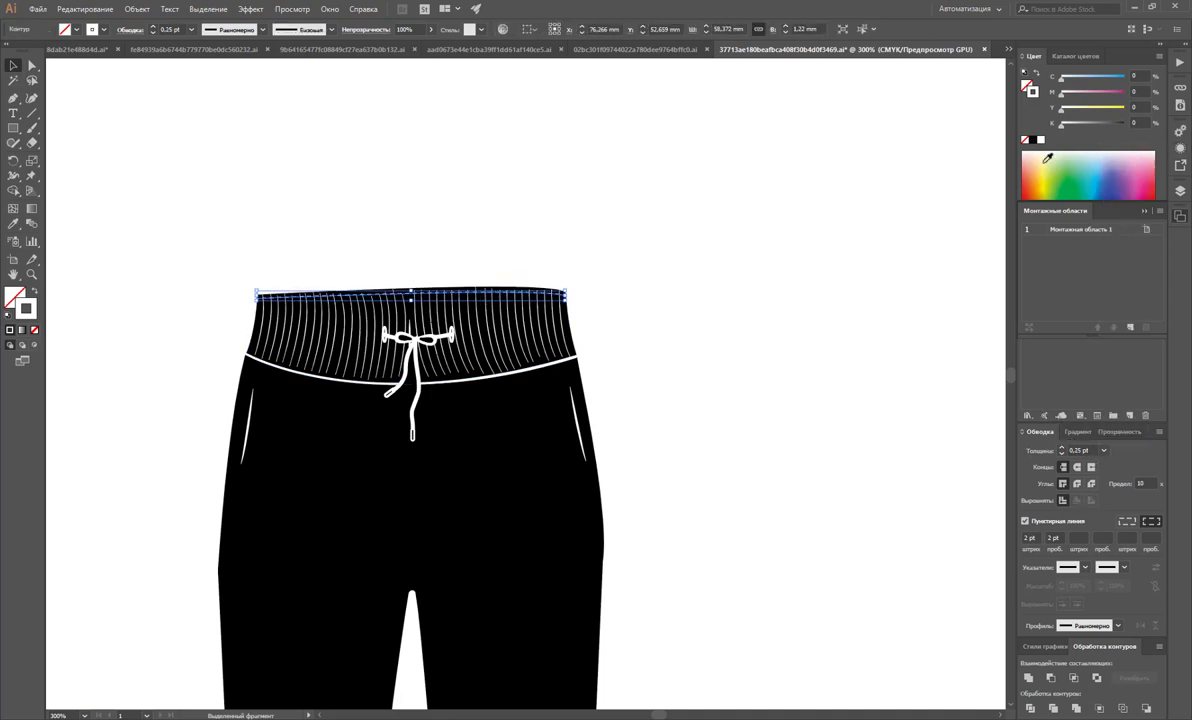
pyautogui.click(716, 327)
# Remove the tapered white pocket line on the left side of the trousers
pyautogui.click(579, 400)
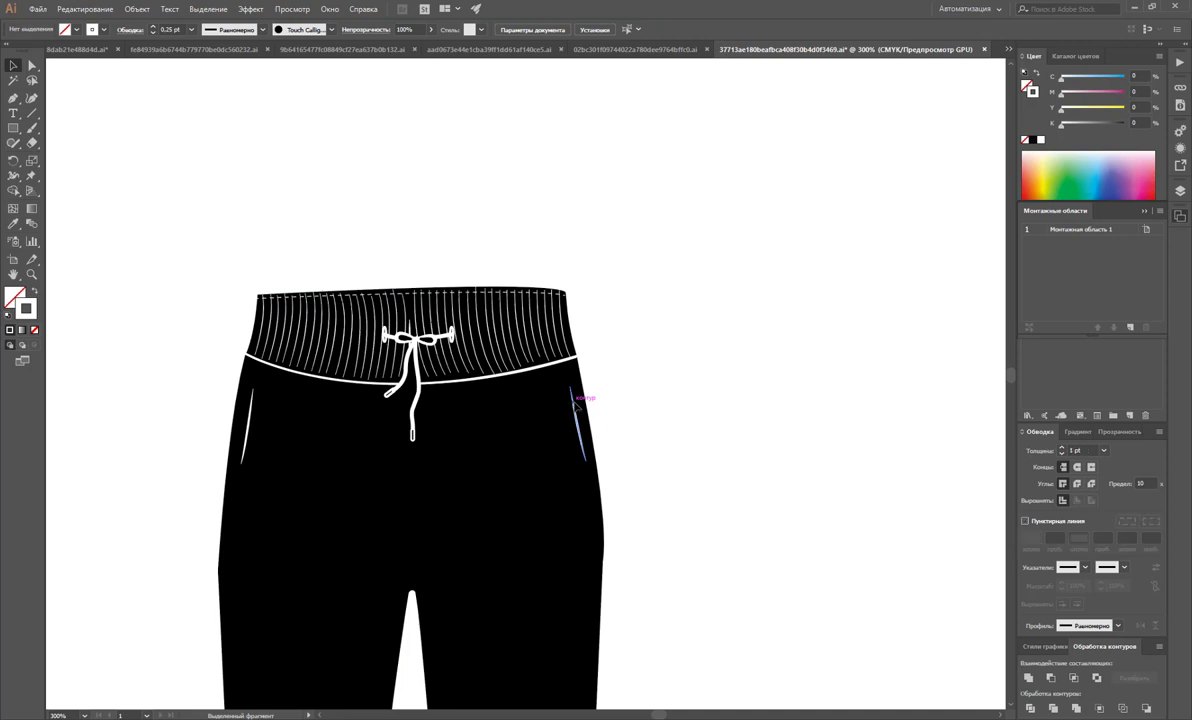
pyautogui.click(725, 402)
pyautogui.scroll(-3, 600, 402)
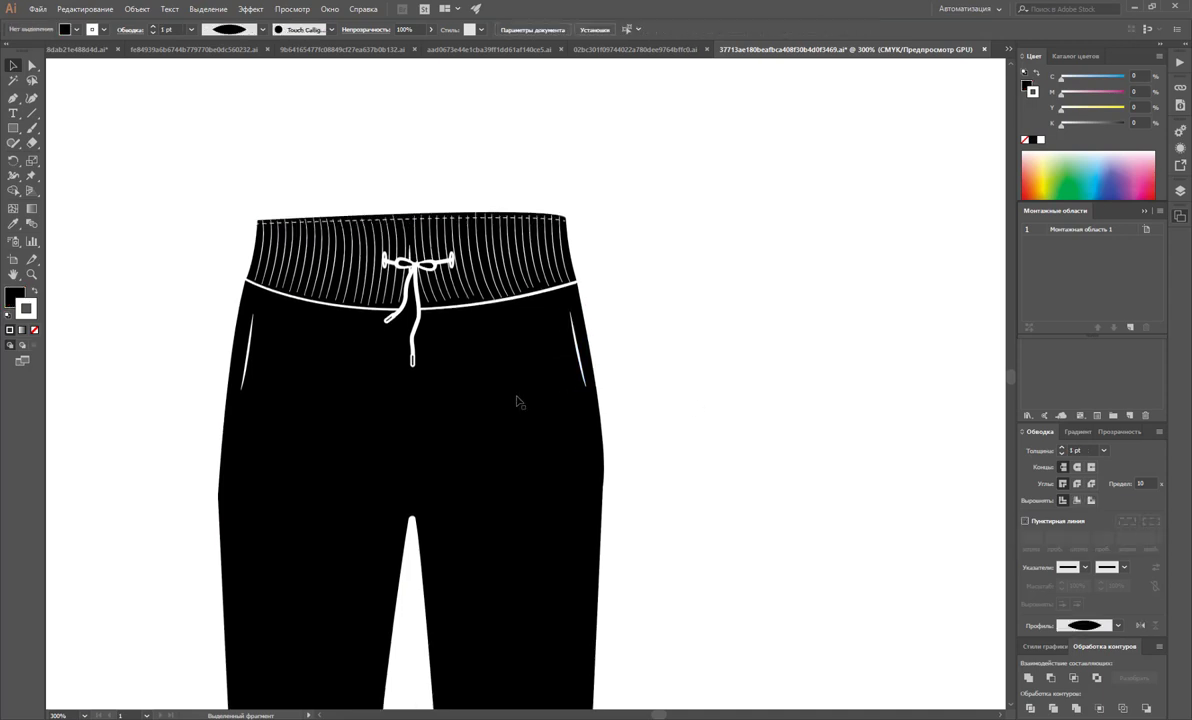
pyautogui.click(31, 273)
pyautogui.click(480, 430)
pyautogui.scroll(2, 349, 385)
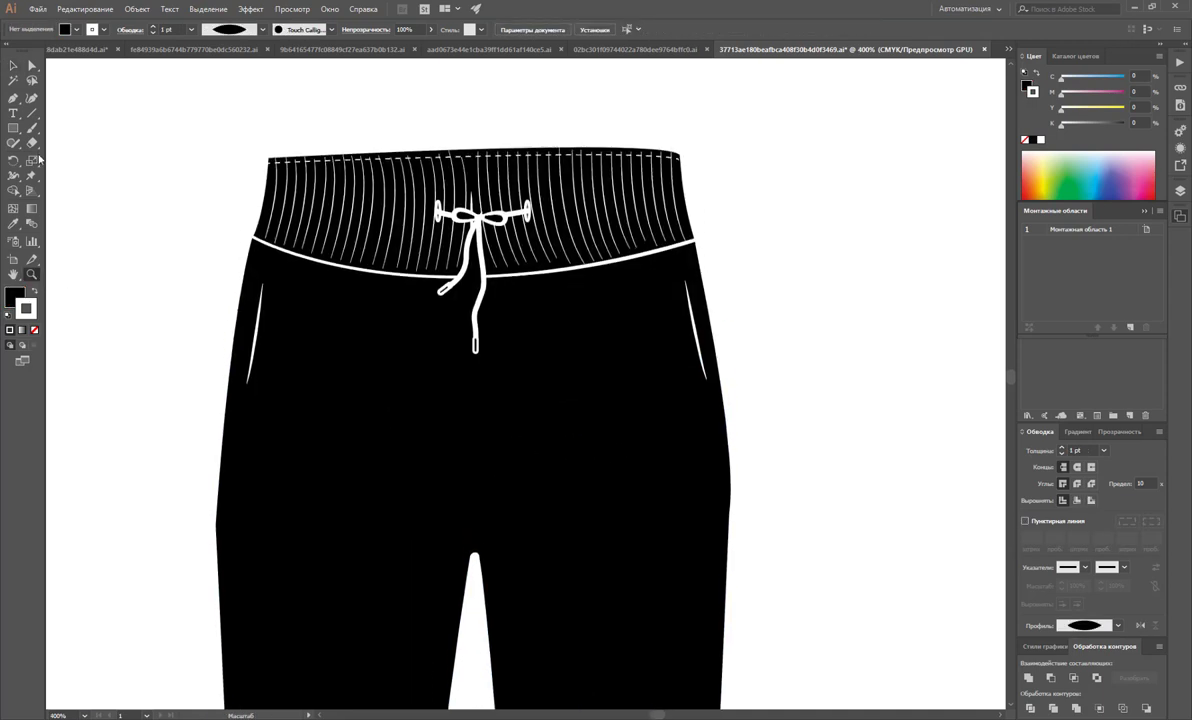
pyautogui.click(13, 65)
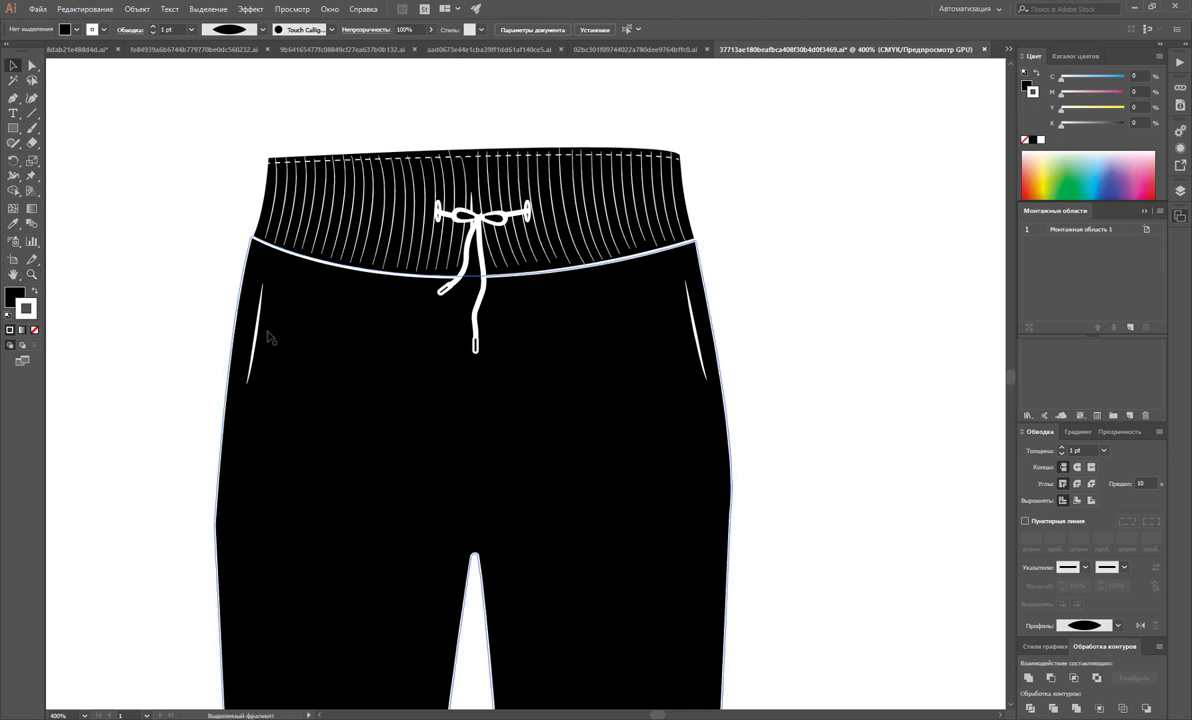
pyautogui.moveTo(262, 332); pyautogui.dragTo(154, 269)
pyautogui.click(184, 383)
pyautogui.click(13, 65)
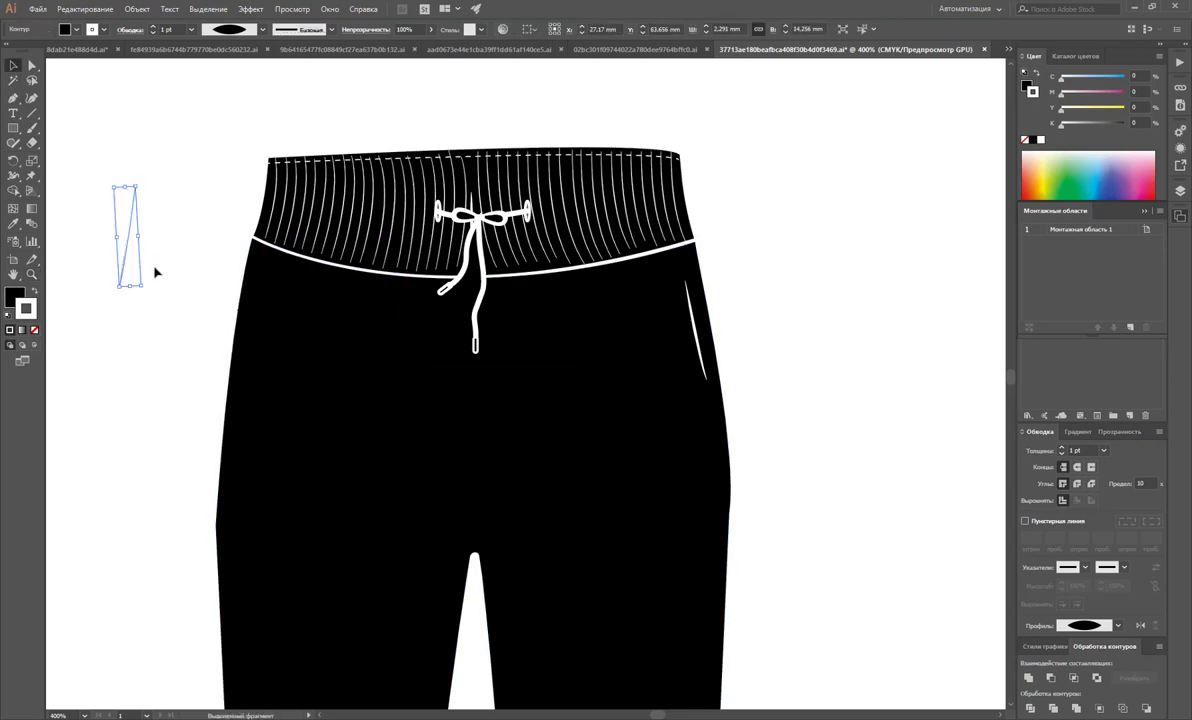
pyautogui.press('Delete')
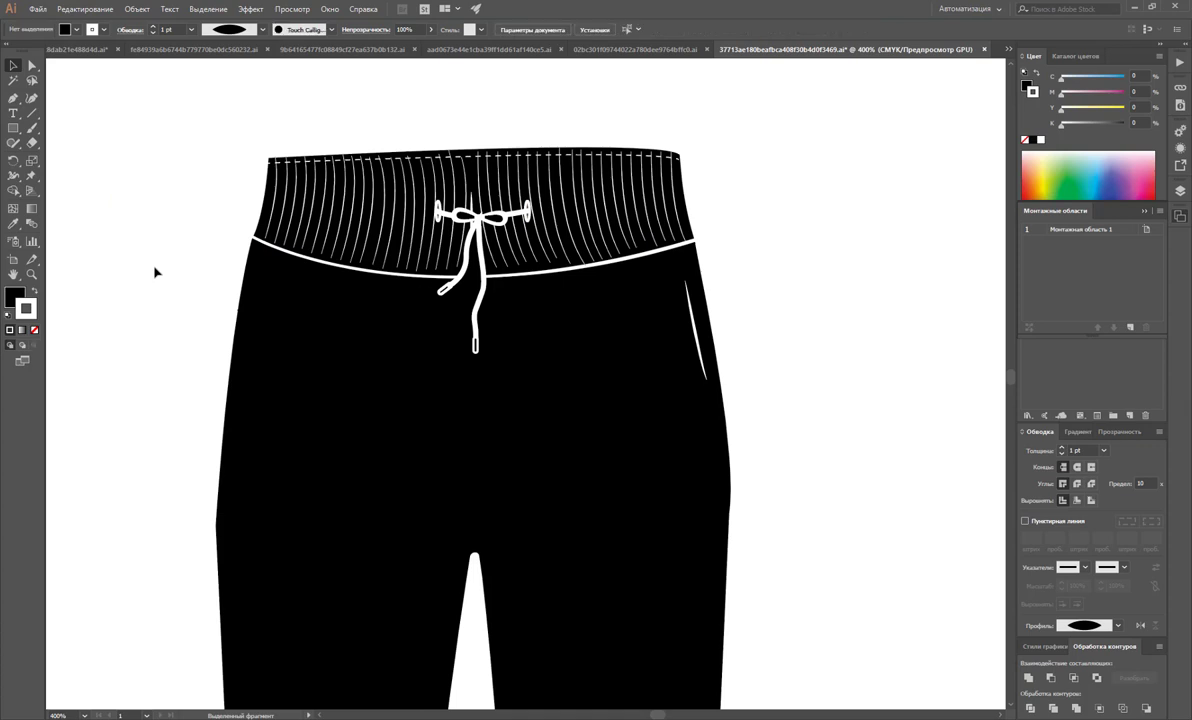
# Draw a slanted pocket line about 29 mm long from the waistband seam to the left side seam, with an extra point outside the outline
pyautogui.click(14, 98)
pyautogui.click(287, 252)
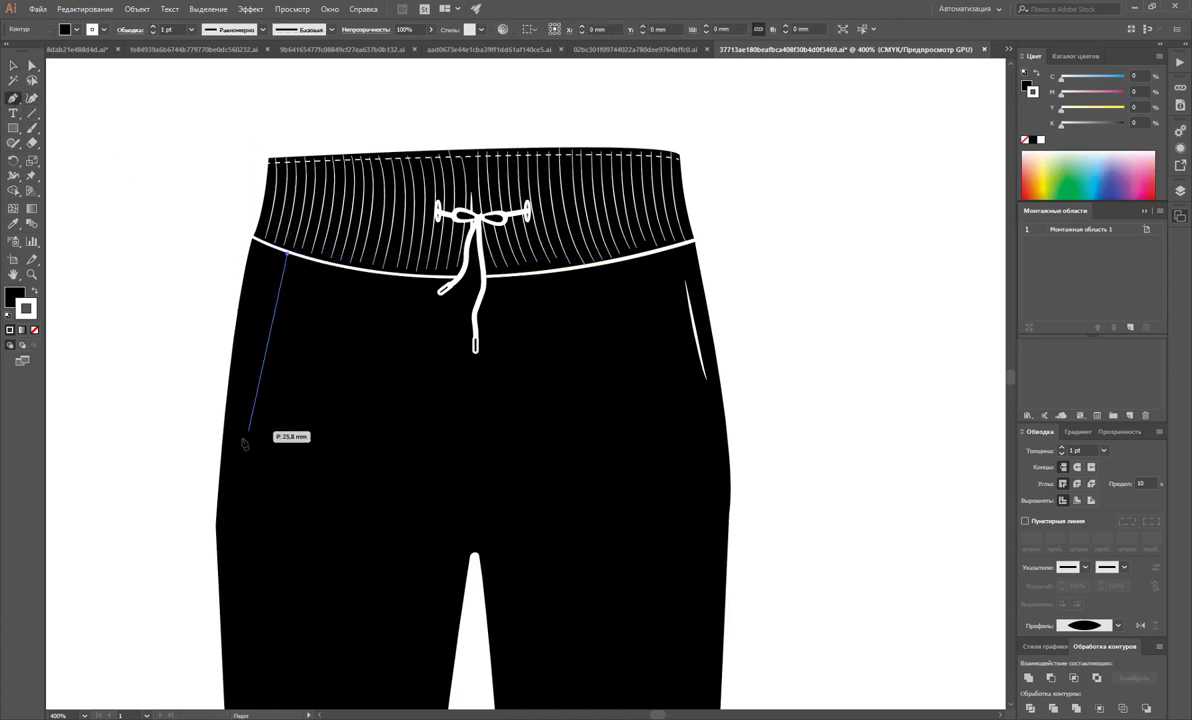
pyautogui.click(226, 446)
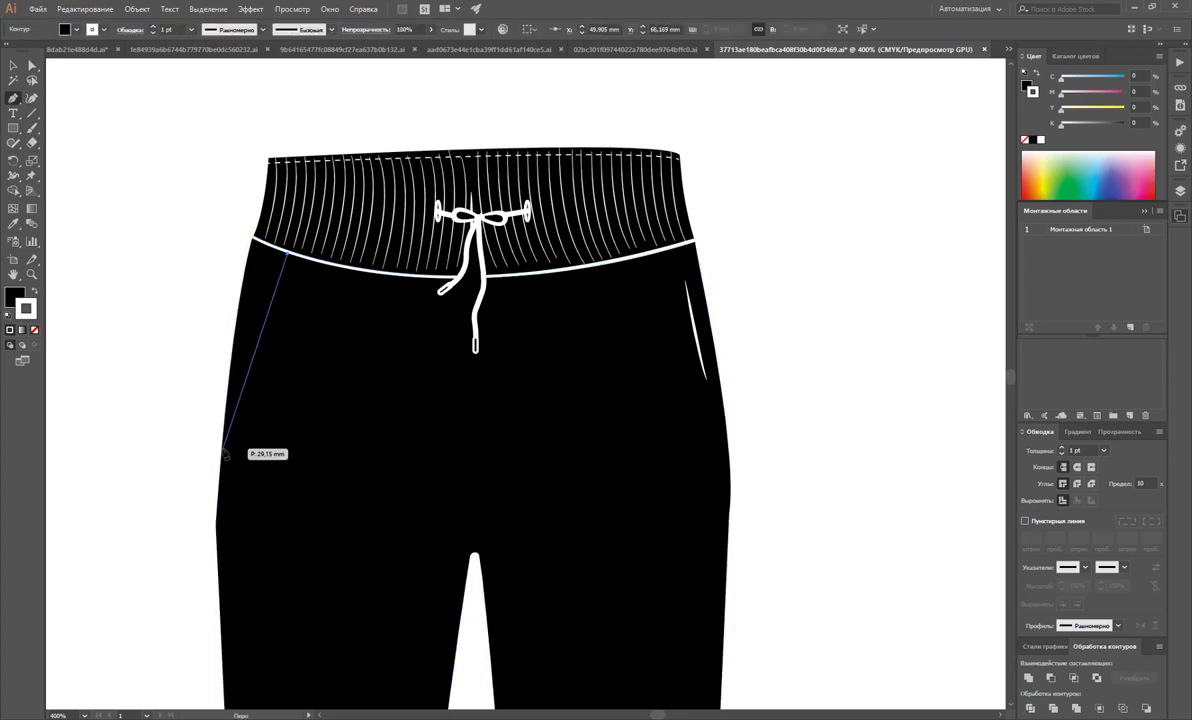
pyautogui.click(209, 447)
pyautogui.keyDown('ctrl'); pyautogui.click(211, 472); pyautogui.keyUp('ctrl')
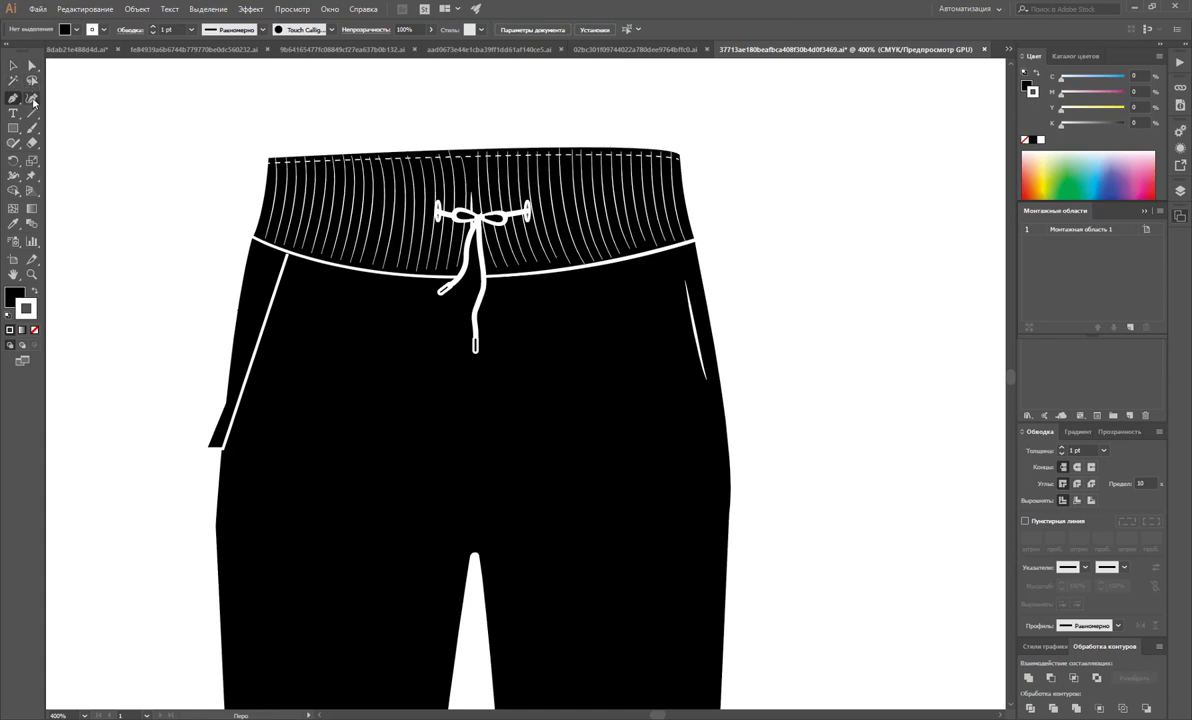
# Delete the pocket path's extra anchor point outside the left side seam, leaving a single straight line
pyautogui.click(33, 99)
pyautogui.moveTo(12, 98); pyautogui.dragTo(52, 118)
pyautogui.click(213, 448)
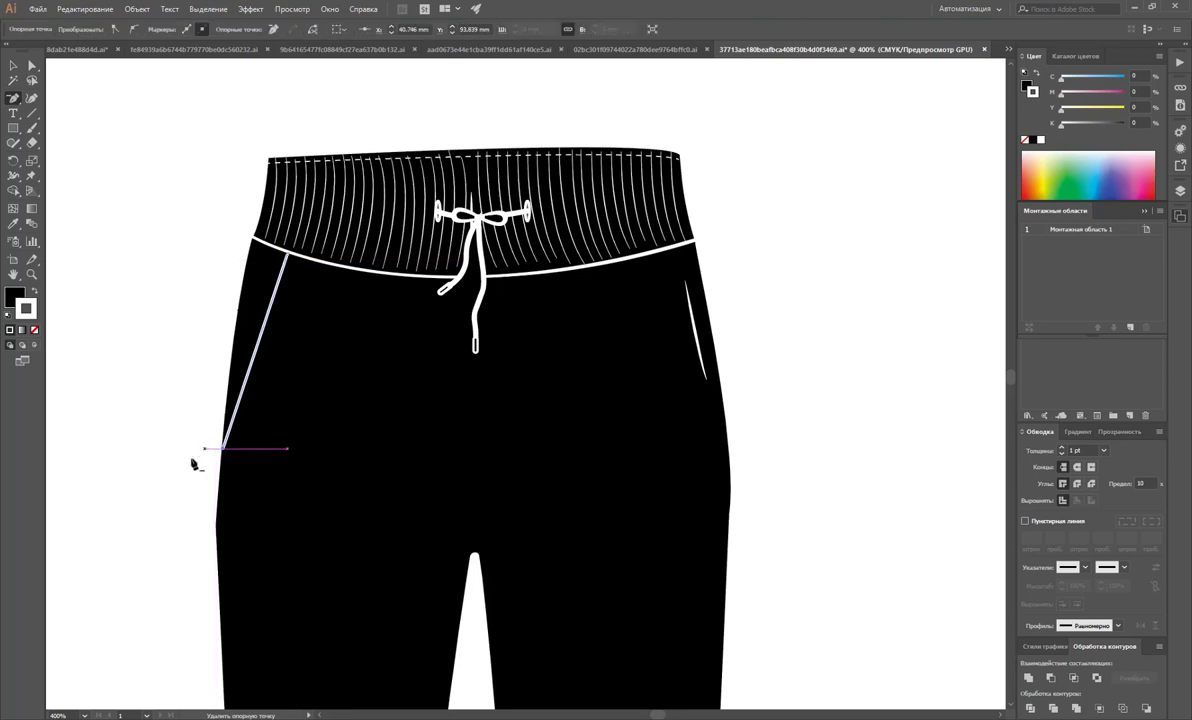
pyautogui.click(12, 64)
pyautogui.click(152, 266)
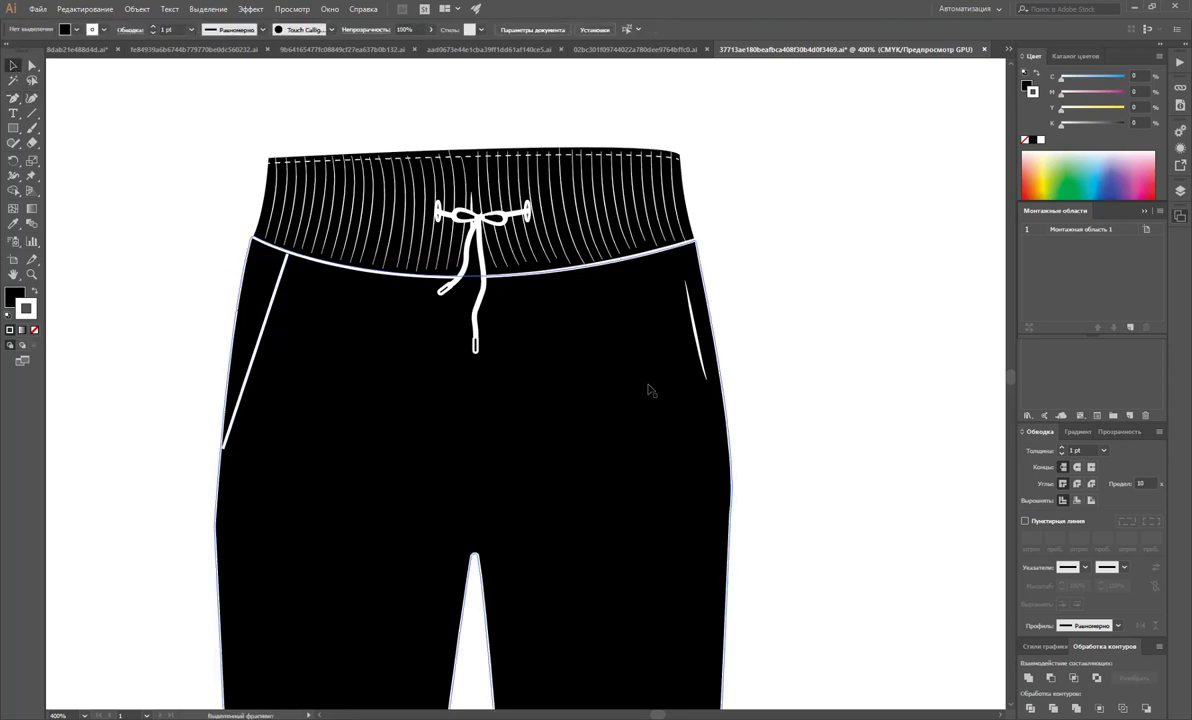
# Change the stroke of the trousers body outline to 50% gray
pyautogui.press('z')
pyautogui.keyDown('alt'); pyautogui.click(546, 406); pyautogui.keyUp('alt')
pyautogui.keyDown('alt'); pyautogui.click(546, 406); pyautogui.keyUp('alt')
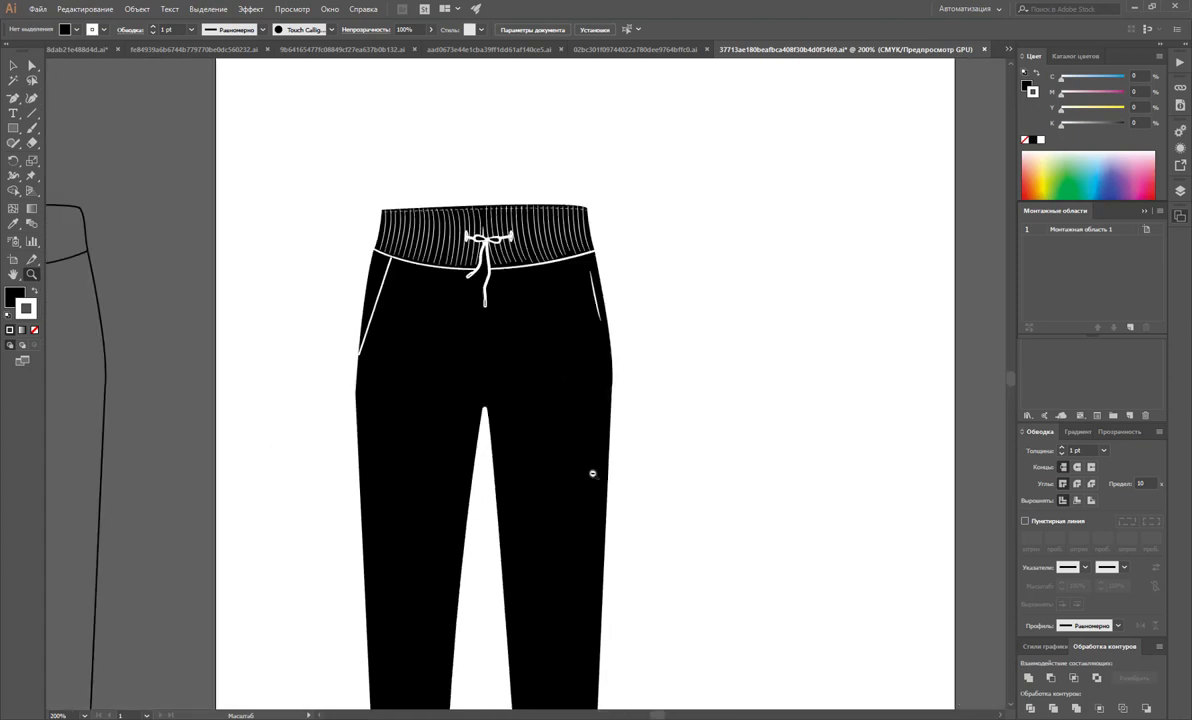
pyautogui.keyDown('alt'); pyautogui.click(591, 476); pyautogui.keyUp('alt')
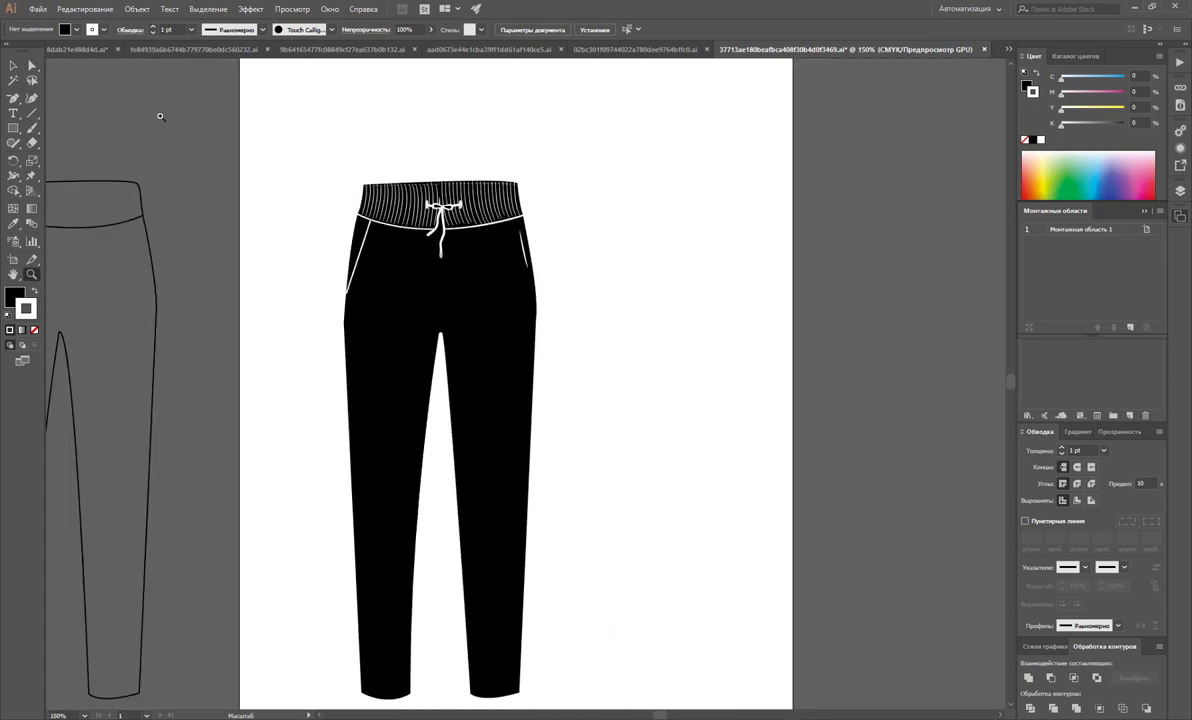
pyautogui.click(31, 65)
pyautogui.click(340, 318)
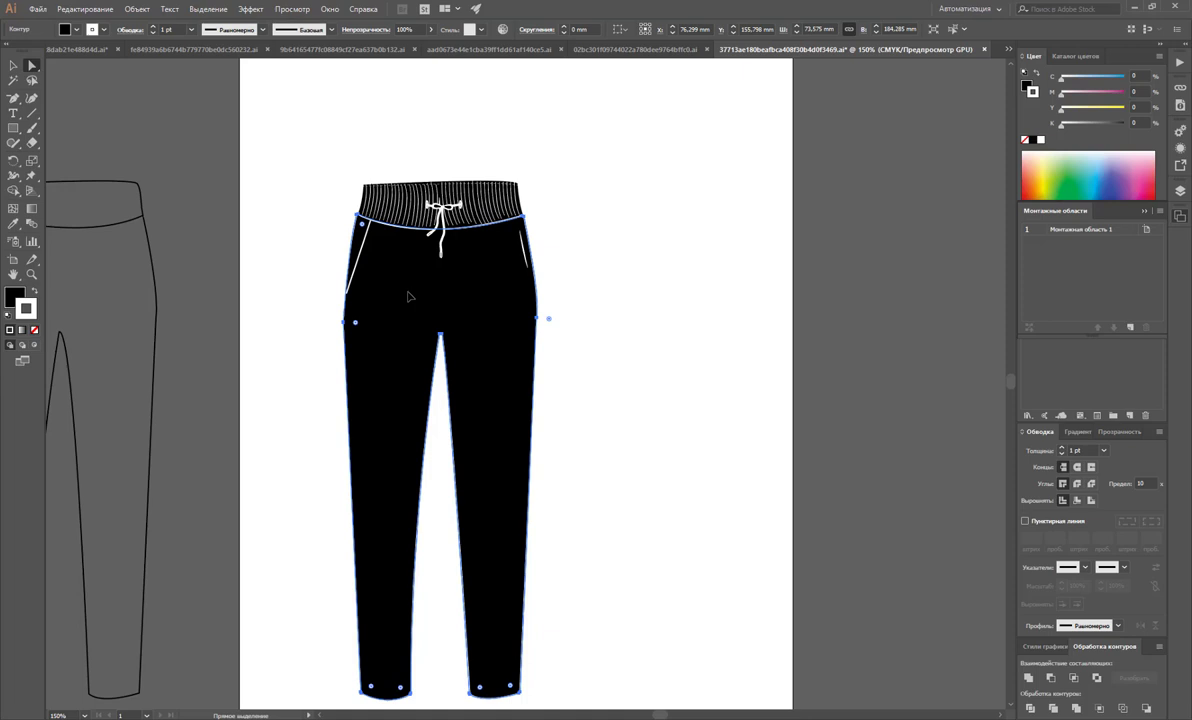
pyautogui.click(1147, 211)
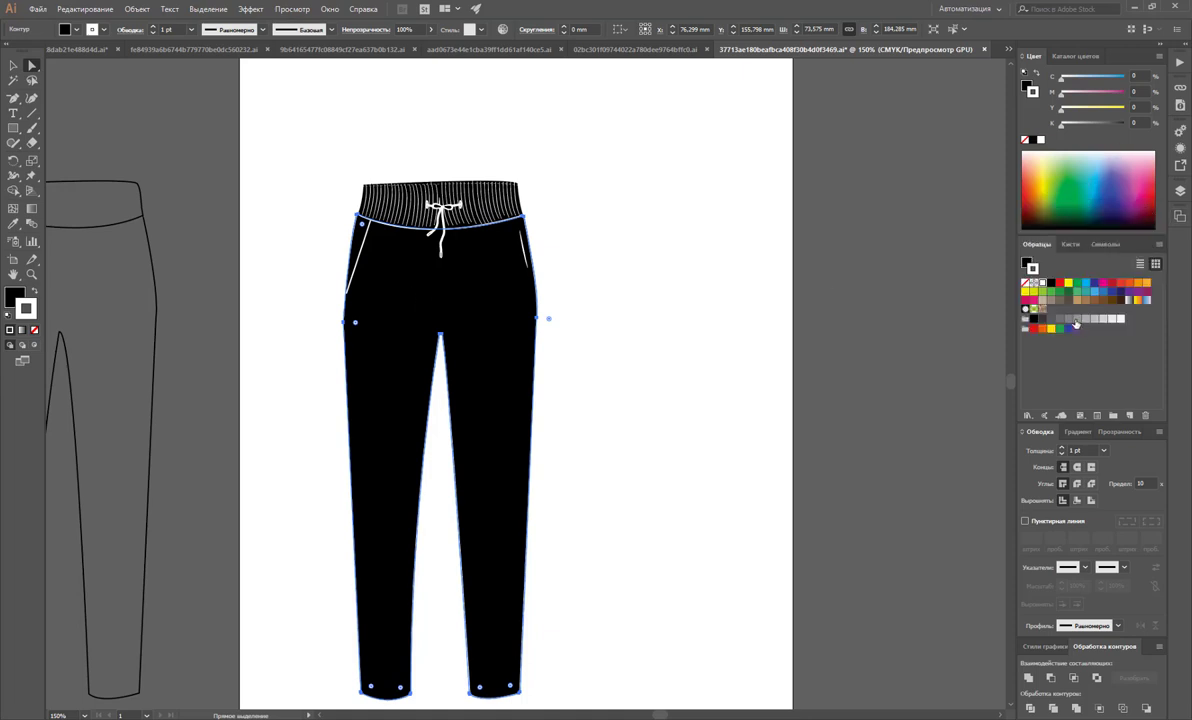
pyautogui.click(1075, 322)
pyautogui.click(604, 365)
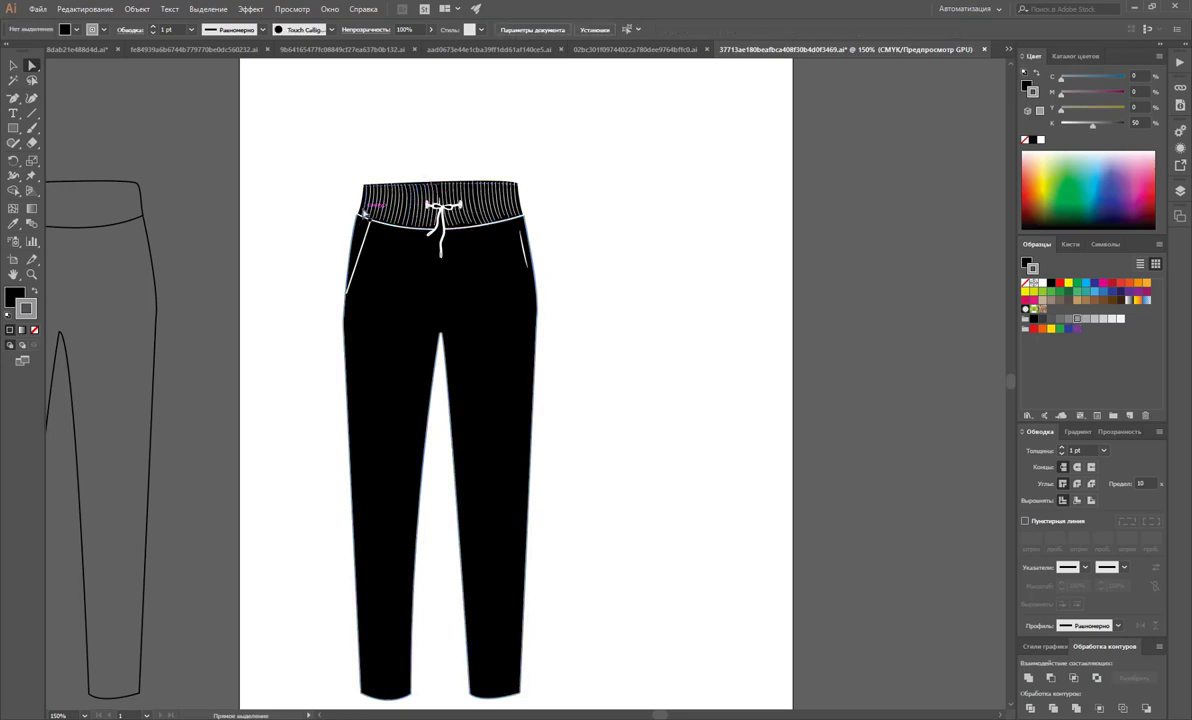
# Change the stroke of the waistband outline to 40% gray
pyautogui.hotkey('ctrl', 'a')
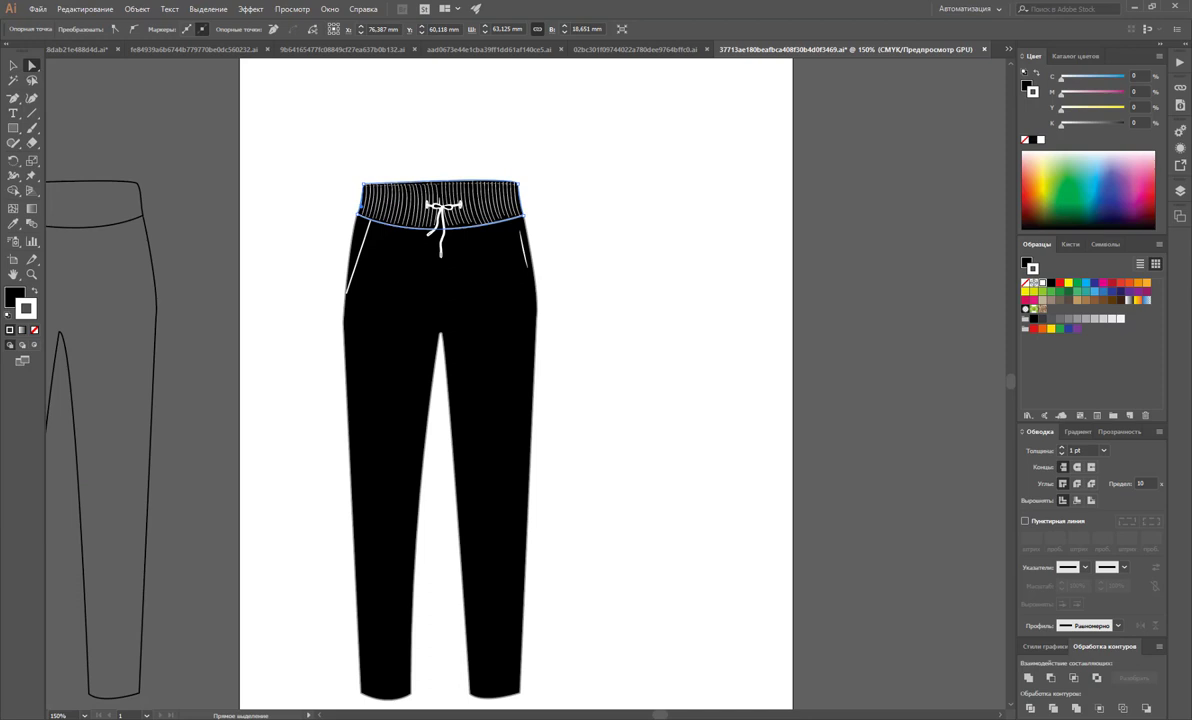
pyautogui.click(1089, 322)
pyautogui.click(678, 293)
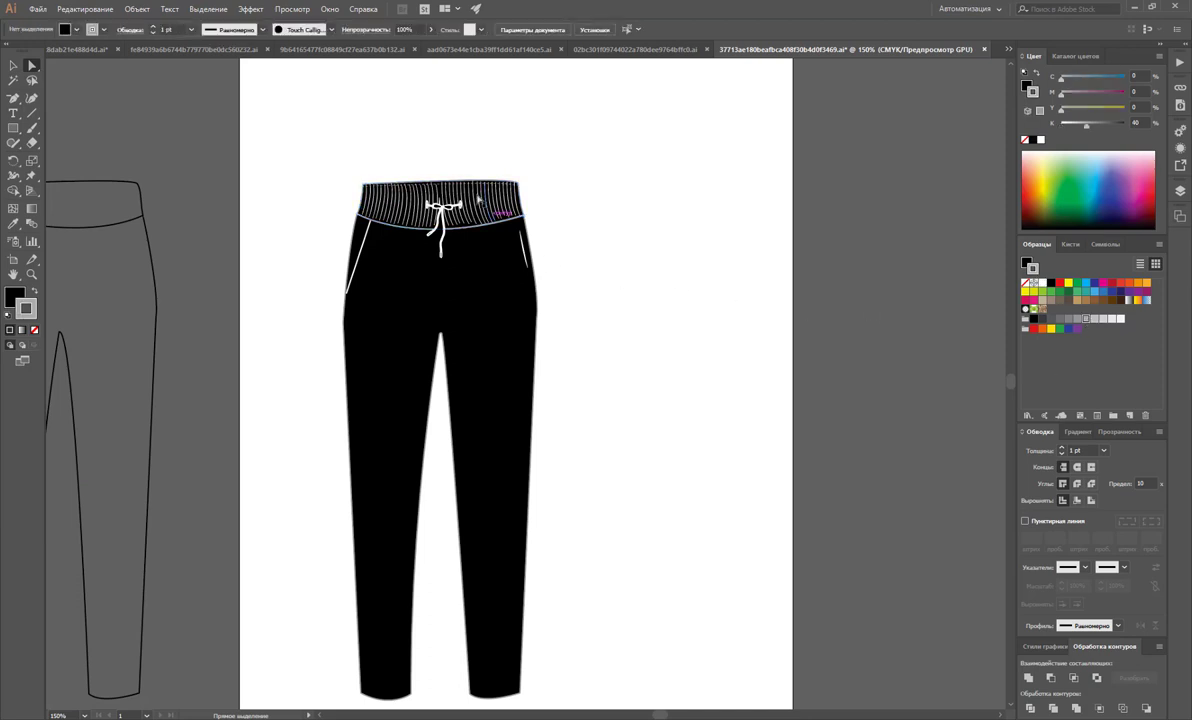
# Change the stroke of the slanted left pocket line to 50% gray, matching the trousers body outline
pyautogui.click(416, 298)
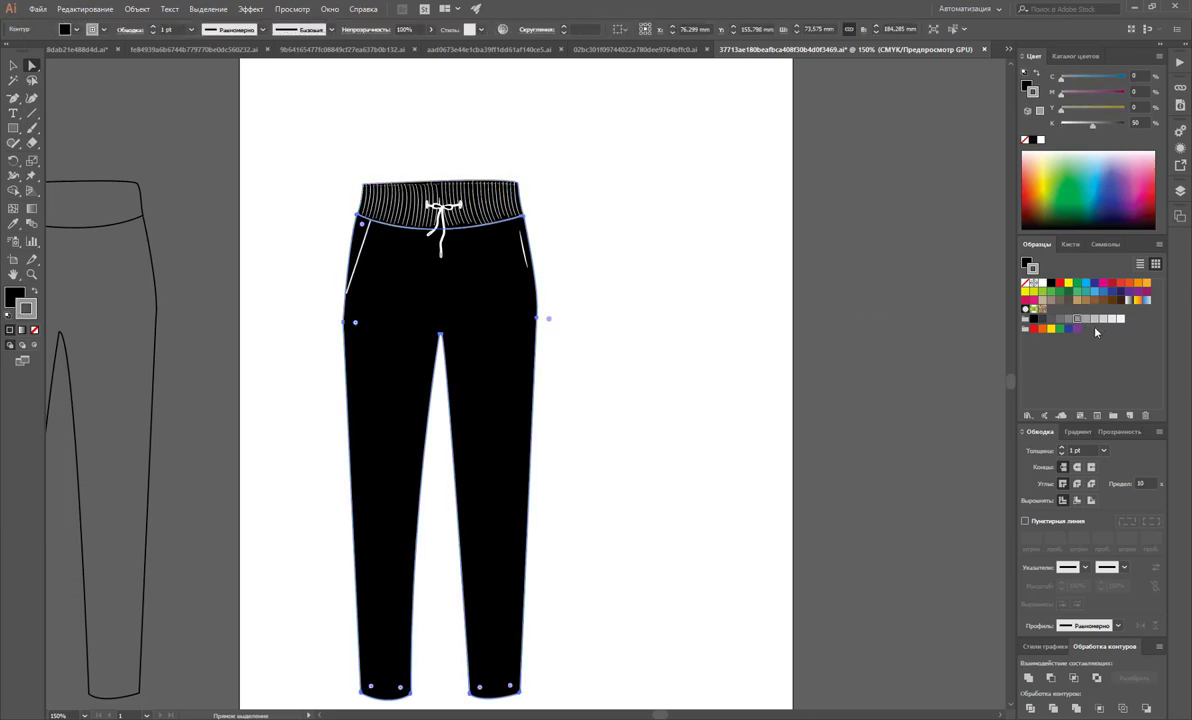
pyautogui.click(705, 311)
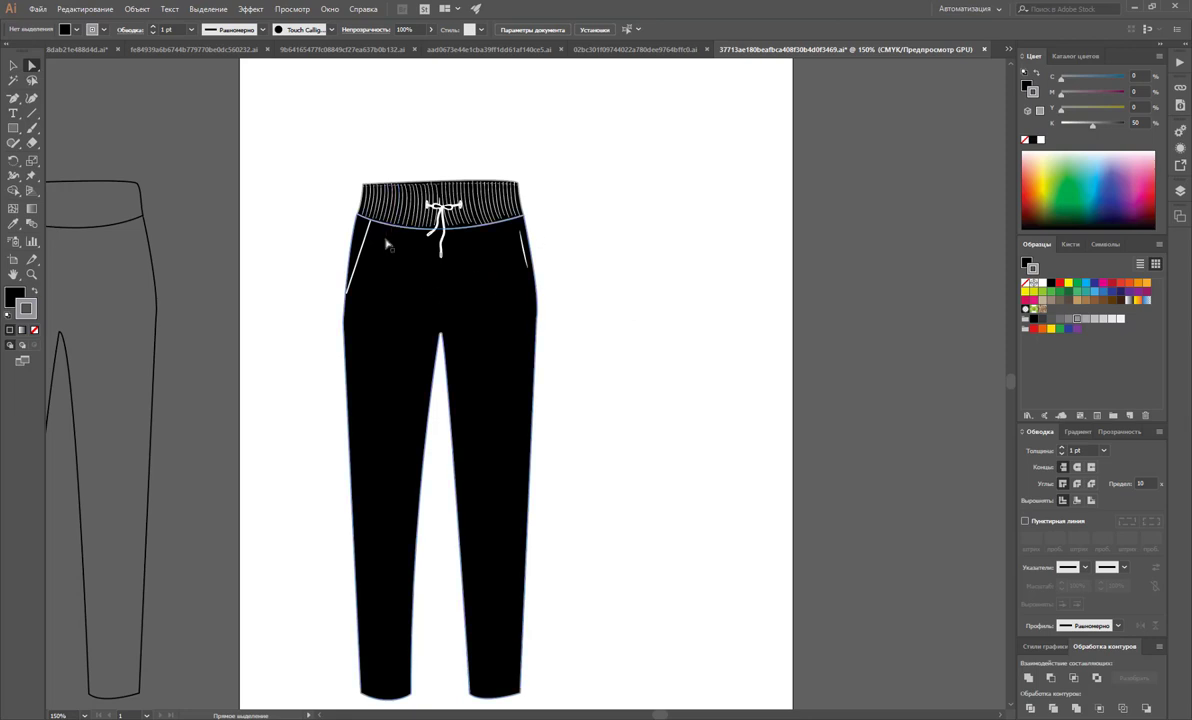
pyautogui.click(358, 256)
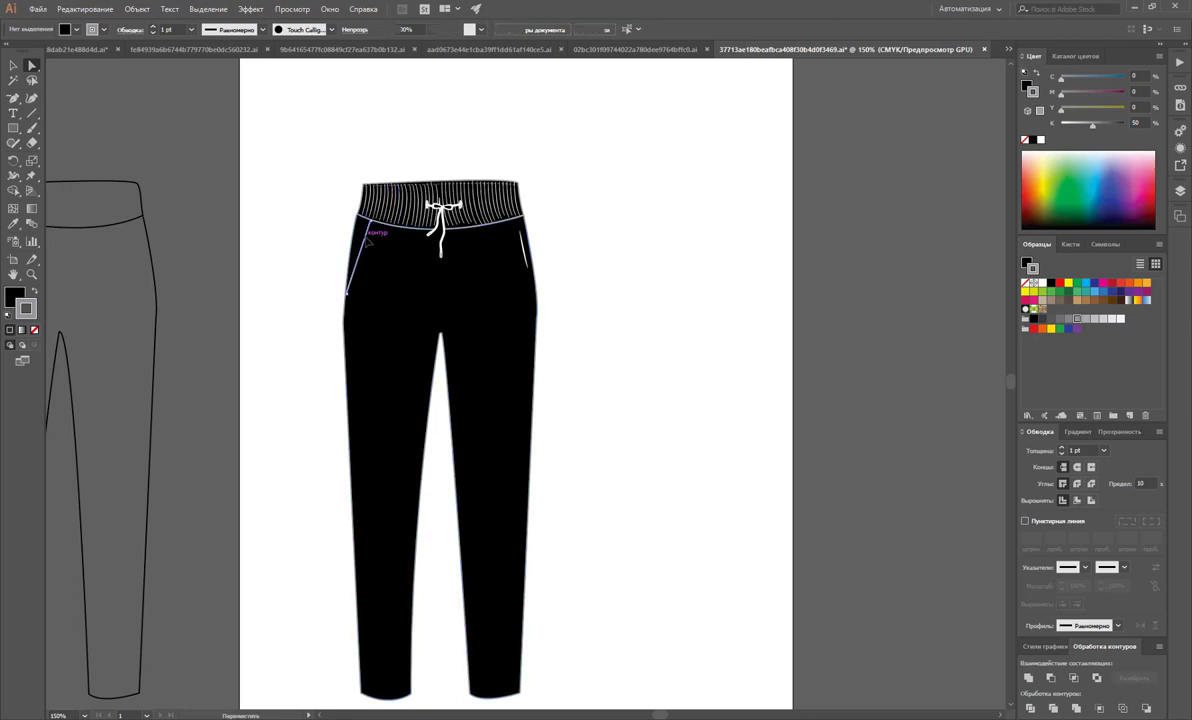
pyautogui.click(1078, 319)
pyautogui.click(700, 320)
# Draw a vertical centre front seam about 40 mm long from the crotch point up to the waistband seam
pyautogui.click(31, 113)
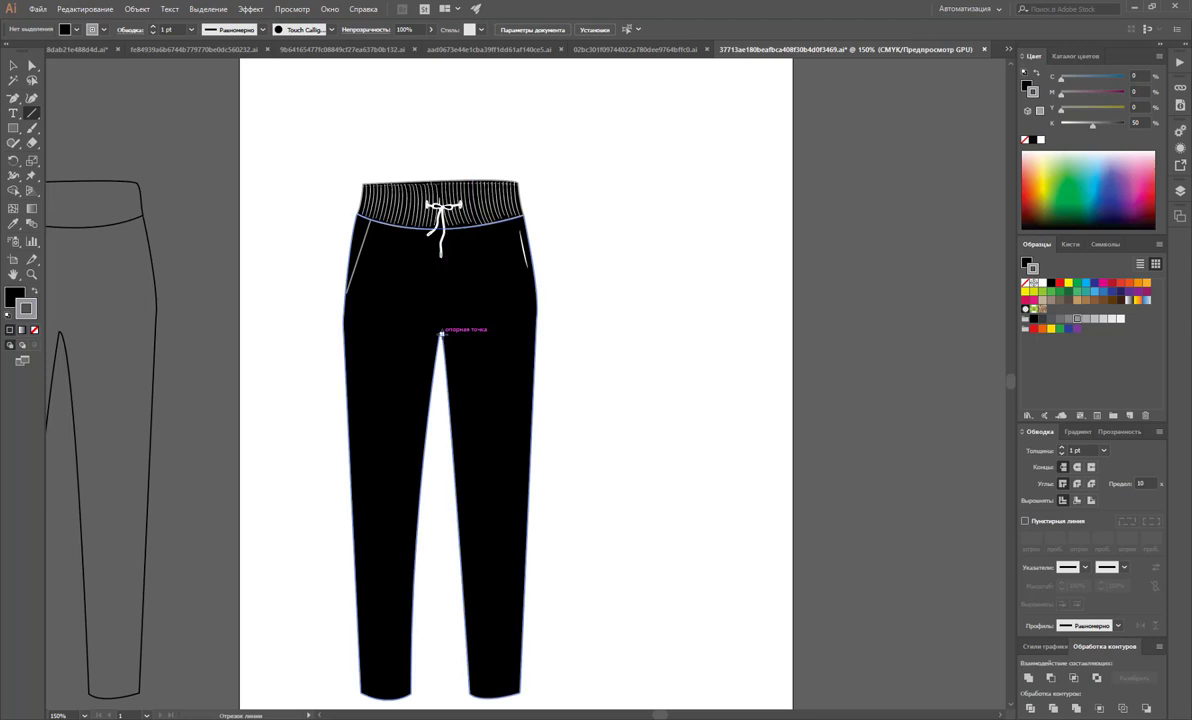
pyautogui.moveTo(441, 332); pyautogui.dragTo(441, 228)
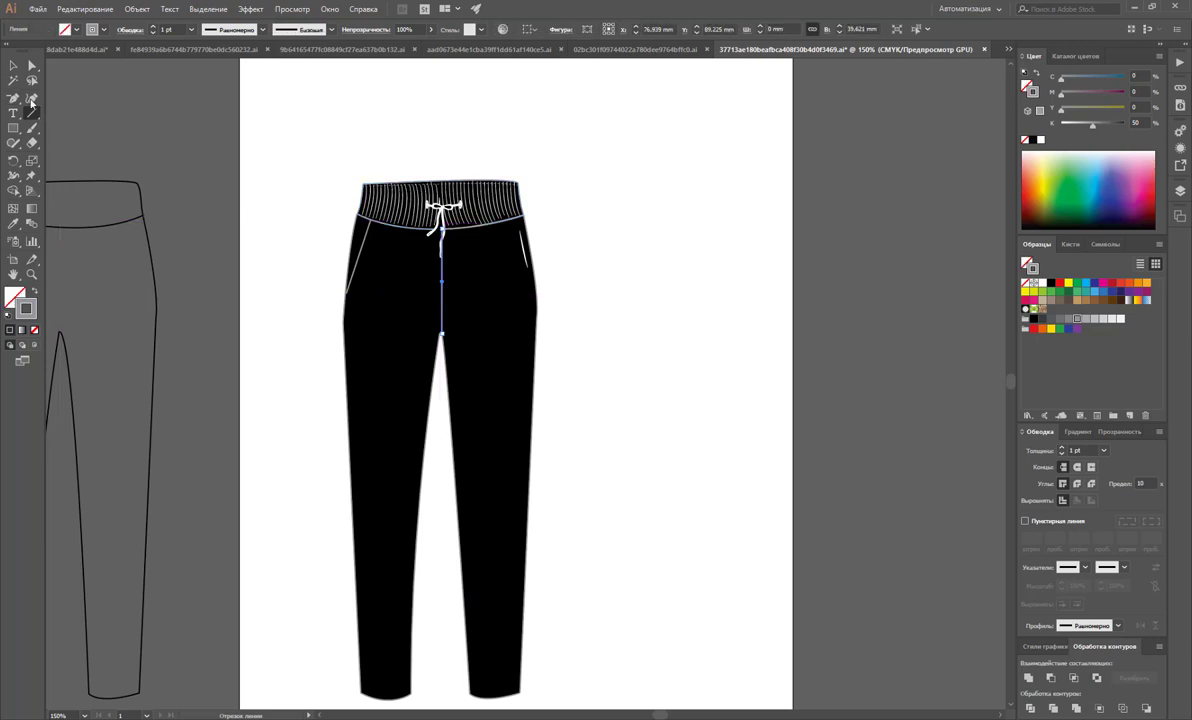
pyautogui.click(13, 65)
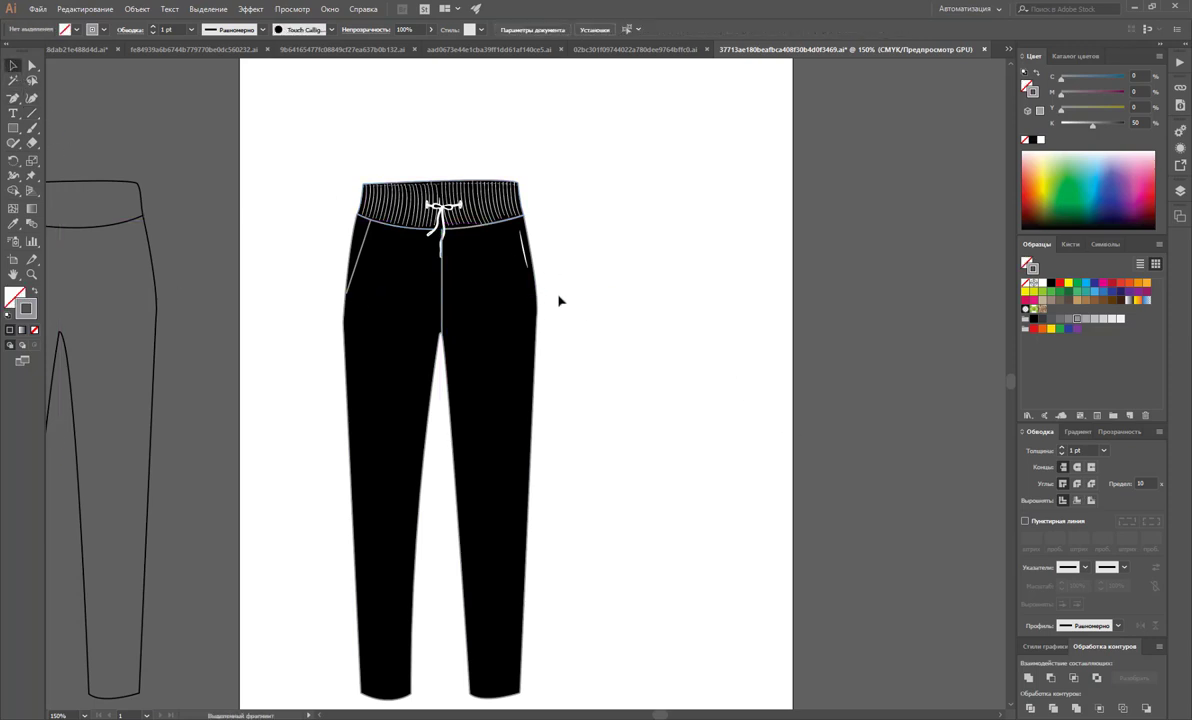
# Send the trousers body, left pocket line and centre front seam behind the waistband and drawstring
pyautogui.moveTo(612, 316); pyautogui.dragTo(287, 290)
pyautogui.rightClick(408, 313)
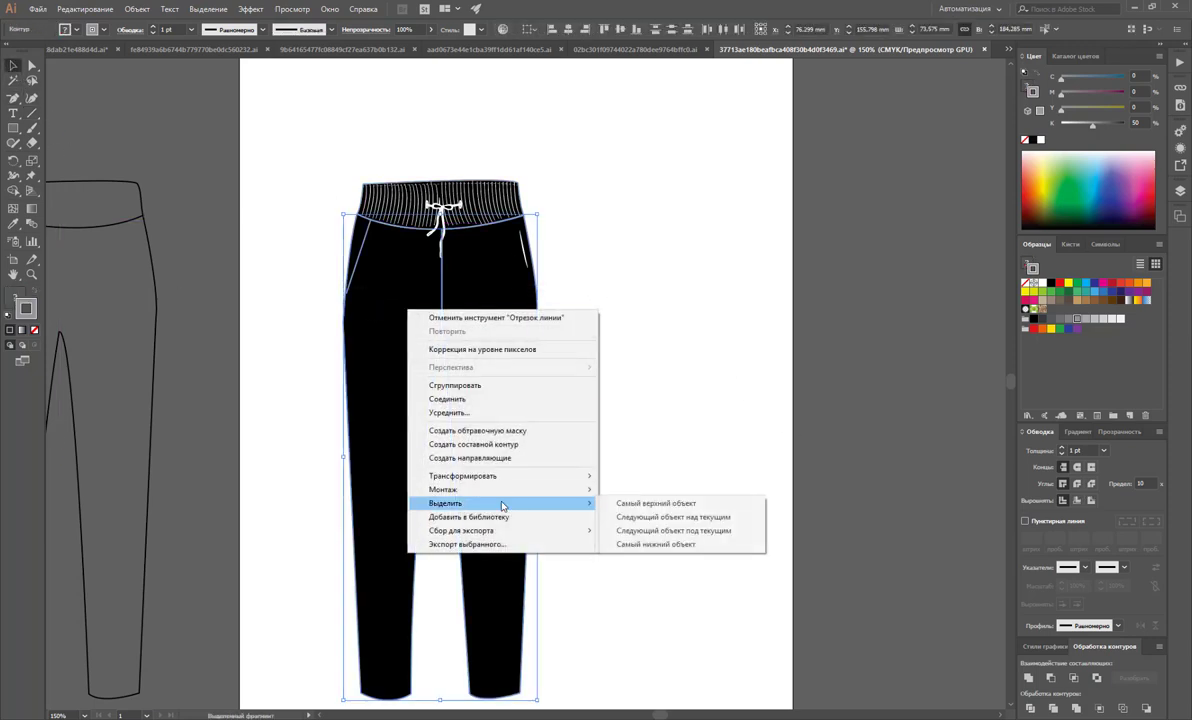
pyautogui.moveTo(468, 489)
pyautogui.click(645, 530)
pyautogui.click(628, 445)
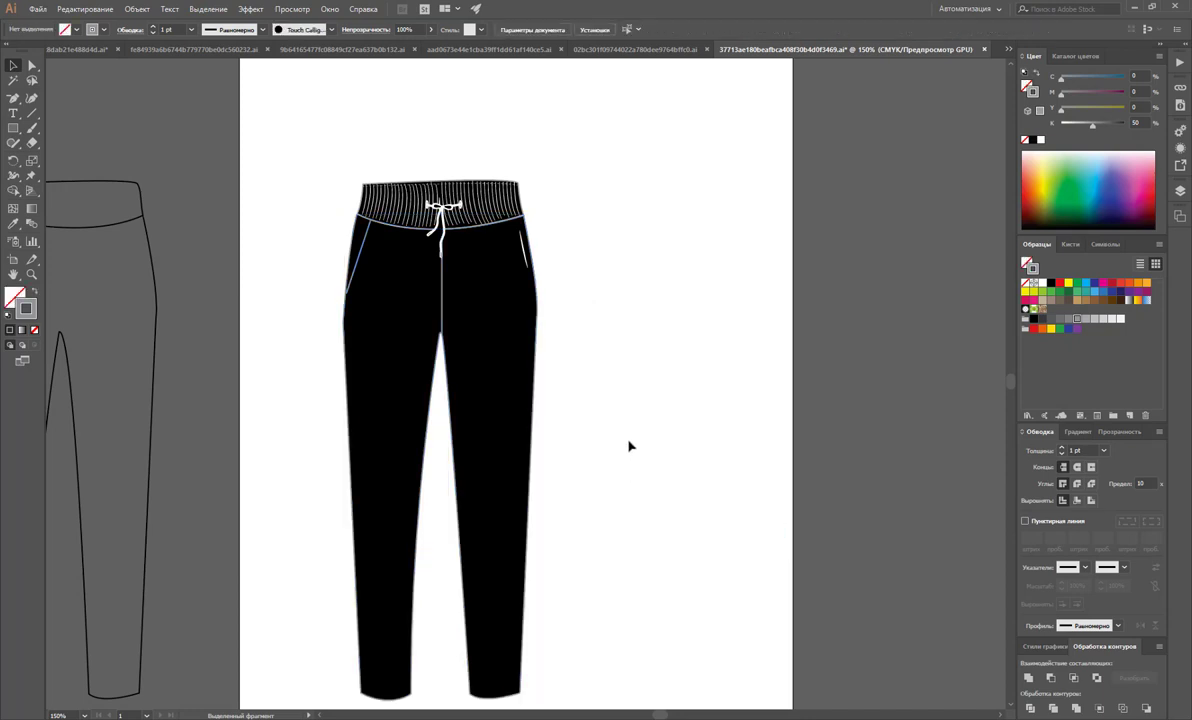
# Change the stroke of the waistband's vertical gathering lines to 40% gray
pyautogui.scroll(-1, 629, 446)
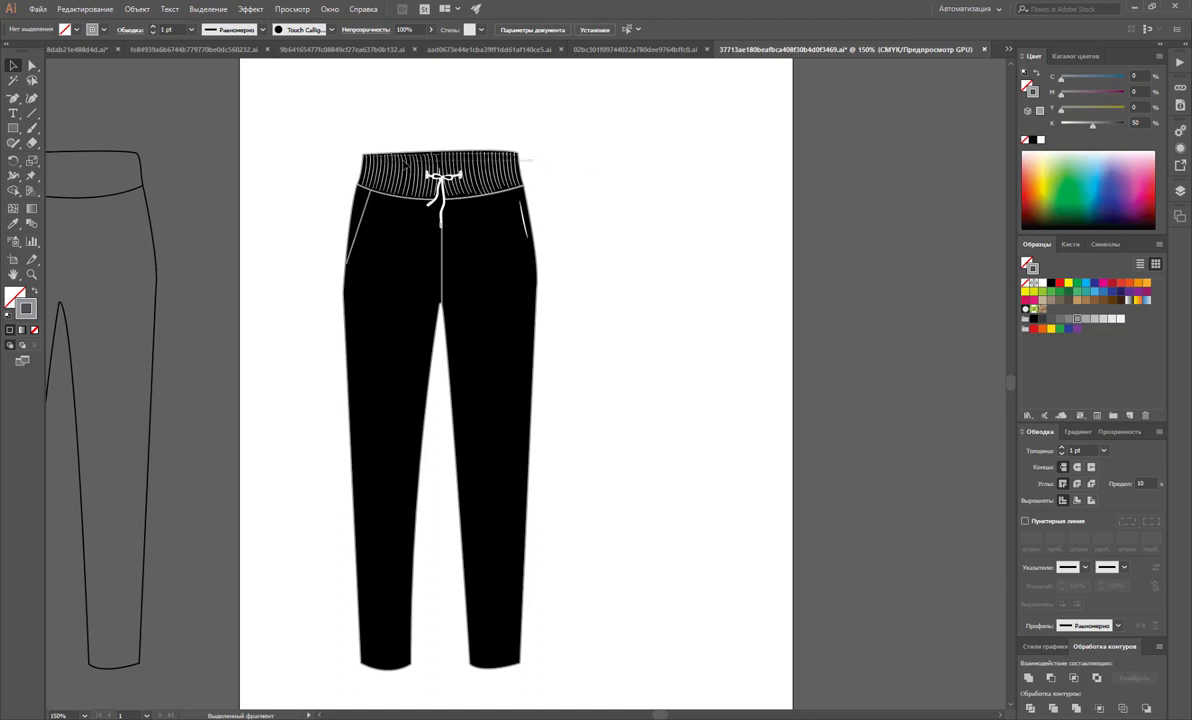
pyautogui.moveTo(352, 167); pyautogui.dragTo(500, 180)
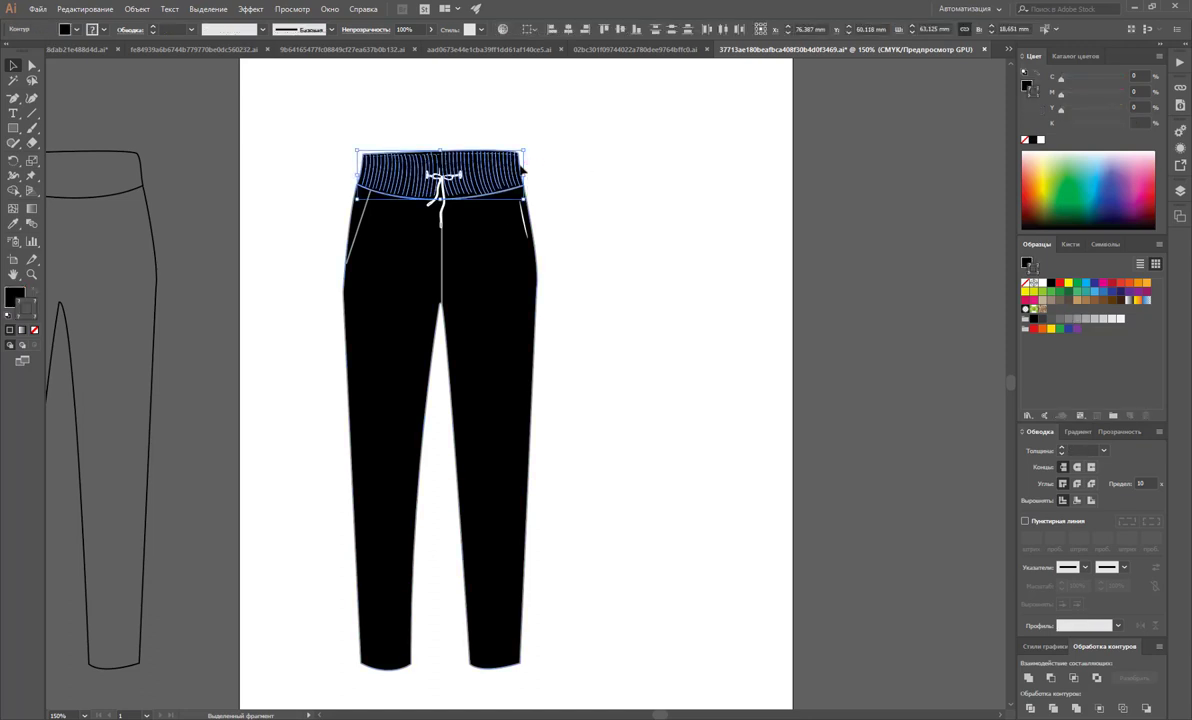
pyautogui.keyDown('shift'); pyautogui.click(140, 240); pyautogui.keyUp('shift')
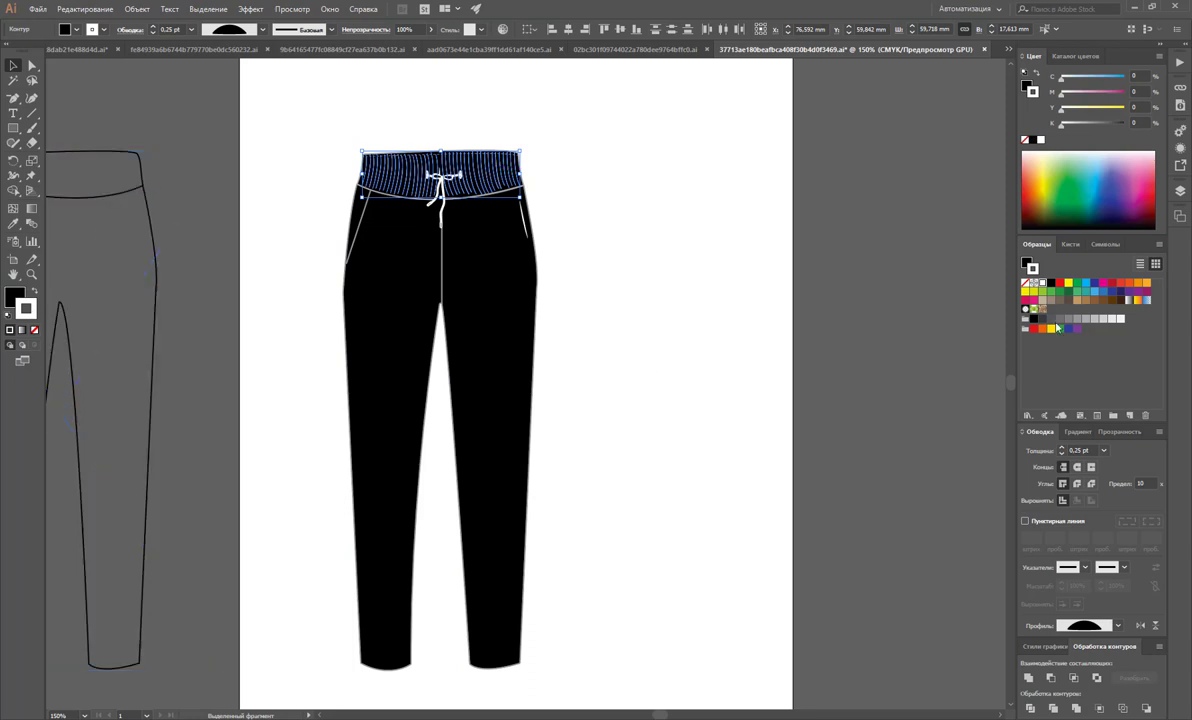
pyautogui.click(660, 293)
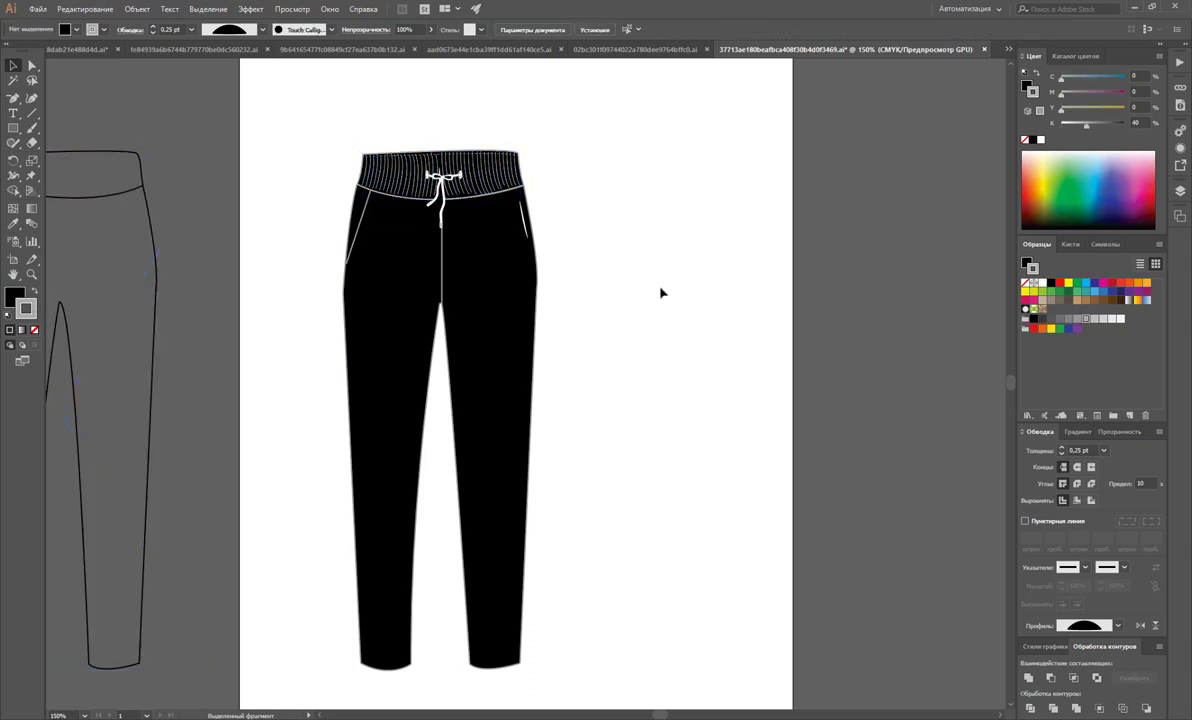
# In the asymmetric skirt document, extend the upper end of the diagonal overlap line to the corner of the pocket welt
pyautogui.click(640, 49)
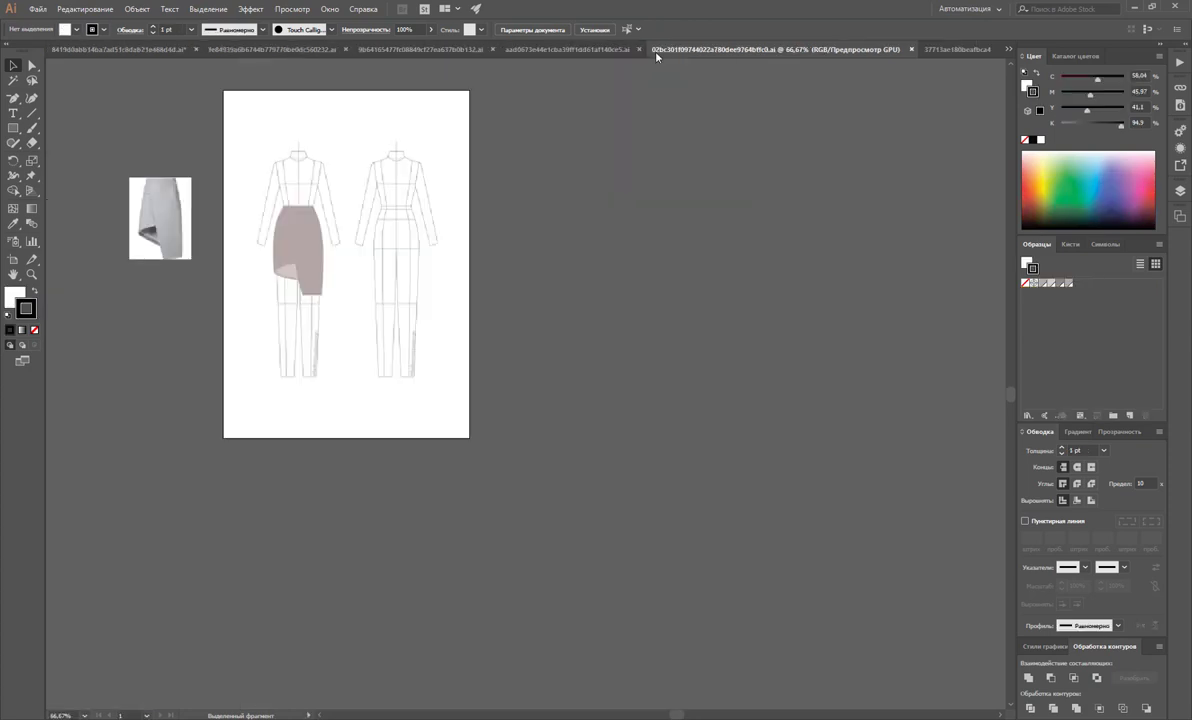
pyautogui.click(31, 274)
pyautogui.click(419, 276)
pyautogui.click(405, 395)
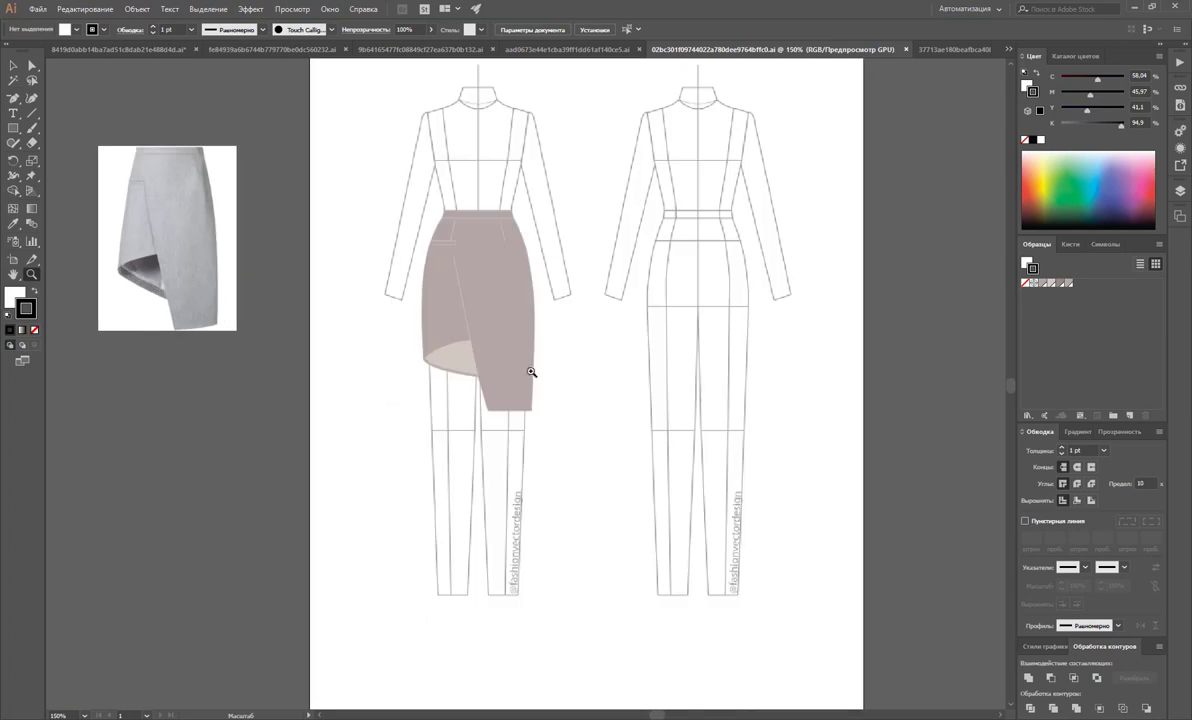
pyautogui.click(556, 372)
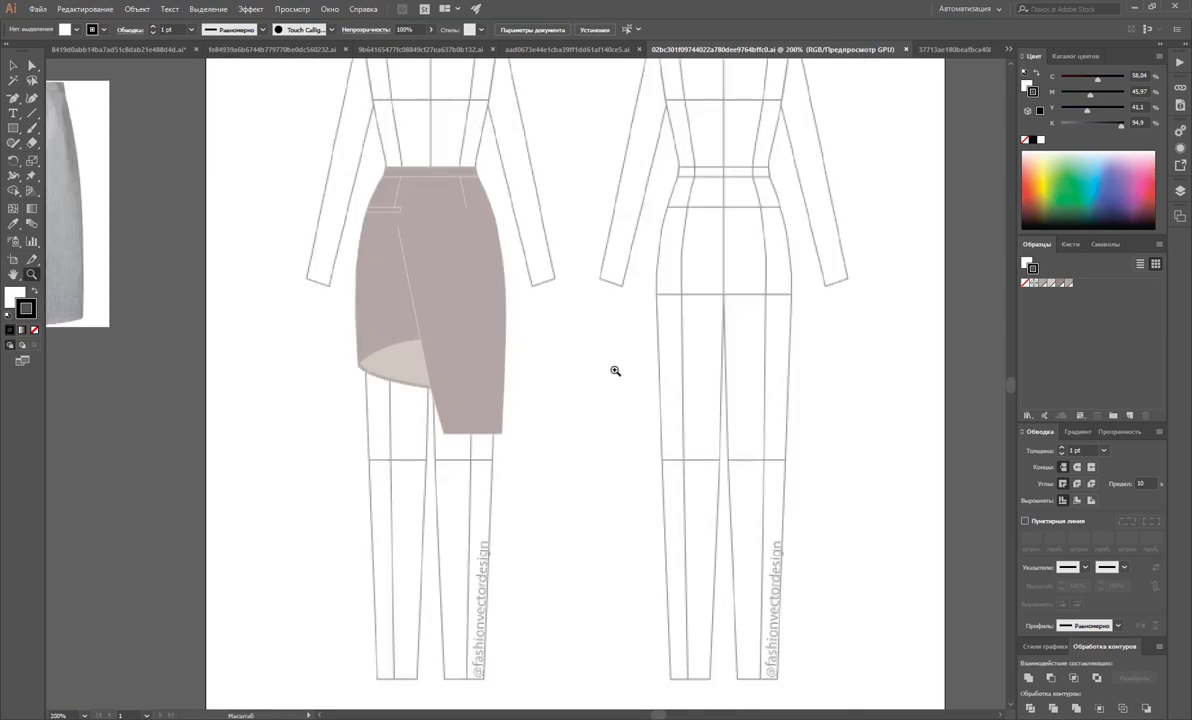
pyautogui.keyDown('alt'); pyautogui.click(454, 349); pyautogui.keyUp('alt')
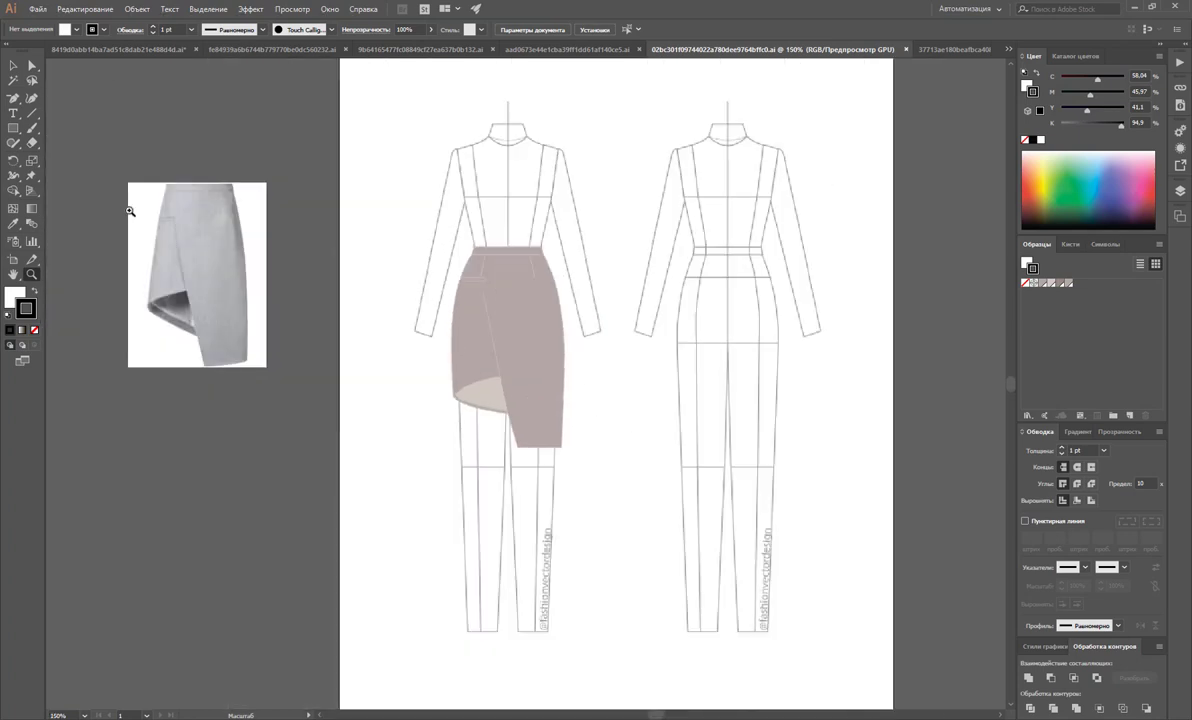
pyautogui.click(457, 285)
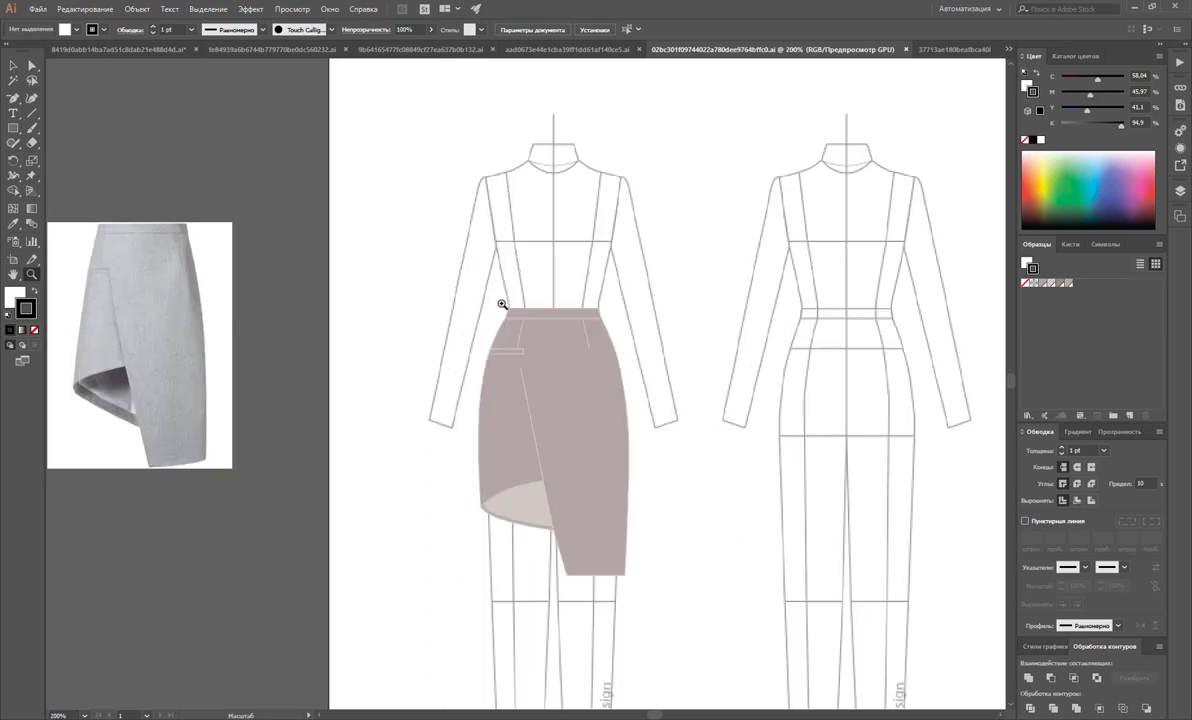
pyautogui.click(536, 360)
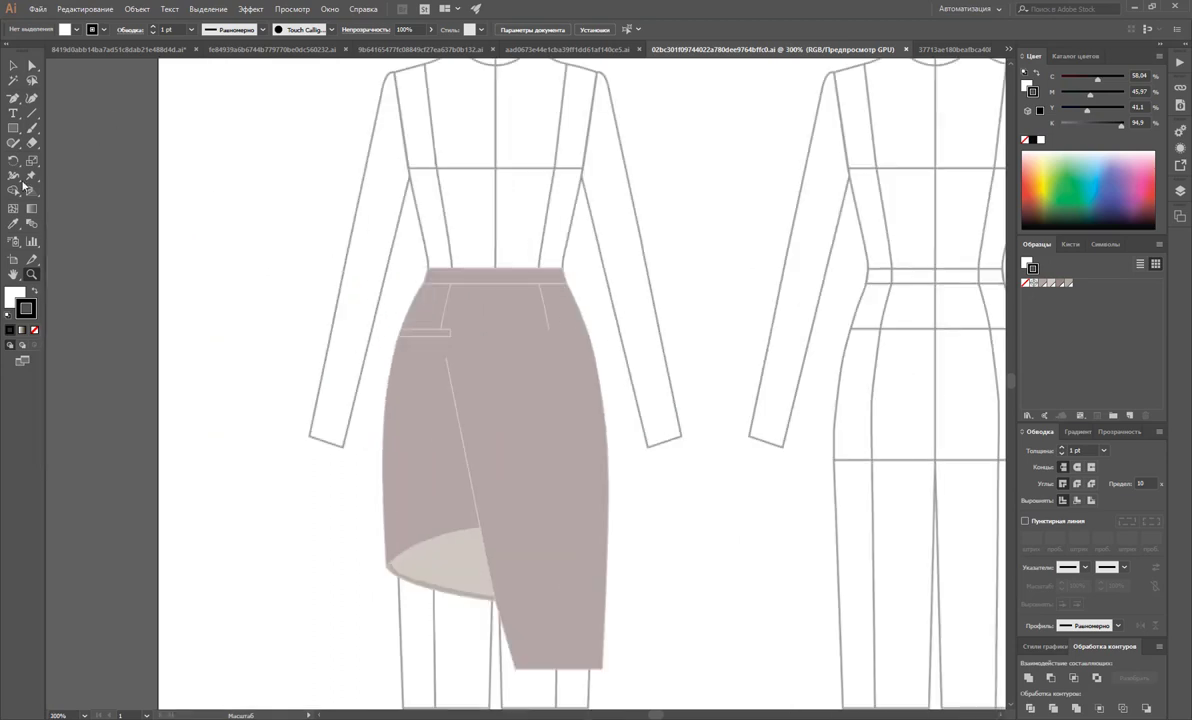
pyautogui.click(31, 65)
pyautogui.click(451, 365)
pyautogui.moveTo(449, 362); pyautogui.dragTo(450, 336)
pyautogui.click(652, 519)
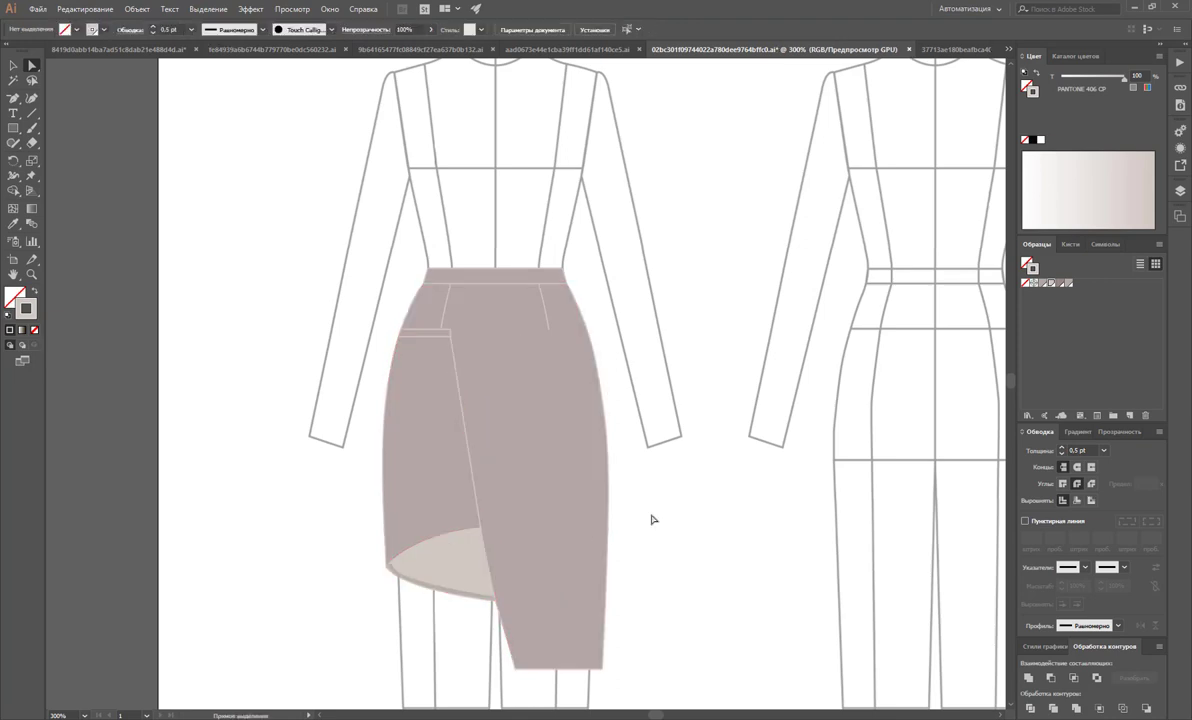
# Place a copy of the whole skirt on the second body figure, about 83 mm to the right at the same height
pyautogui.press('v')
pyautogui.scroll(-2, 561, 354)
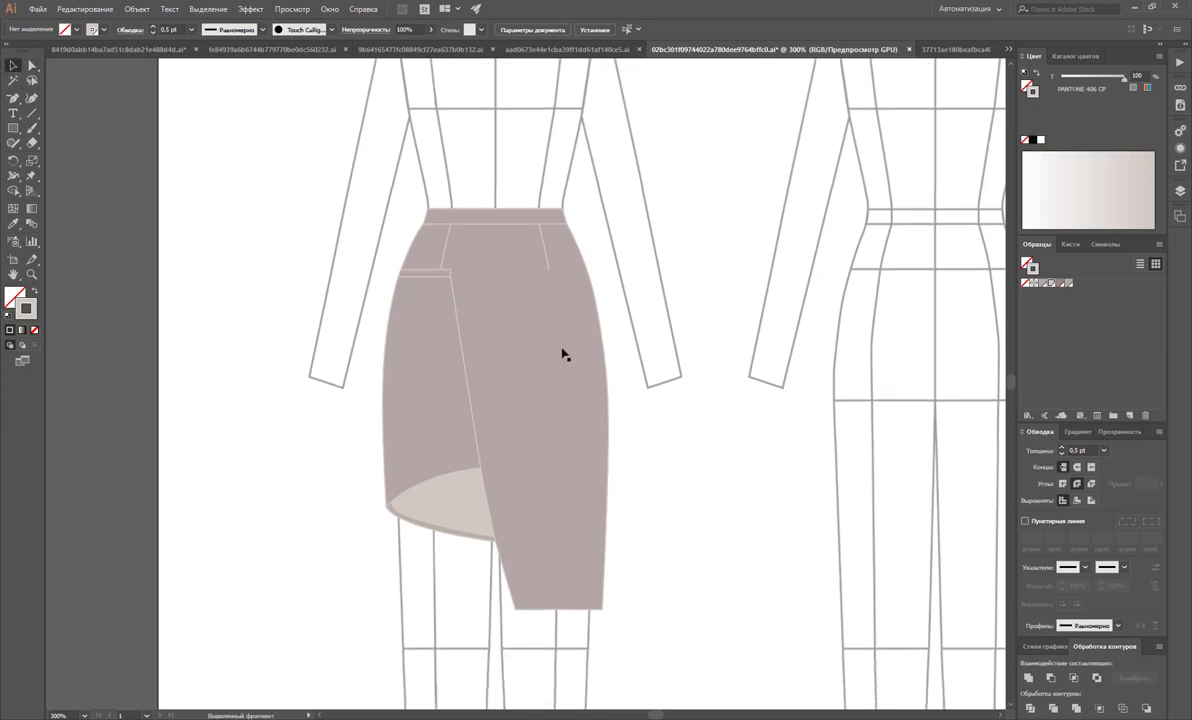
pyautogui.click(458, 444)
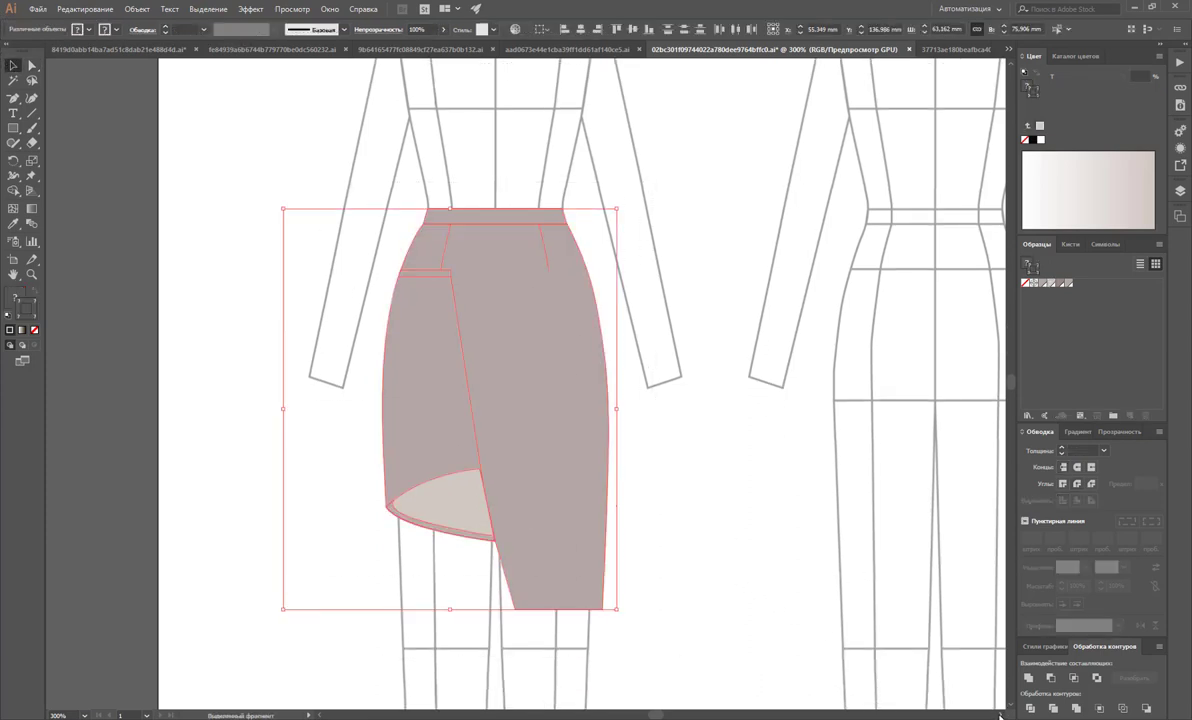
pyautogui.hscroll(5, 600, 400)
pyautogui.moveTo(292, 415); pyautogui.dragTo(676, 432)
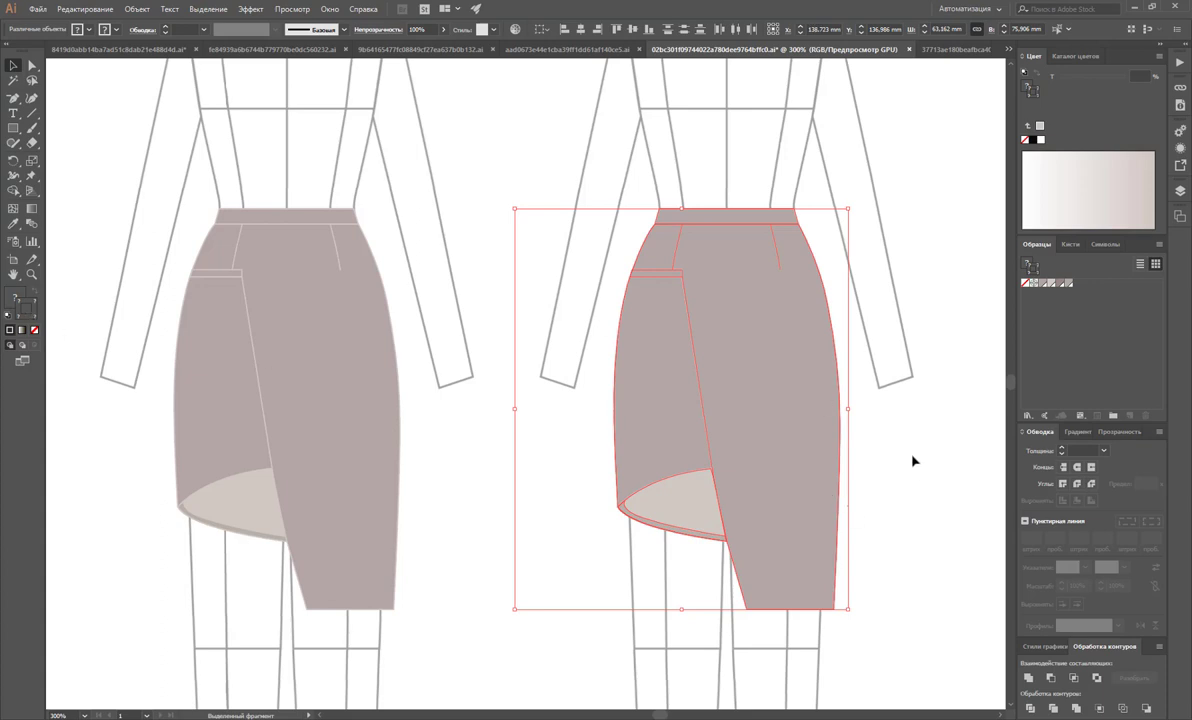
# Set the stroke of the whole skirt copy to black (#000000)
pyautogui.doubleClick(24, 302)
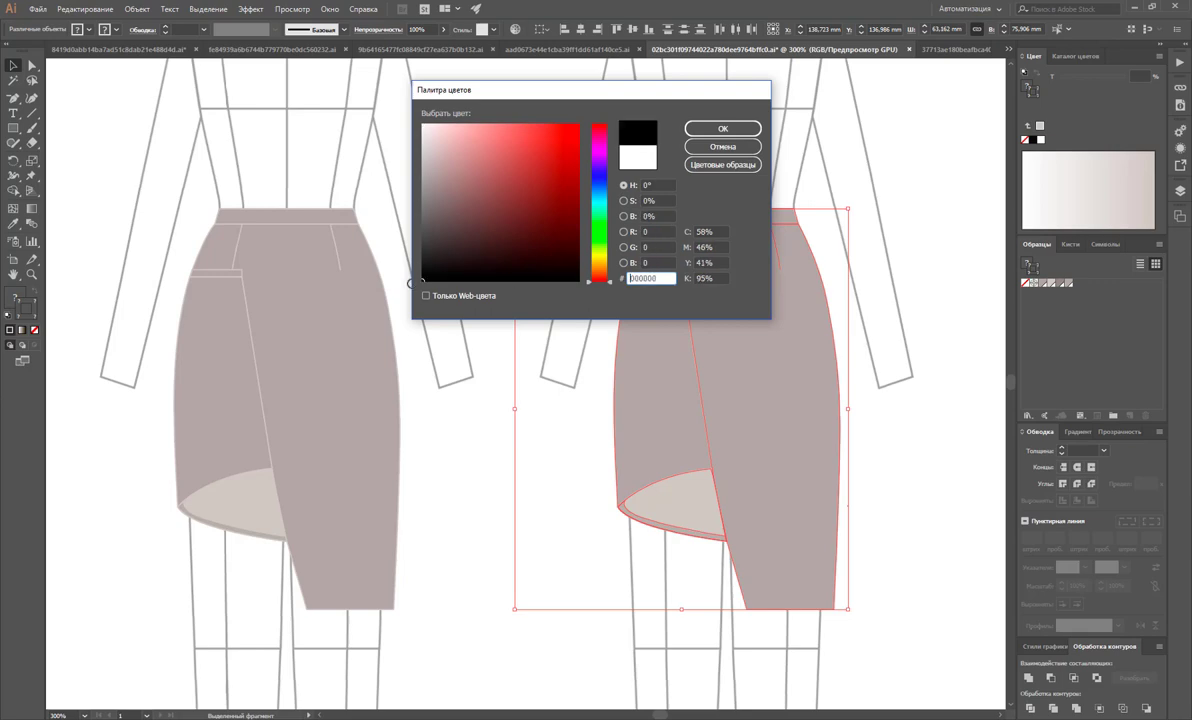
pyautogui.click(722, 129)
pyautogui.click(931, 399)
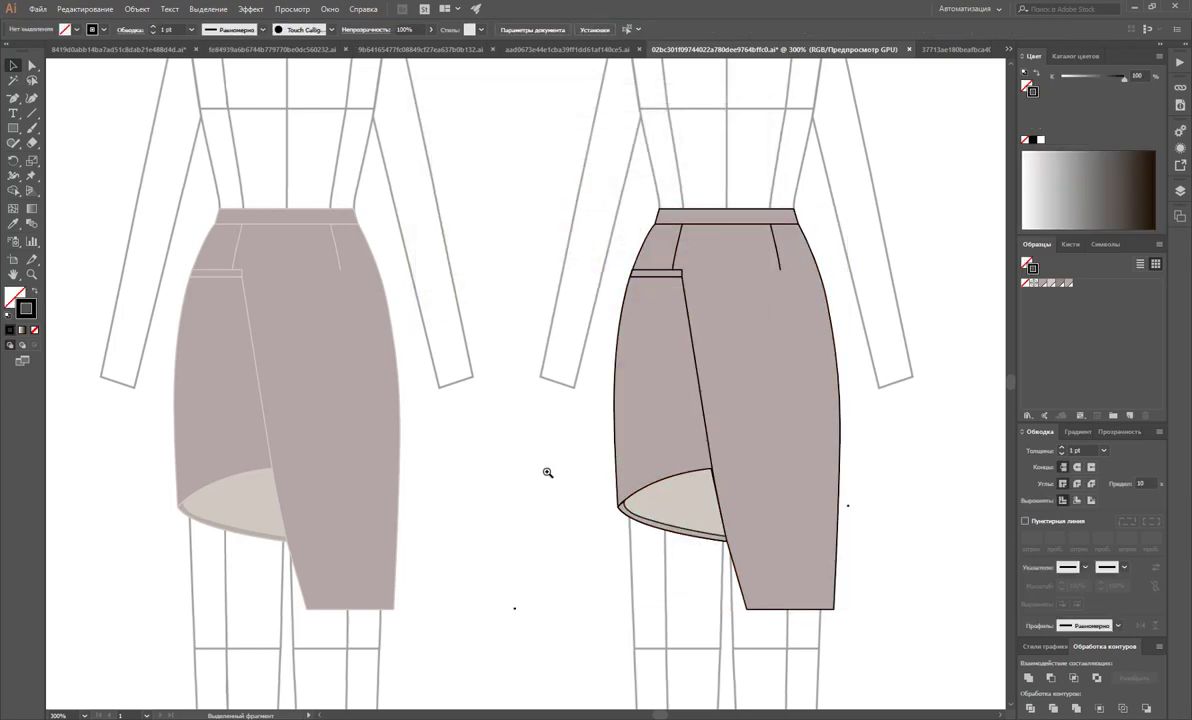
# Lower the inner hem corner of the skirt copy's long panel so the hem slants as in the reference photo
pyautogui.press('z')
pyautogui.keyDown('alt'); pyautogui.click(513, 418); pyautogui.keyUp('alt')
pyautogui.keyDown('alt'); pyautogui.click(429, 417); pyautogui.keyUp('alt')
pyautogui.click(562, 370)
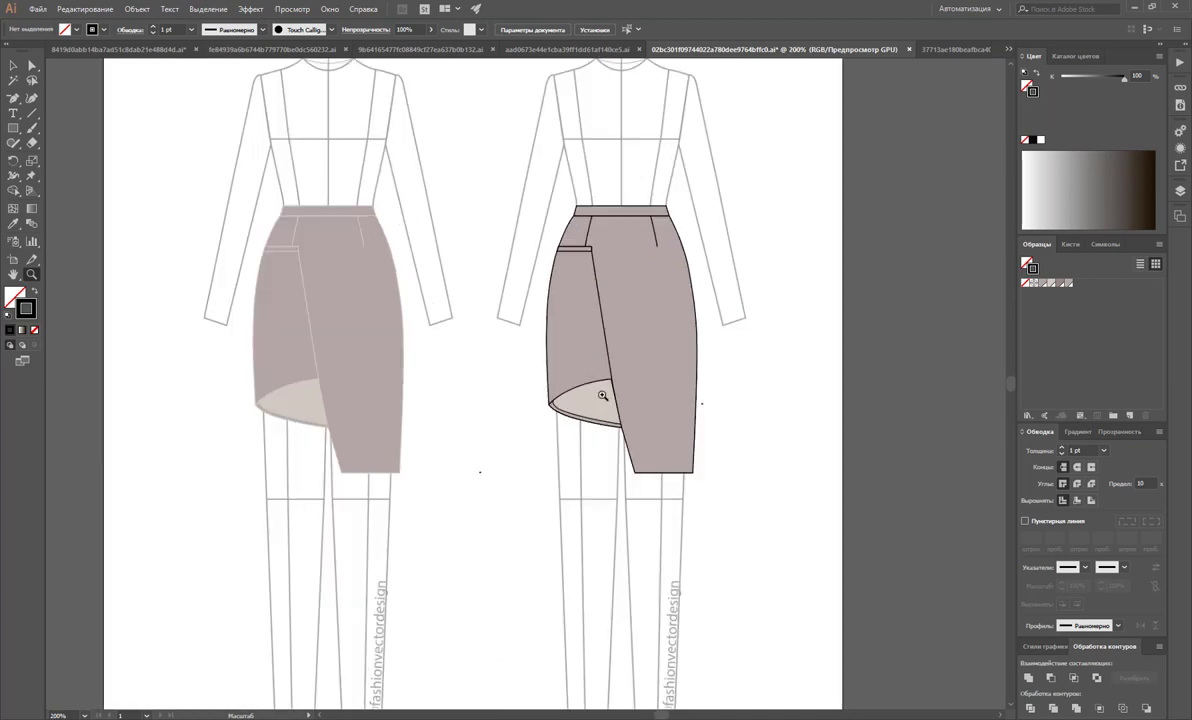
pyautogui.keyDown('alt'); pyautogui.click(486, 403); pyautogui.keyUp('alt')
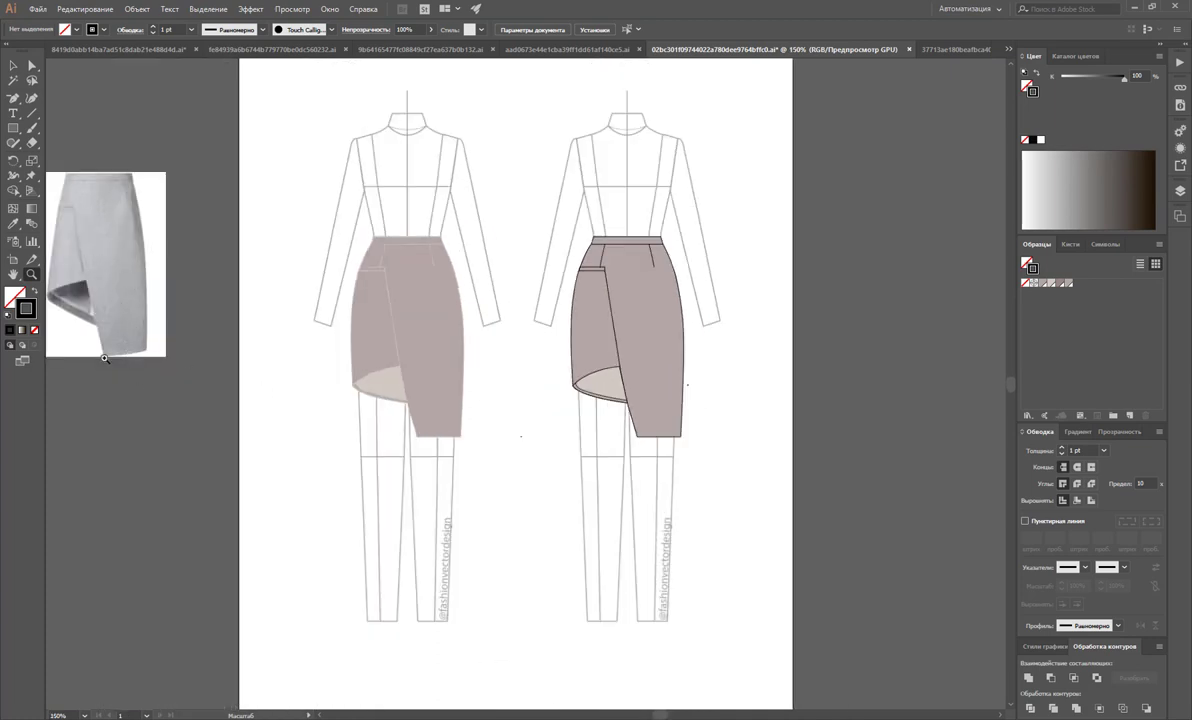
pyautogui.click(31, 65)
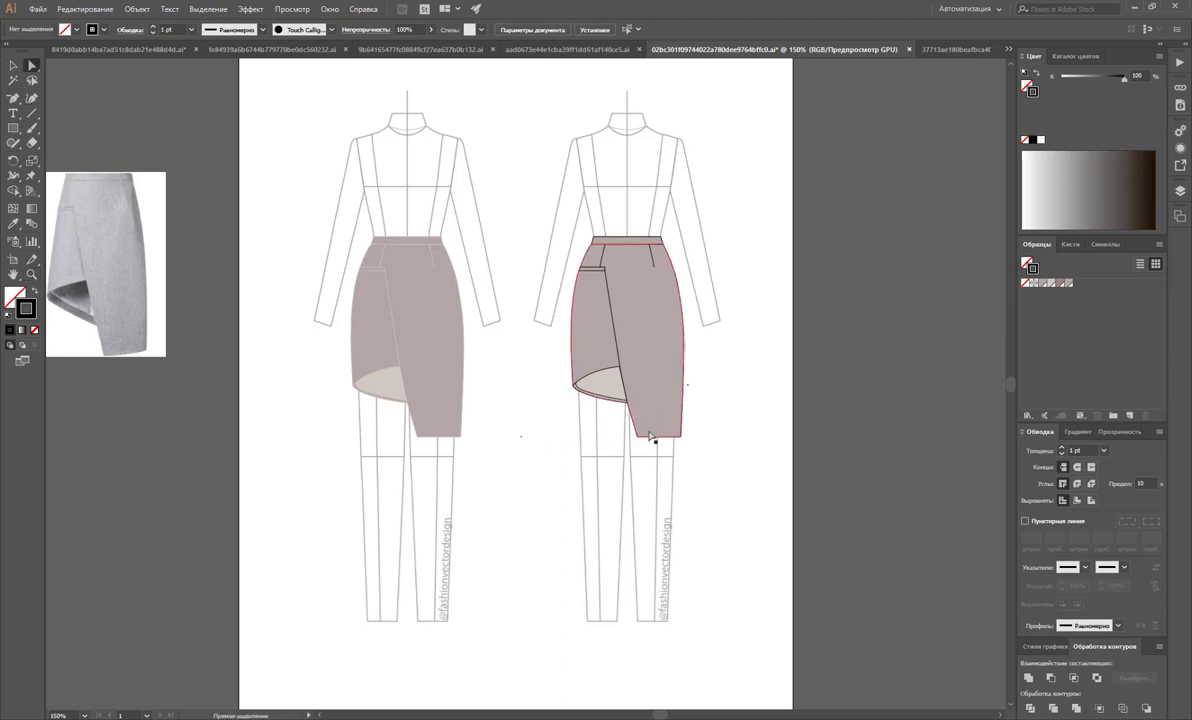
pyautogui.moveTo(637, 444); pyautogui.dragTo(640, 455)
pyautogui.click(742, 474)
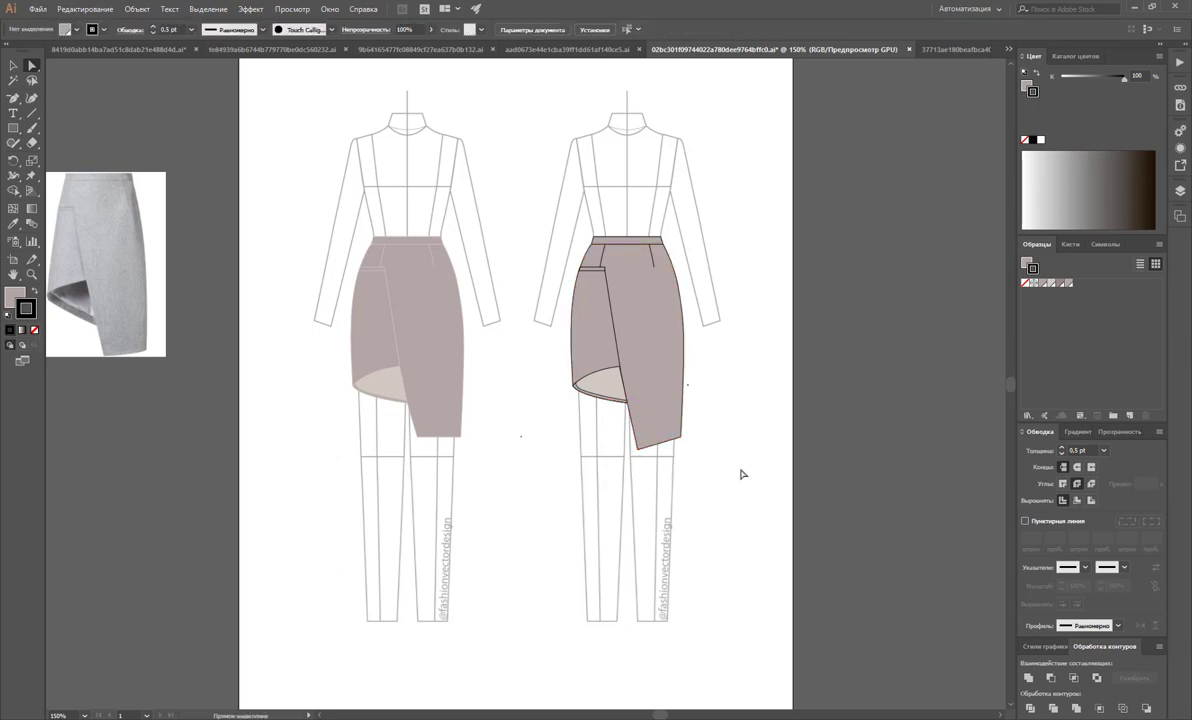
# Shift the outer hem corner of the skirt copy slightly outward and delete the side seam's anchor point just above it
pyautogui.click(644, 308)
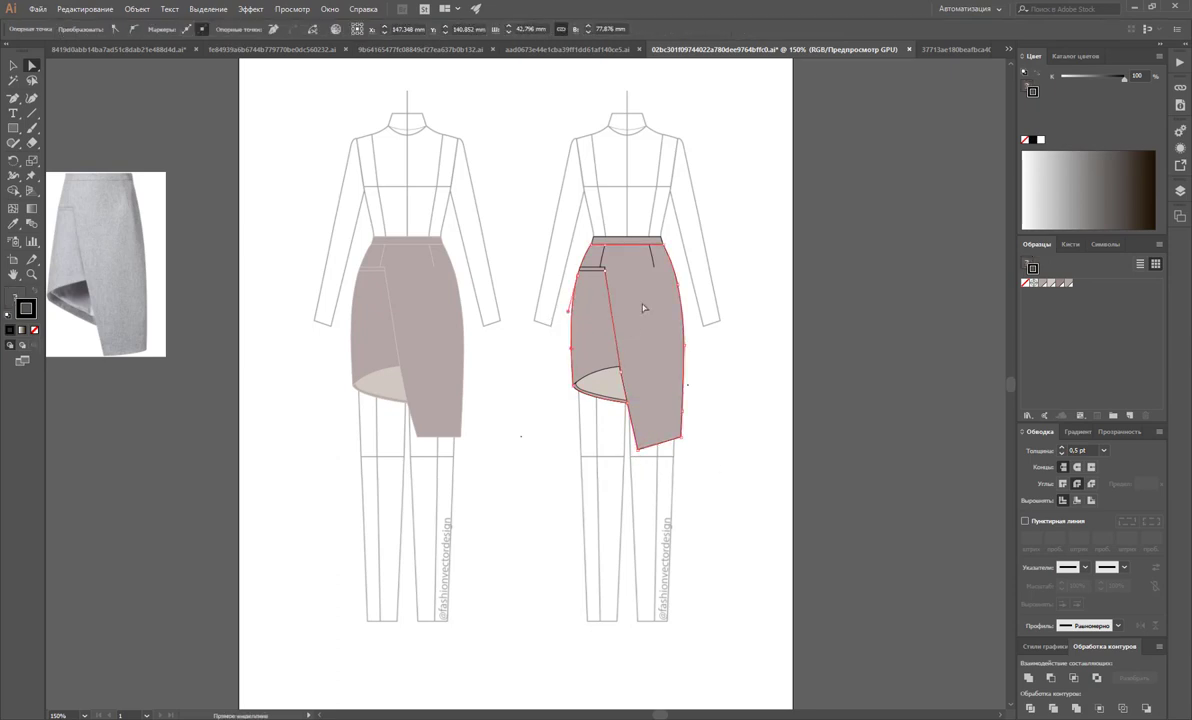
pyautogui.click(713, 370)
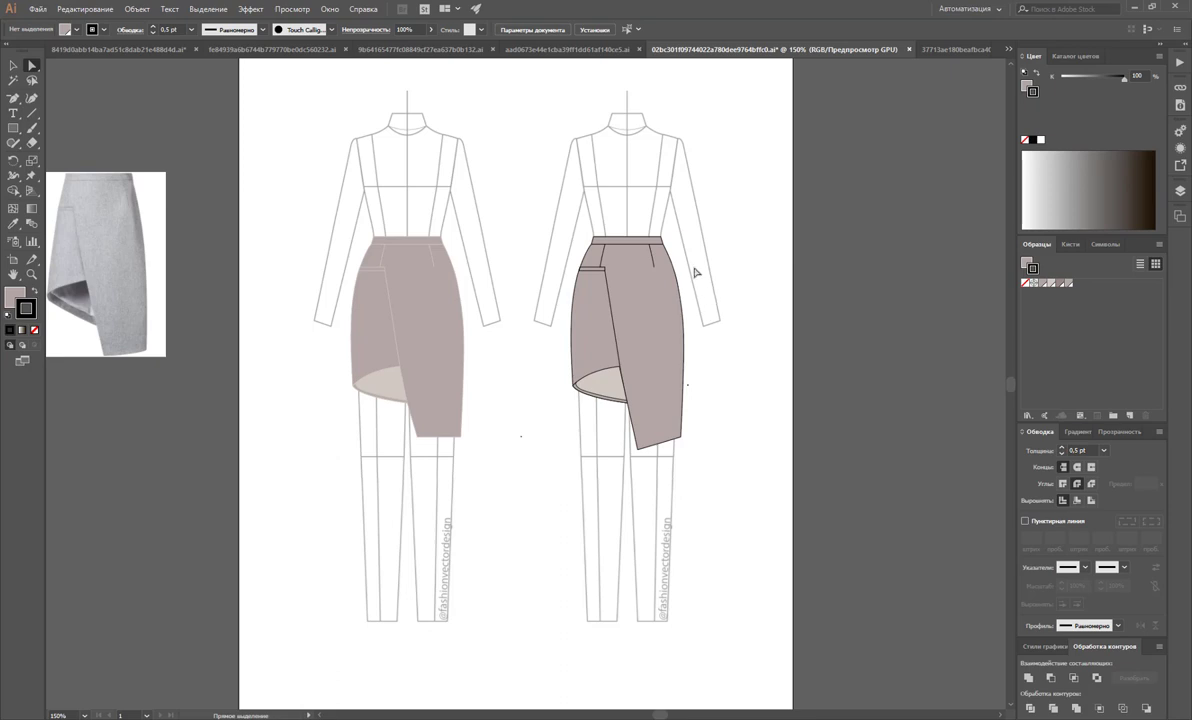
pyautogui.moveTo(685, 440); pyautogui.dragTo(690, 437)
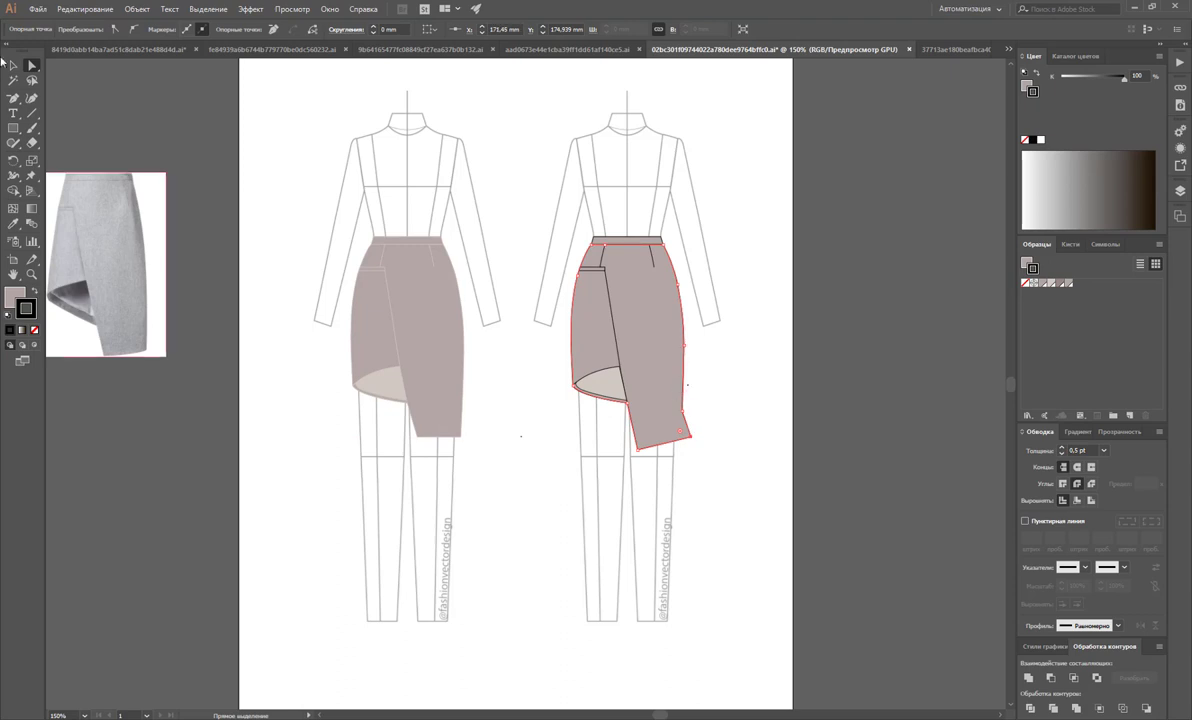
pyautogui.click(14, 99)
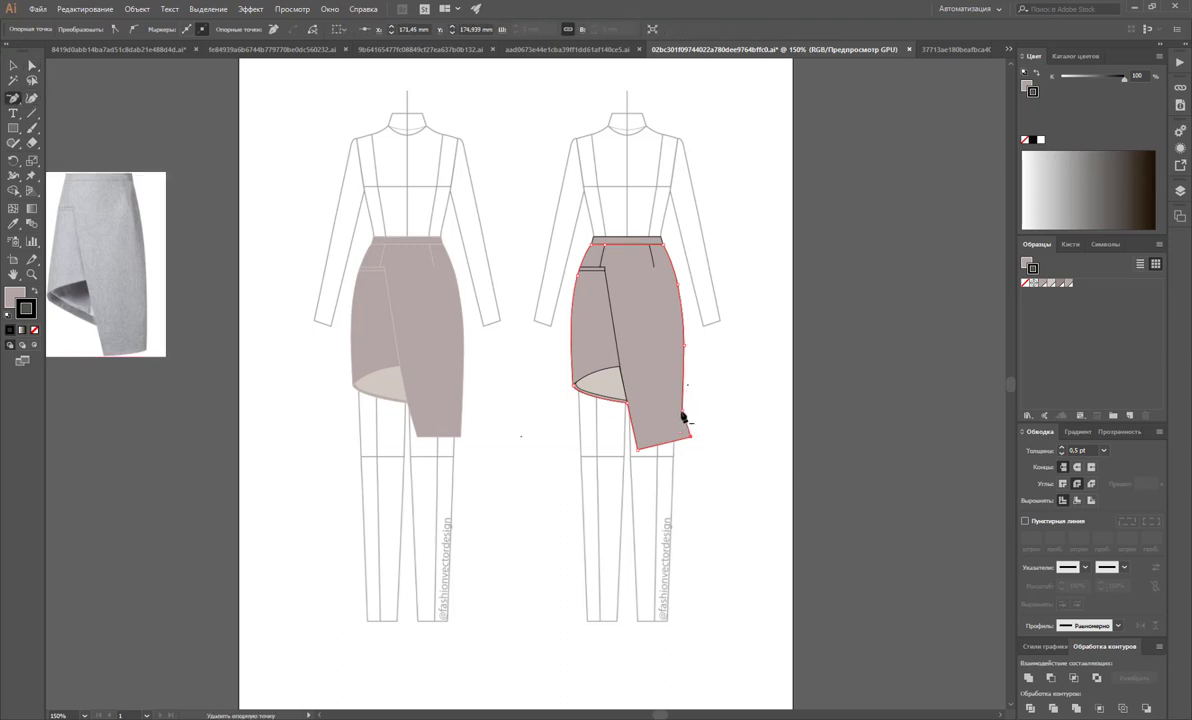
pyautogui.press('a')
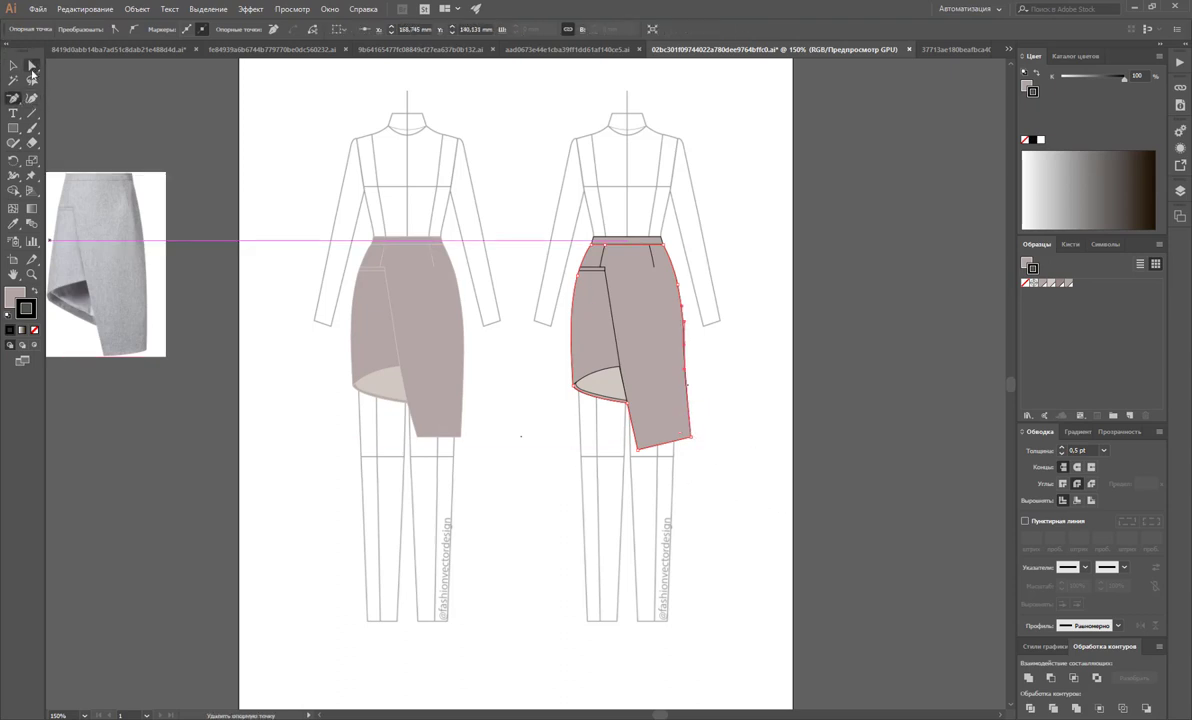
pyautogui.moveTo(689, 437); pyautogui.dragTo(684, 437)
pyautogui.click(721, 469)
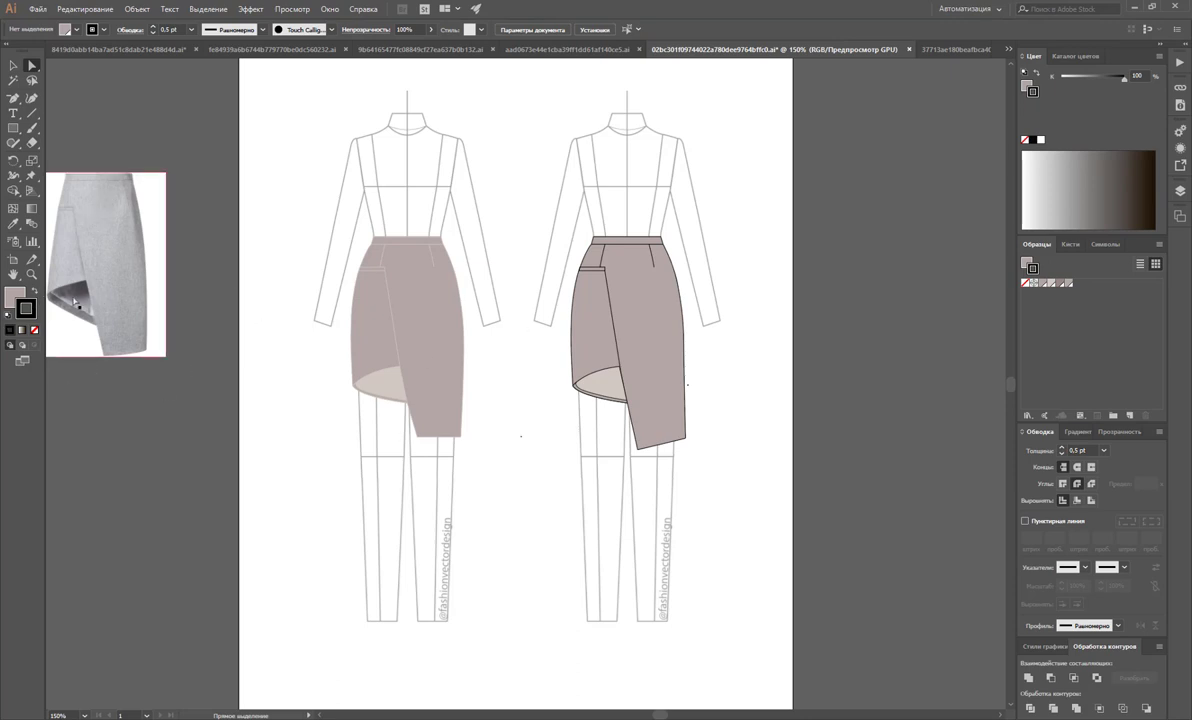
# Switch to the document with the three coats and enlarge the black-and-white coat
pyautogui.click(537, 50)
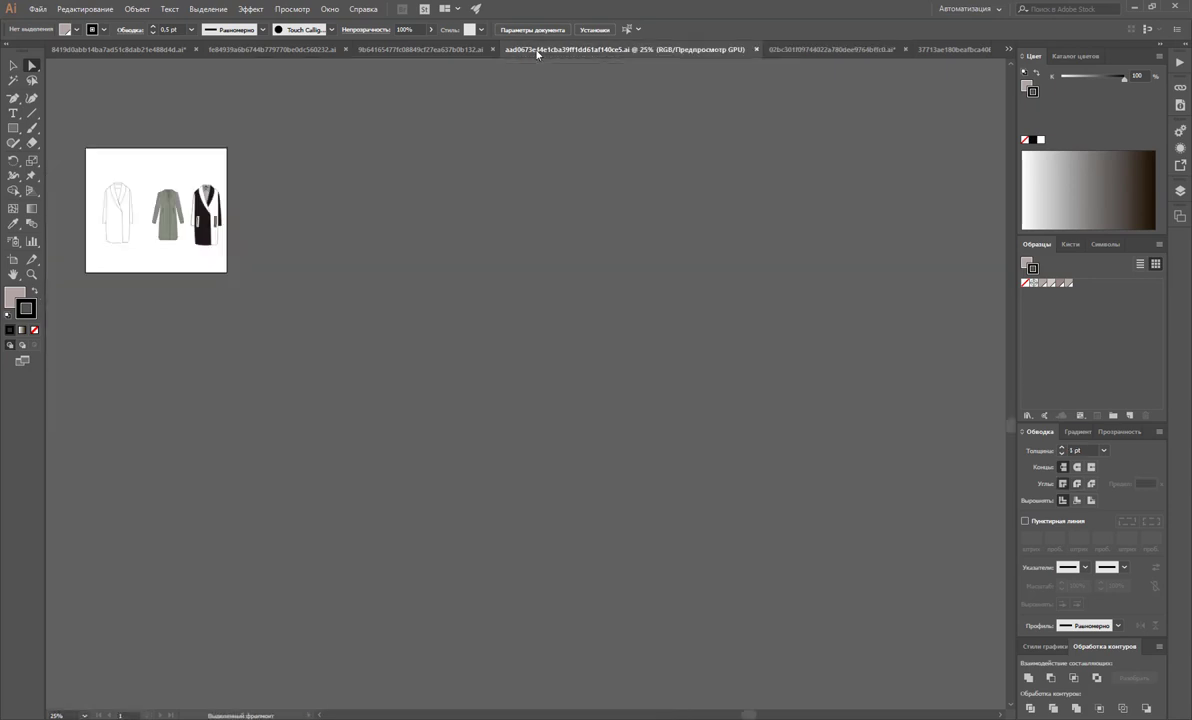
pyautogui.hotkey('ctrl', '0')
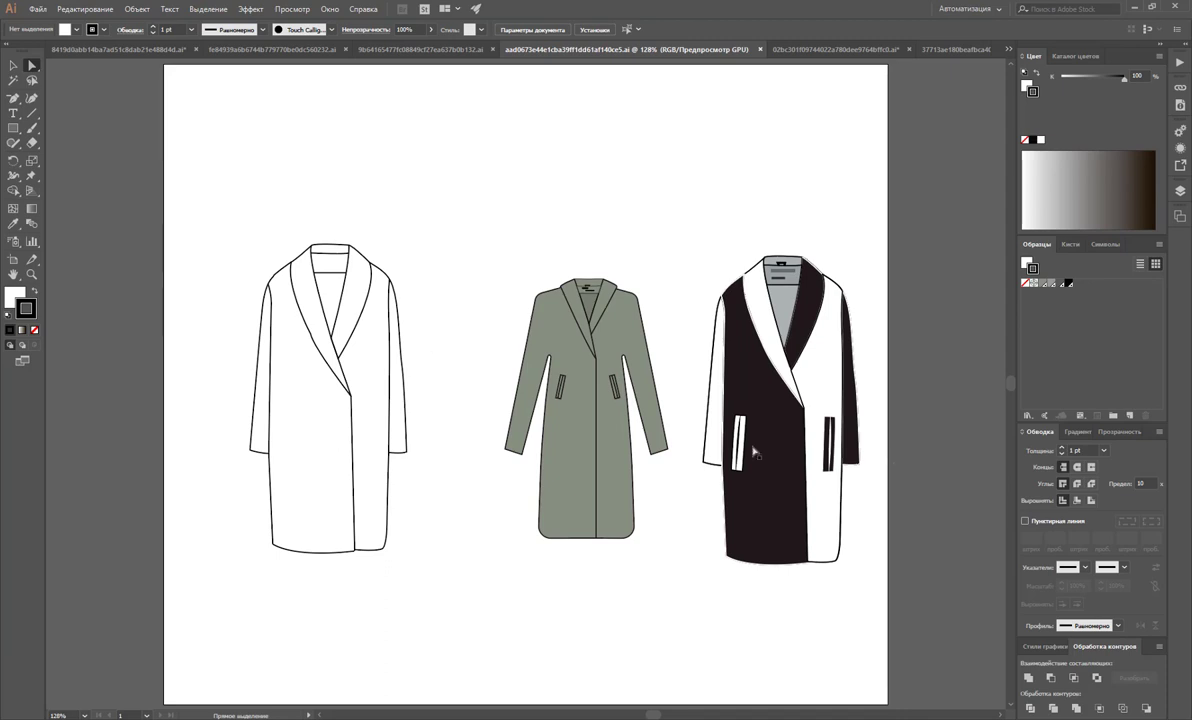
pyautogui.click(11, 66)
pyautogui.click(29, 276)
pyautogui.click(745, 384)
pyautogui.click(505, 378)
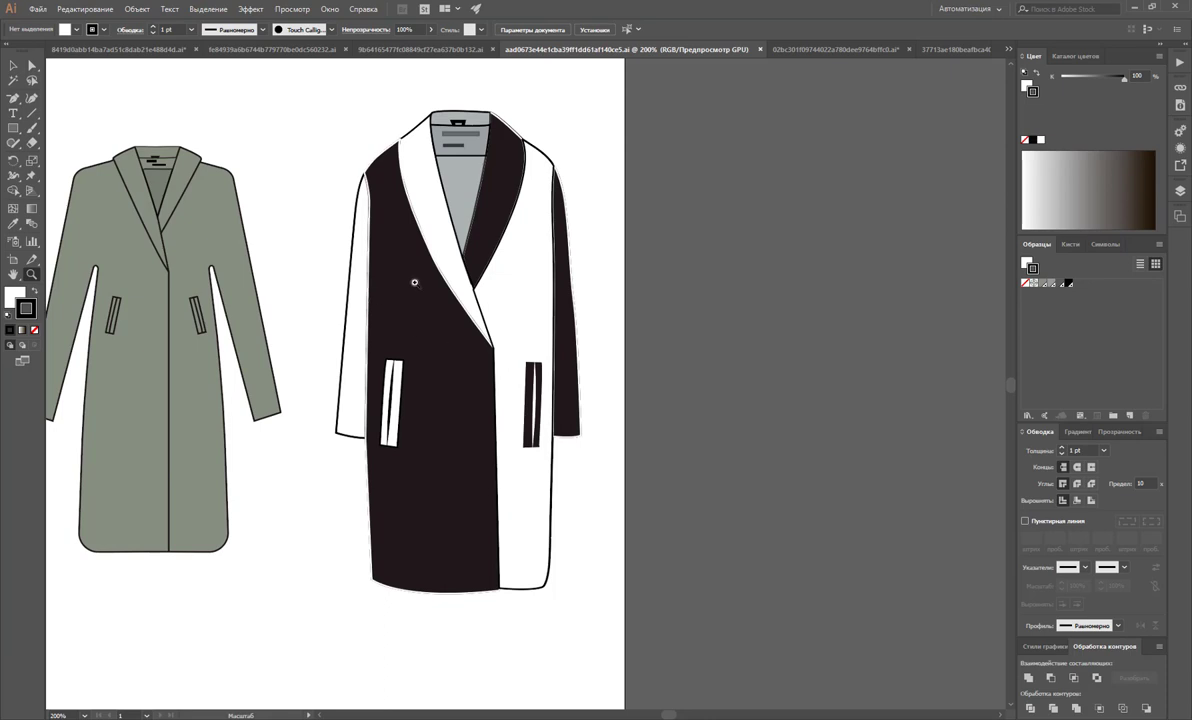
pyautogui.scroll(1, 435, 301)
pyautogui.press('v')
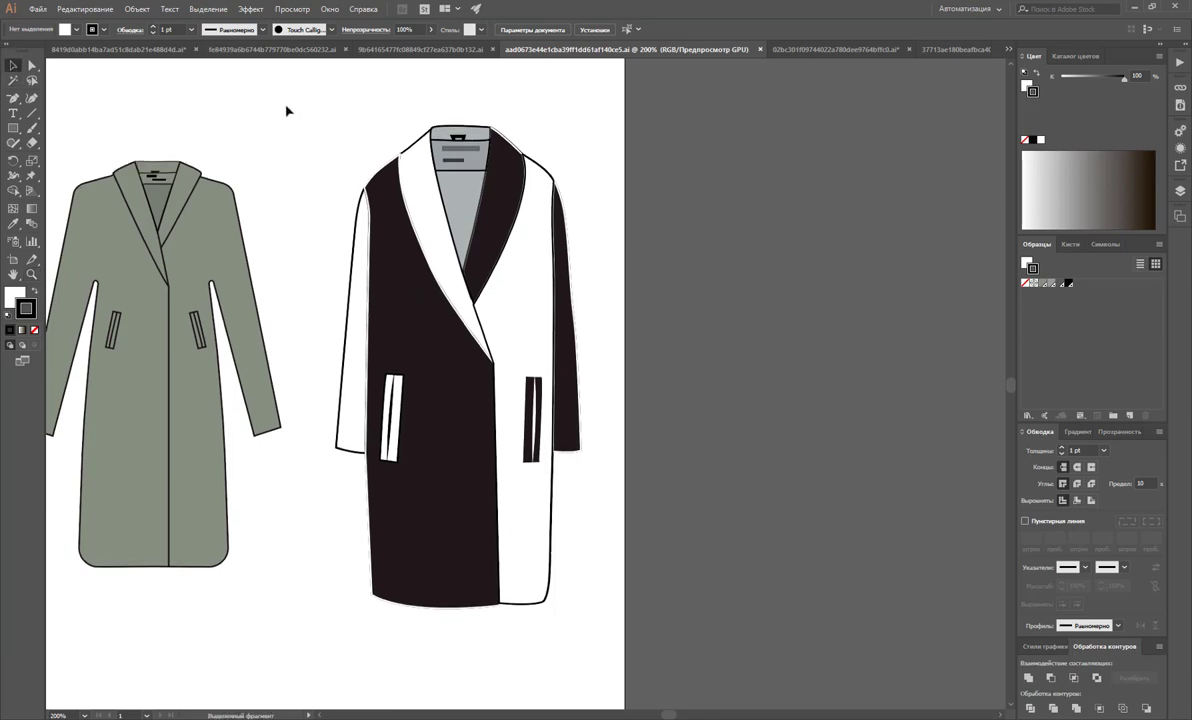
# Try changing all strokes of the black-and-white coat to gray #777777
pyautogui.moveTo(587, 609); pyautogui.dragTo(284, 87)
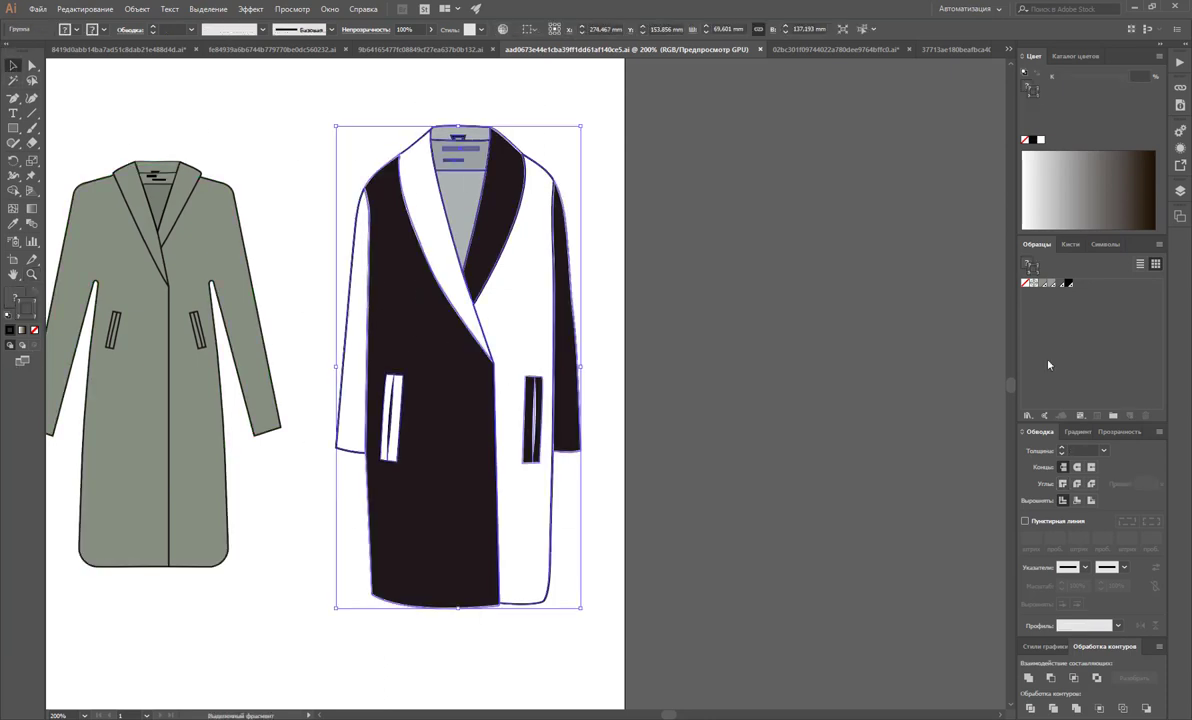
pyautogui.doubleClick(28, 318)
pyautogui.moveTo(440, 247)
pyautogui.mouseDown()
pyautogui.moveTo(426, 253)
pyautogui.moveTo(423, 209)
pyautogui.mouseUp()
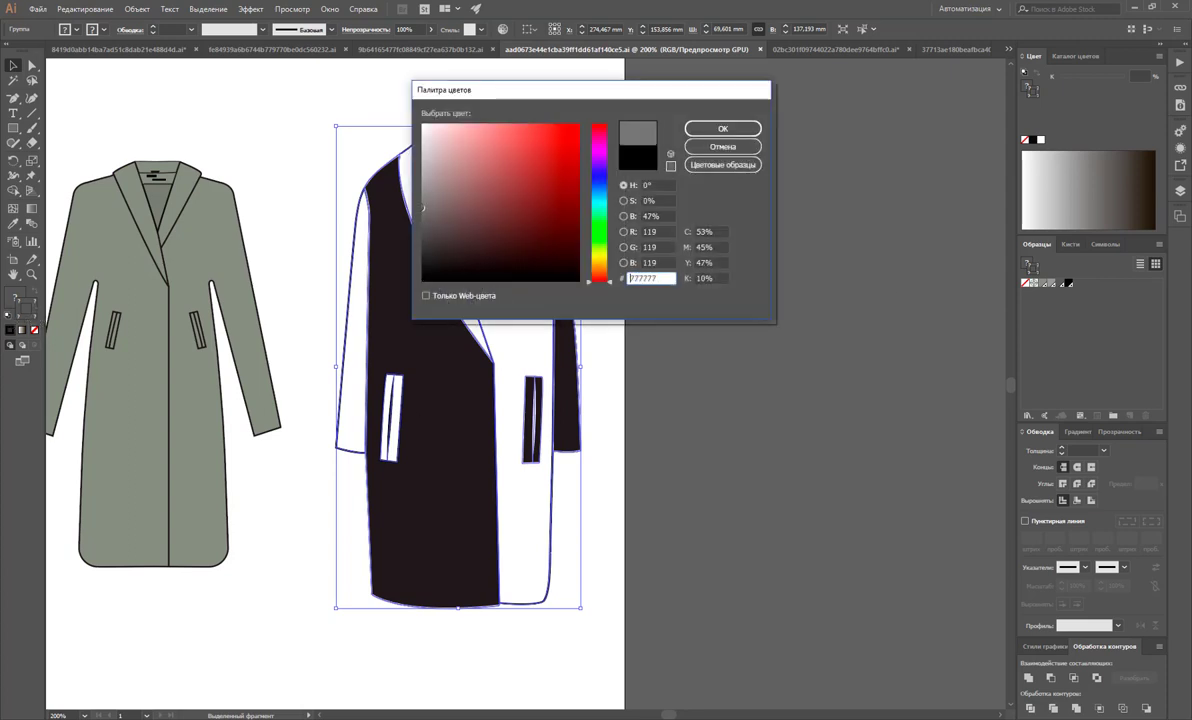
pyautogui.click(722, 128)
pyautogui.click(710, 198)
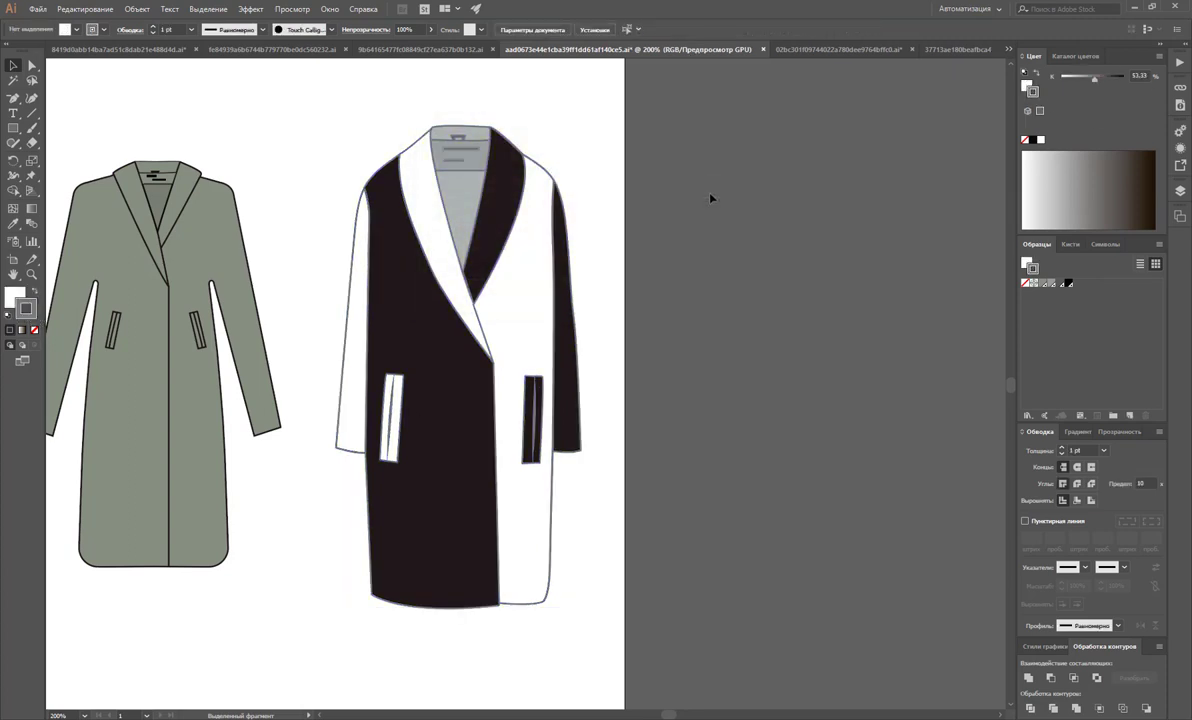
# Place a copy of the black-and-white coat about 85 mm to the right of the original
pyautogui.click(376, 328)
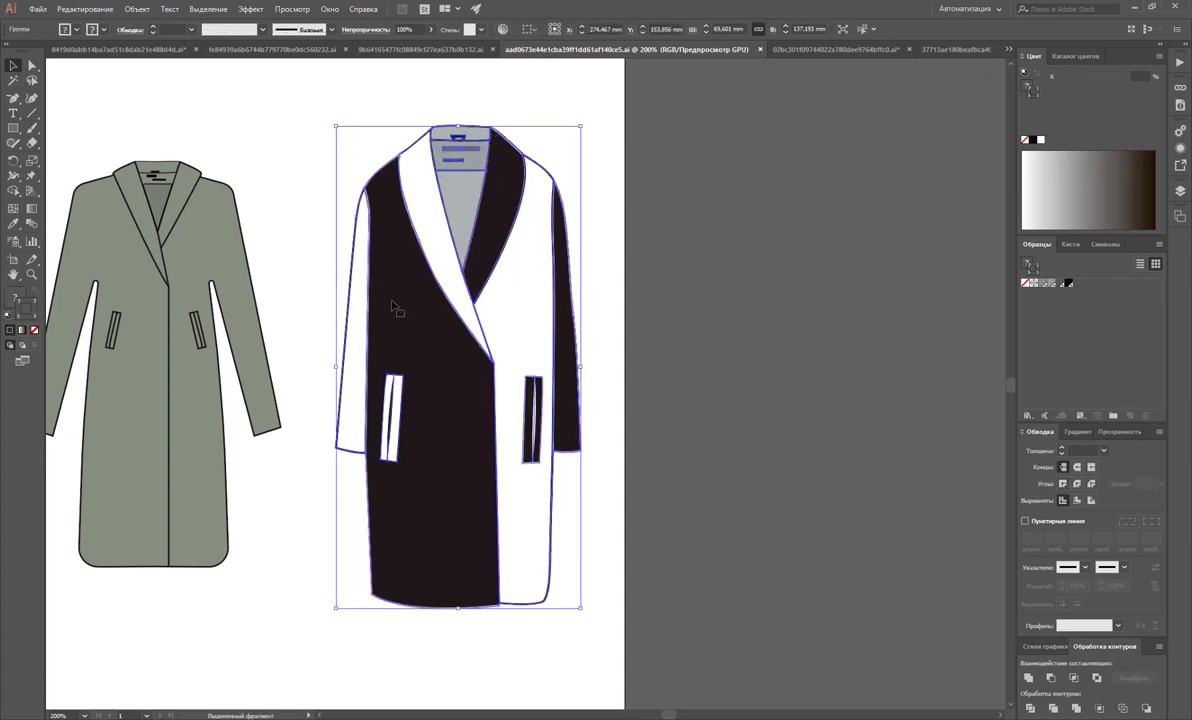
pyautogui.moveTo(376, 328); pyautogui.dragTo(686, 346)
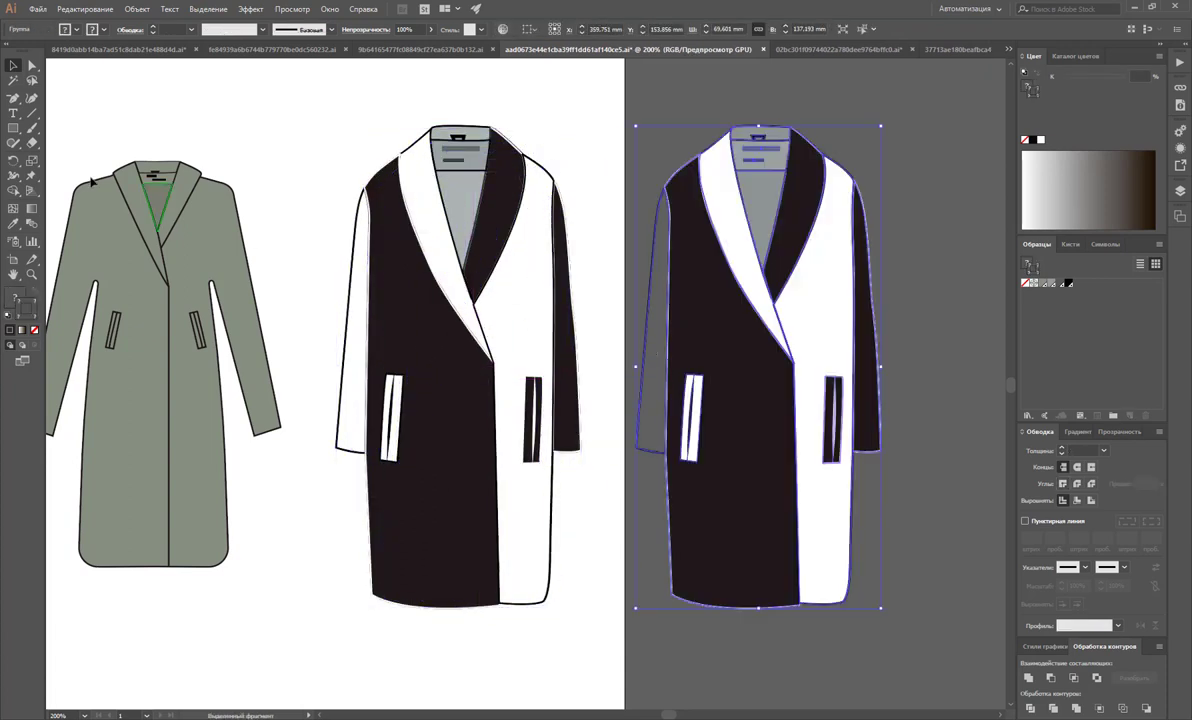
# Set all strokes of the copied black-and-white coat to gray #919191
pyautogui.doubleClick(26, 320)
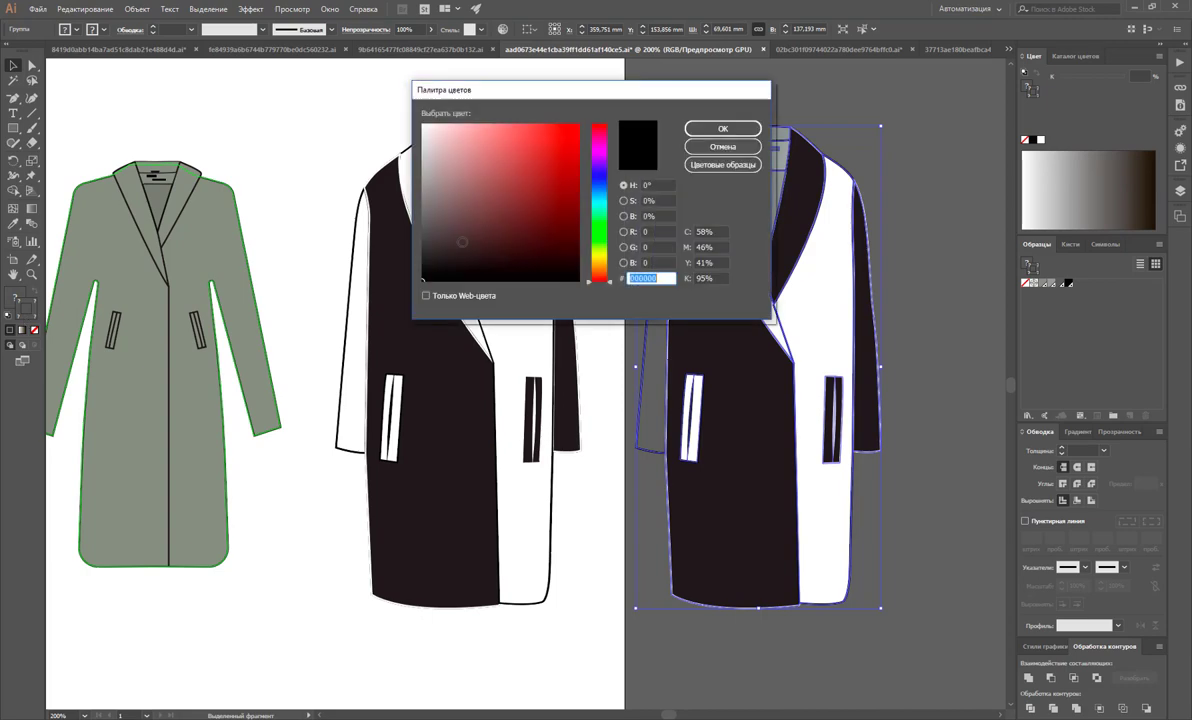
pyautogui.write('919191')
pyautogui.click(722, 131)
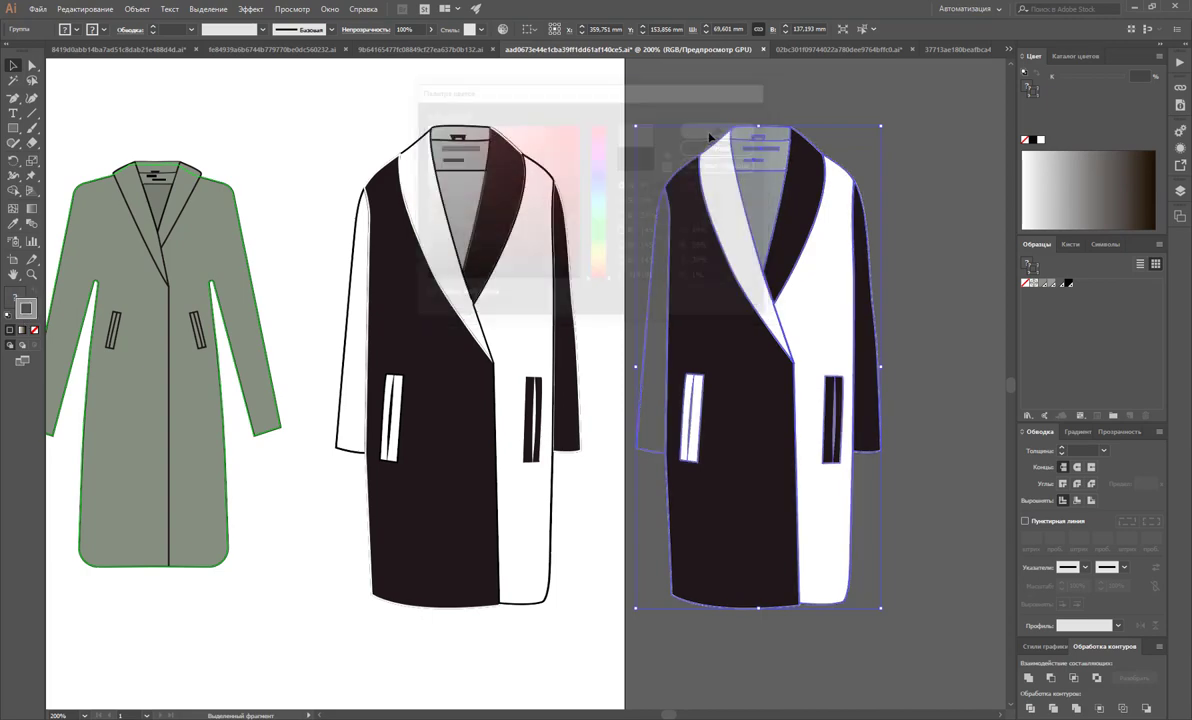
pyautogui.click(661, 89)
# Widen the artboard to about 408 mm by extending its right edge past the coat copy
pyautogui.click(14, 257)
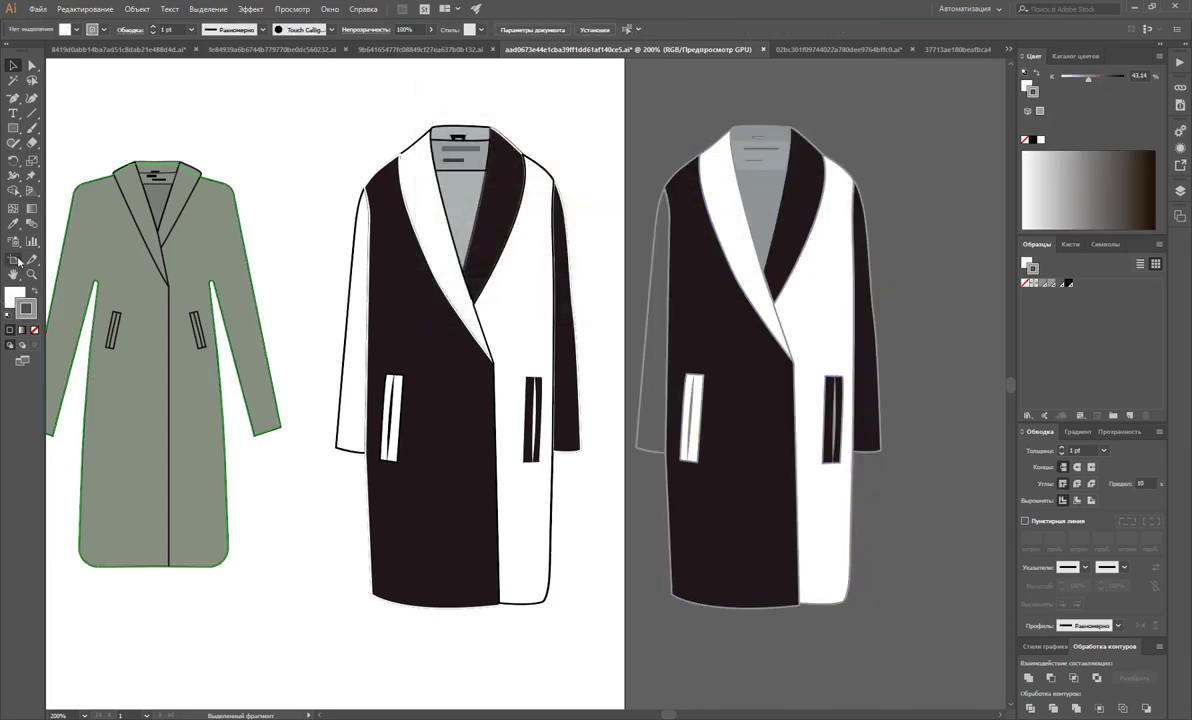
pyautogui.moveTo(625, 330); pyautogui.dragTo(926, 326)
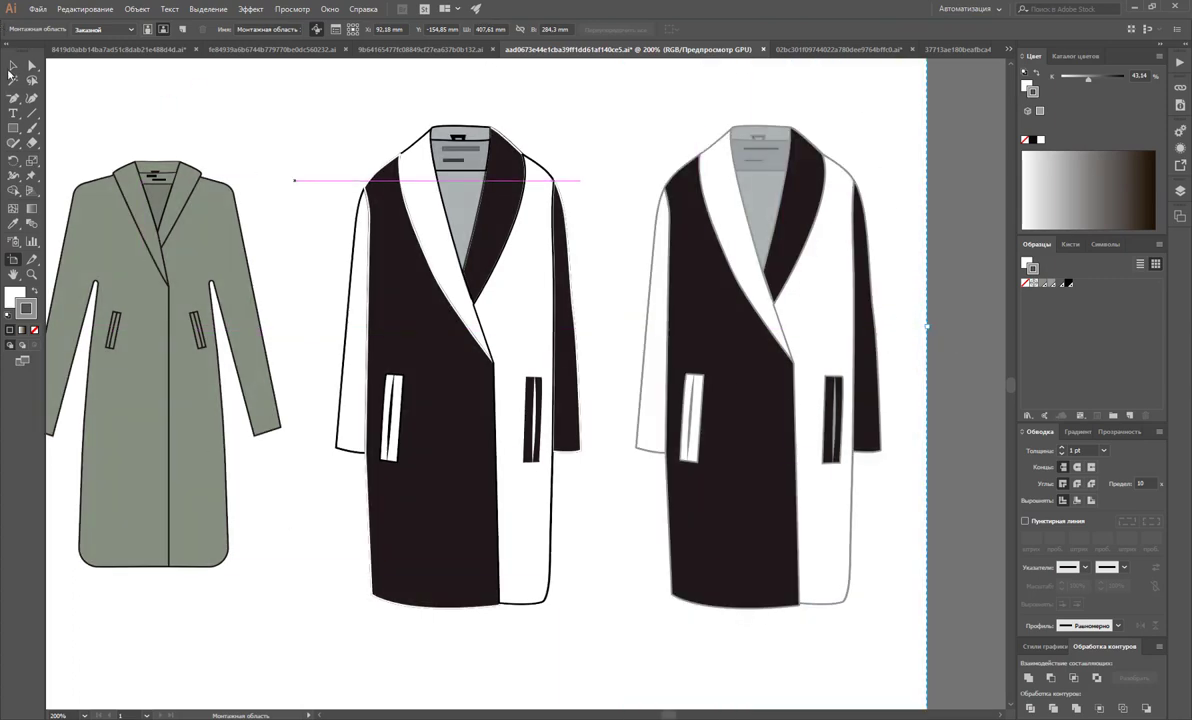
pyautogui.click(12, 66)
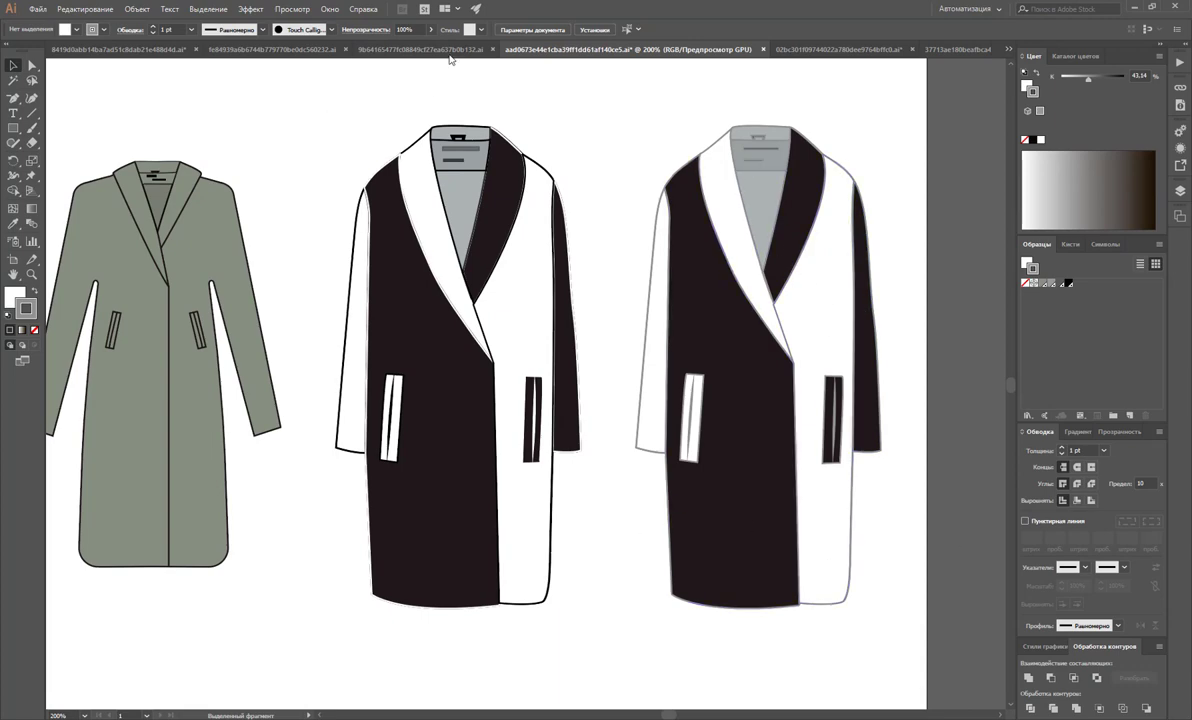
# Switch to the document with the cream T-shirt and examine the enlarged neckline, sleeve and hem outlines
pyautogui.click(420, 50)
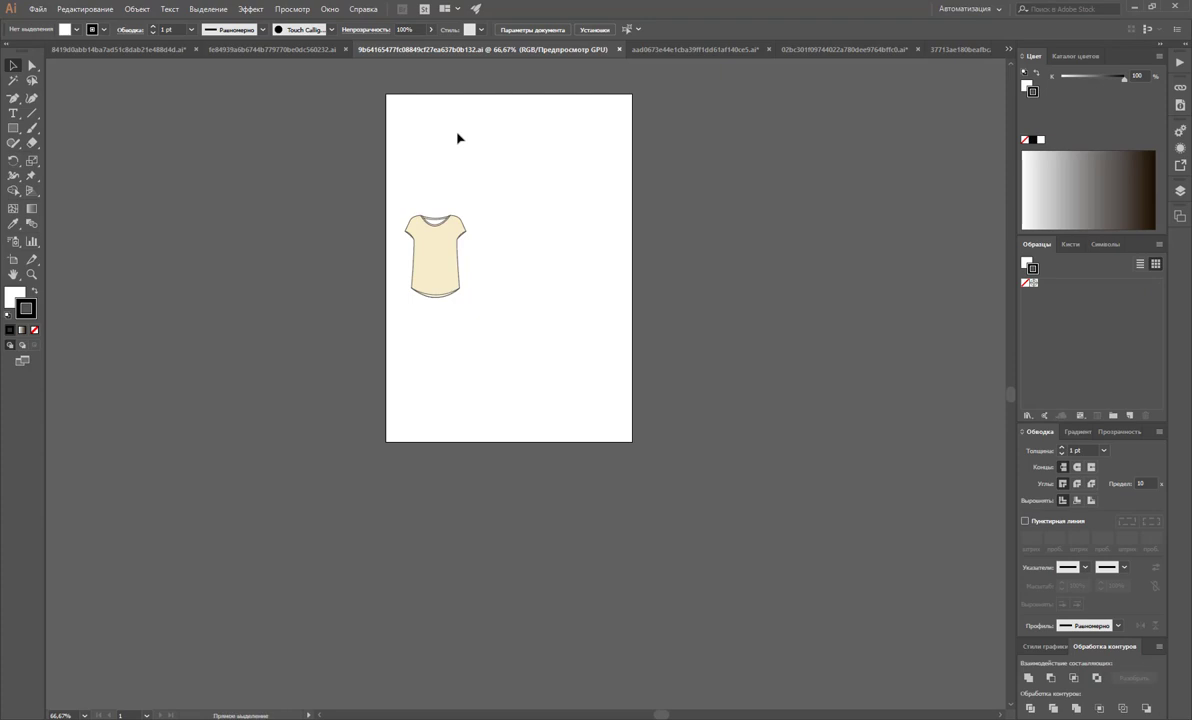
pyautogui.scroll(2, 457, 137)
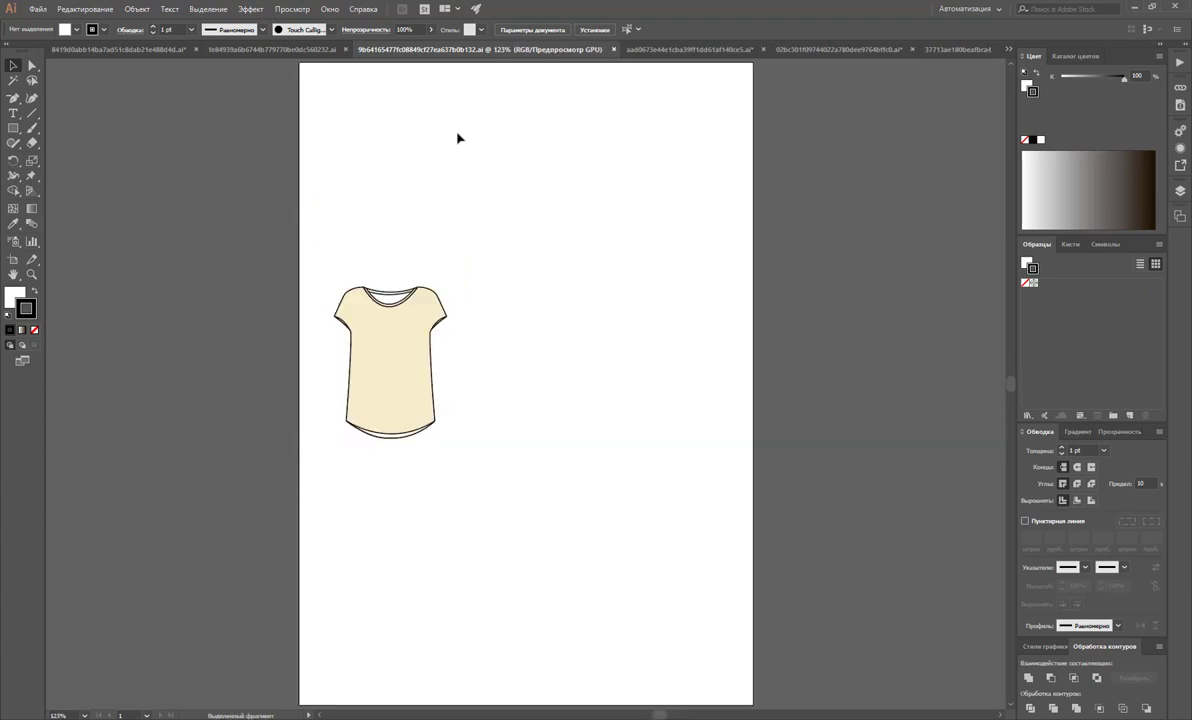
pyautogui.click(31, 242)
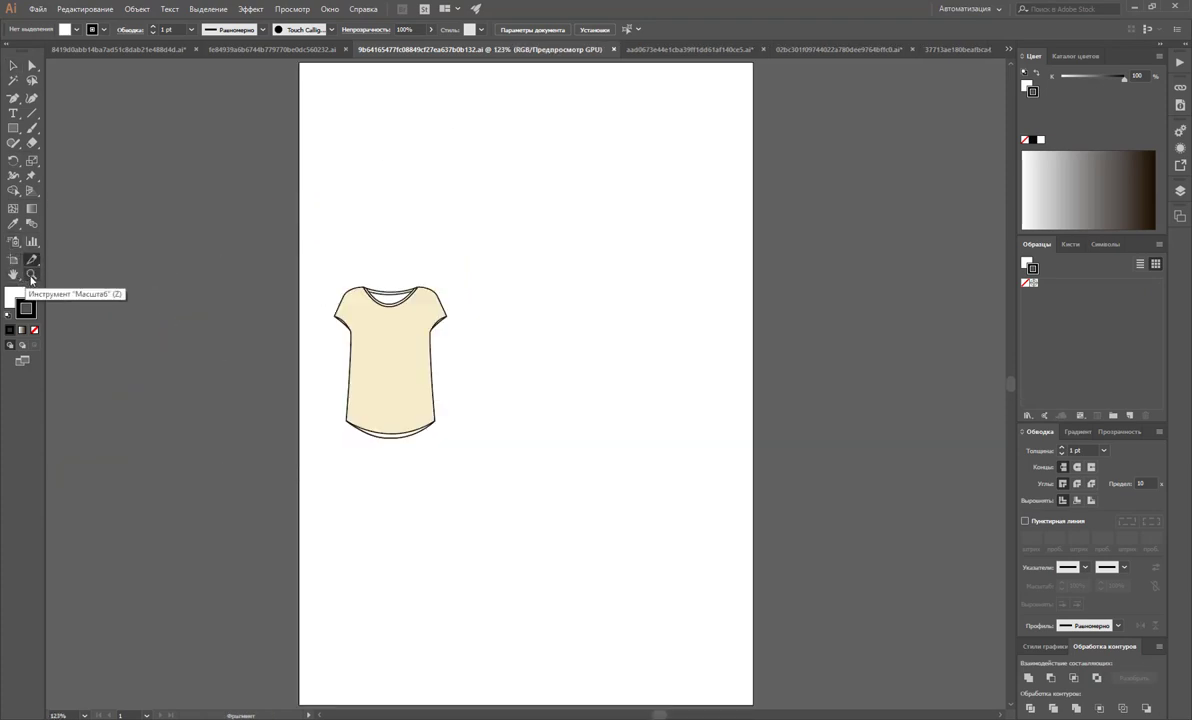
pyautogui.click(31, 273)
pyautogui.click(388, 299)
pyautogui.click(527, 485)
pyautogui.click(462, 289)
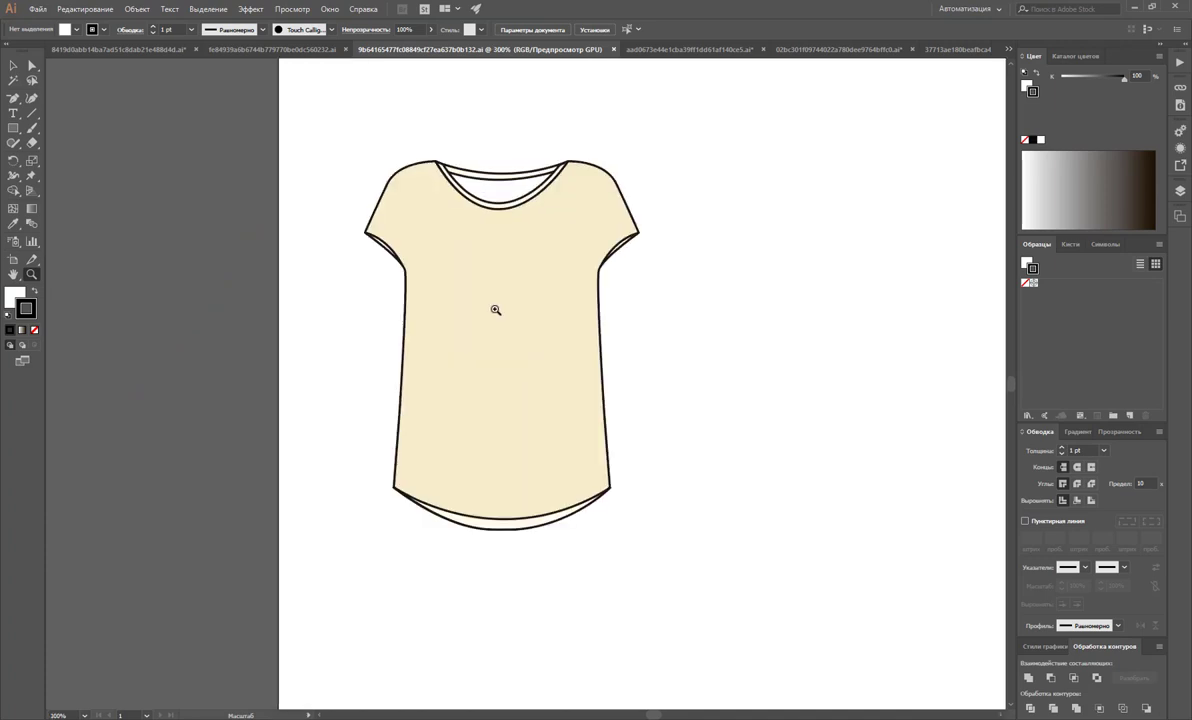
pyautogui.click(521, 322)
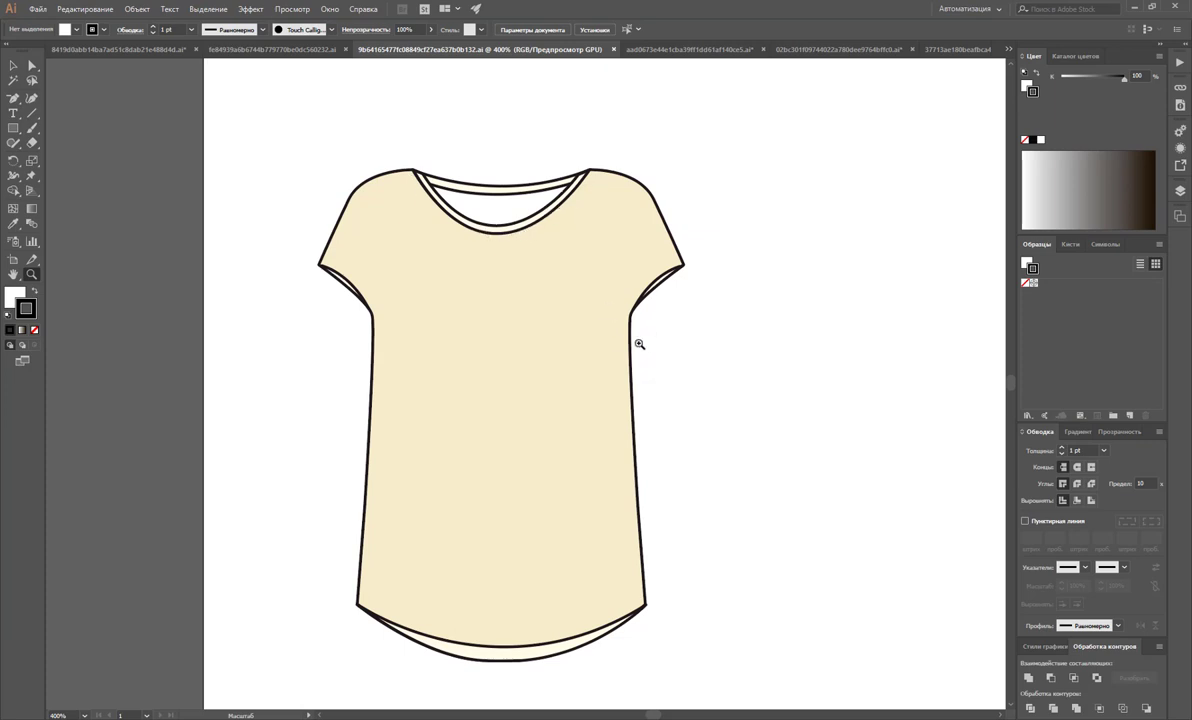
# Switch to the document with the teal wrap dress and move both waist buttons up to the middle of the belt
pyautogui.click(280, 50)
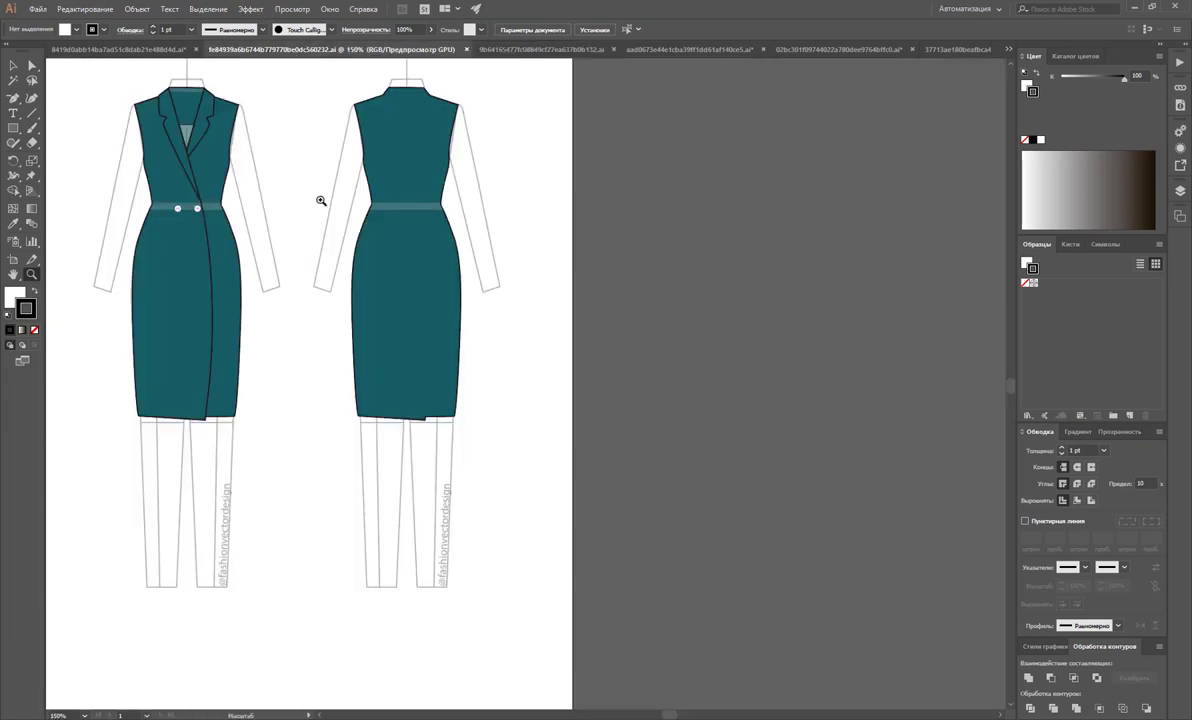
pyautogui.scroll(1, 325, 311)
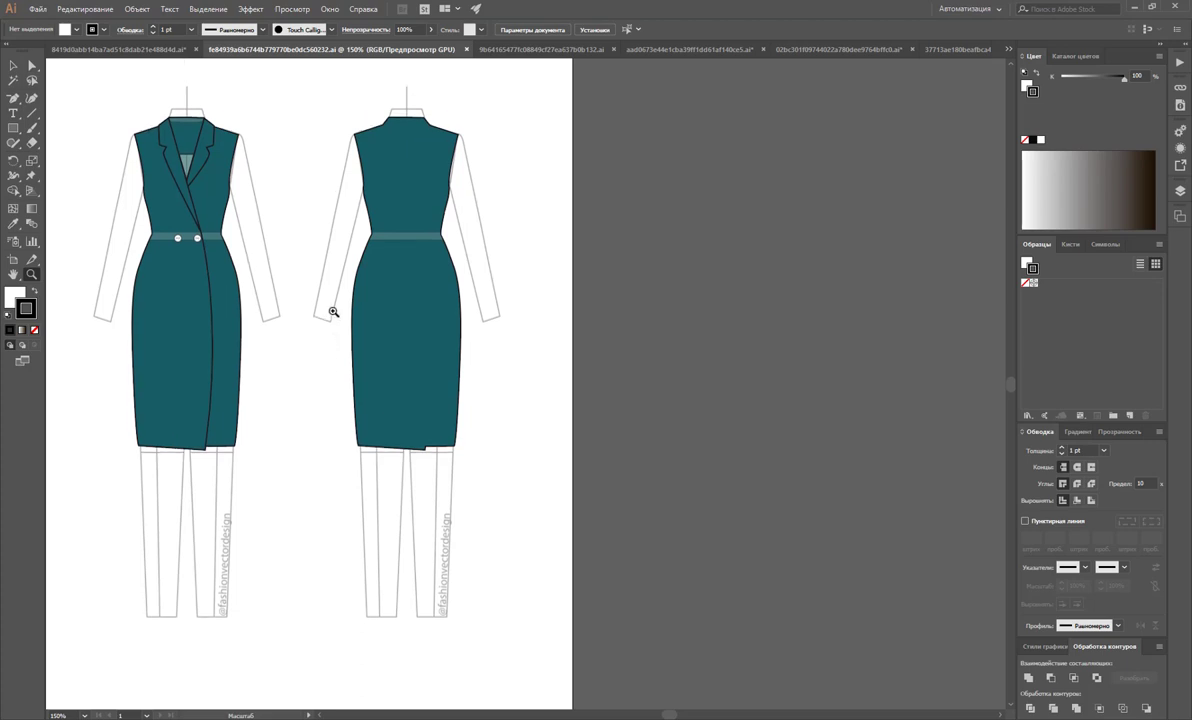
pyautogui.click(315, 305)
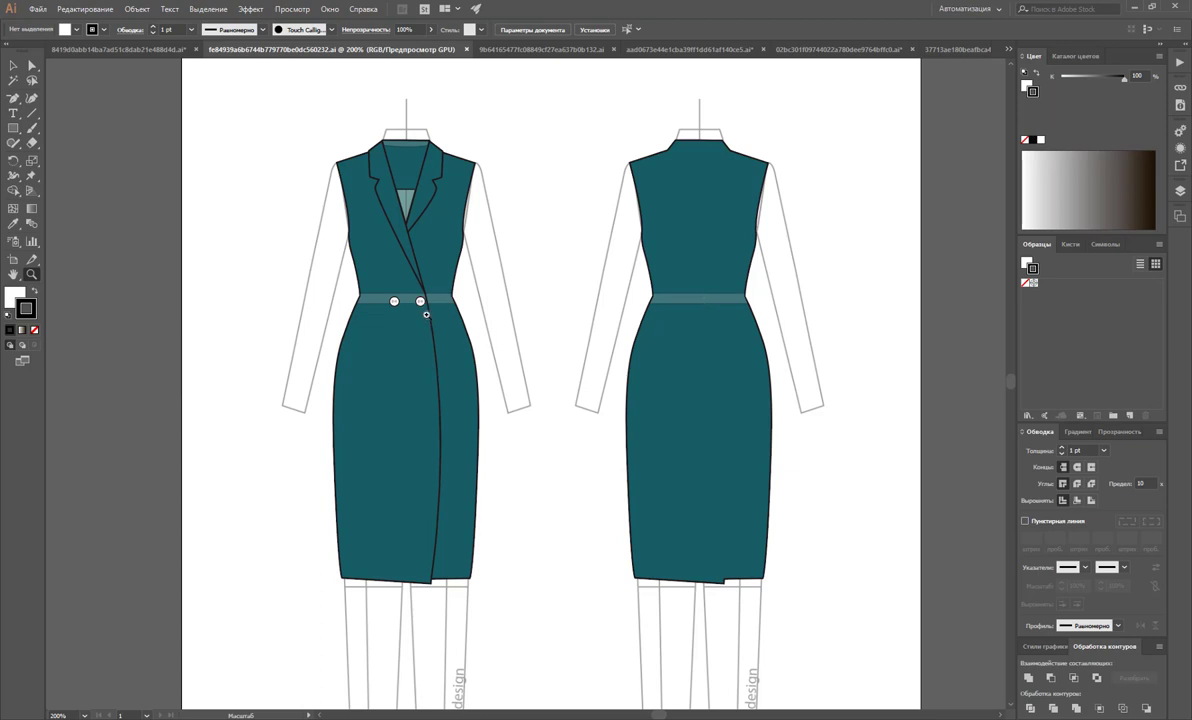
pyautogui.click(426, 314)
pyautogui.click(522, 378)
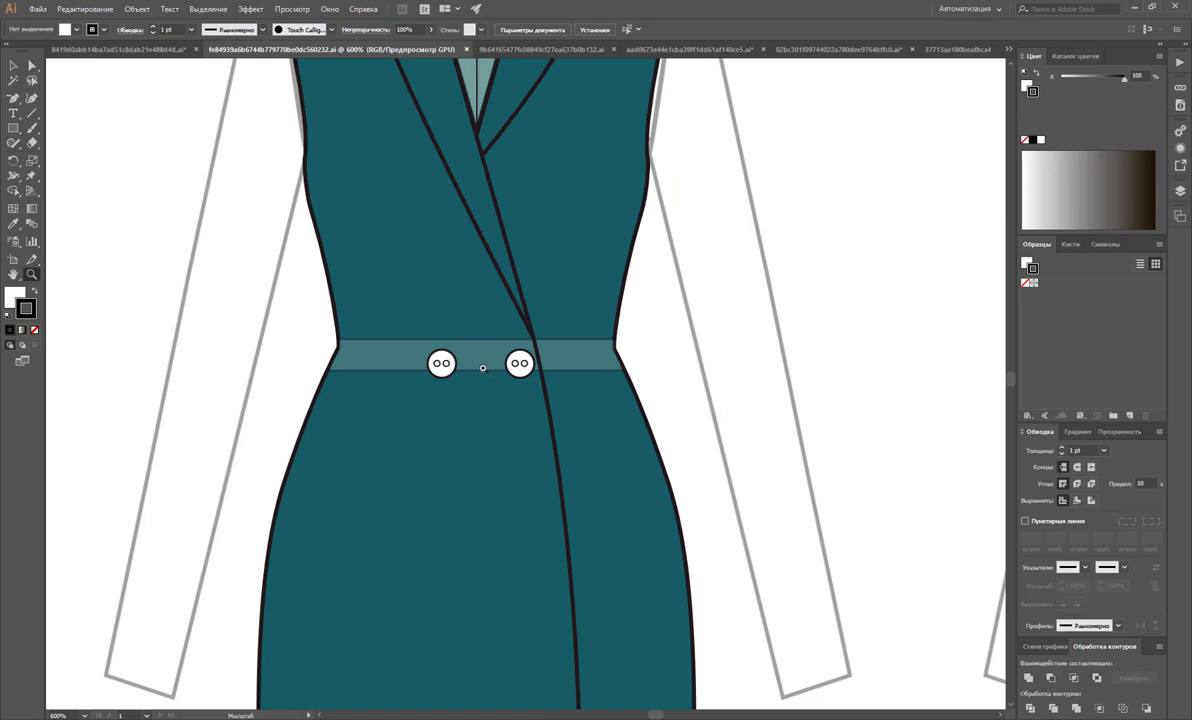
pyautogui.click(13, 65)
pyautogui.click(536, 335)
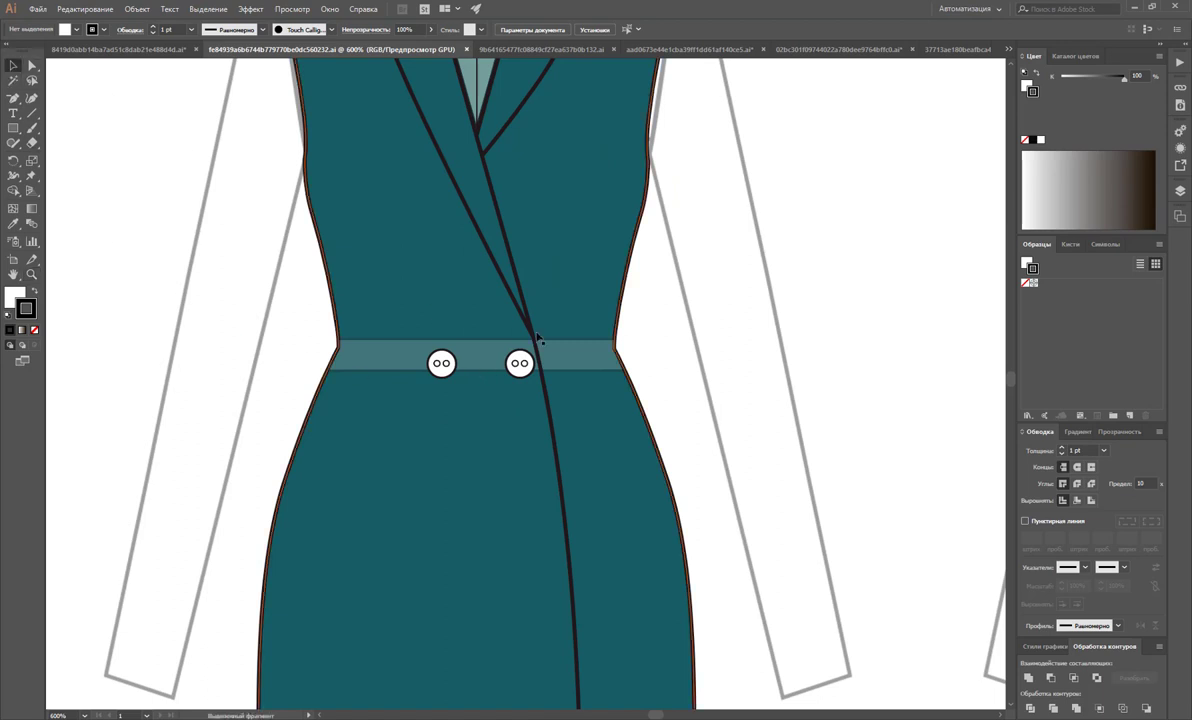
pyautogui.click(519, 363)
pyautogui.keyDown('shift'); pyautogui.click(441, 363); pyautogui.keyUp('shift')
pyautogui.moveTo(447, 376); pyautogui.dragTo(447, 357)
pyautogui.click(660, 365)
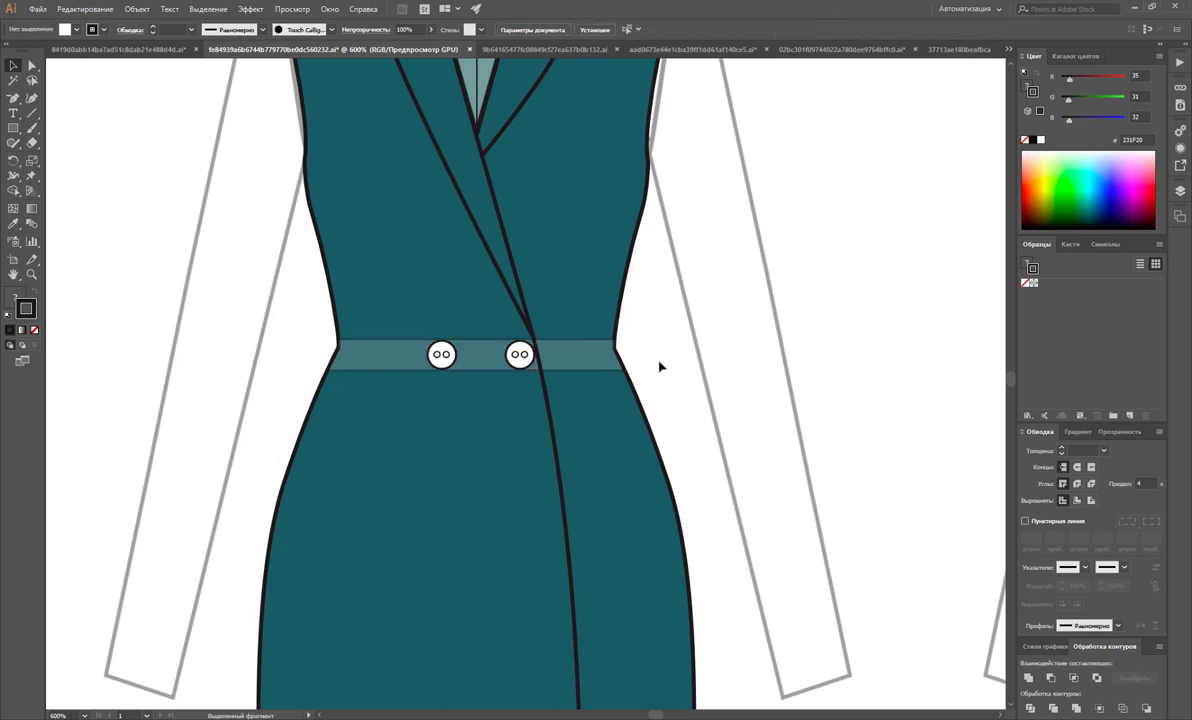
# Straighten the hem of the dress's back view by deleting the extra anchor points where the wrap edge dips
pyautogui.press('z')
pyautogui.keyDown('alt'); pyautogui.click(632, 390); pyautogui.keyUp('alt')
pyautogui.keyDown('alt'); pyautogui.click(633, 399); pyautogui.keyUp('alt')
pyautogui.scroll(-1, 413, 349)
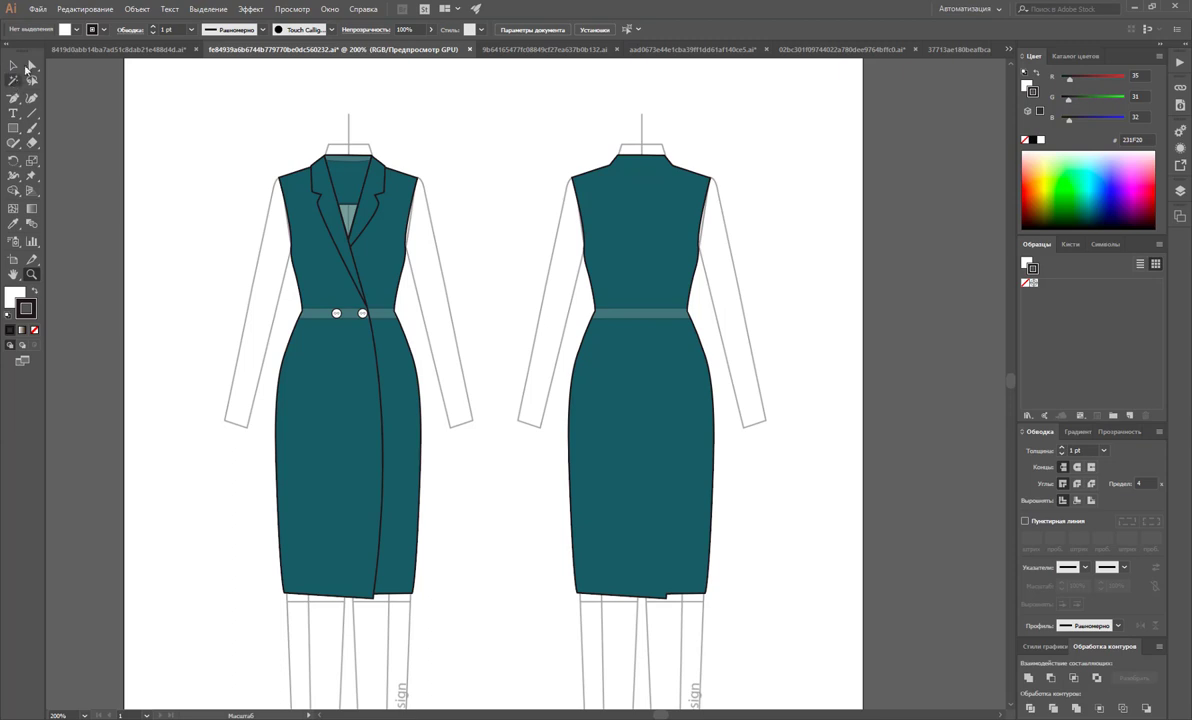
pyautogui.click(31, 65)
pyautogui.click(631, 527)
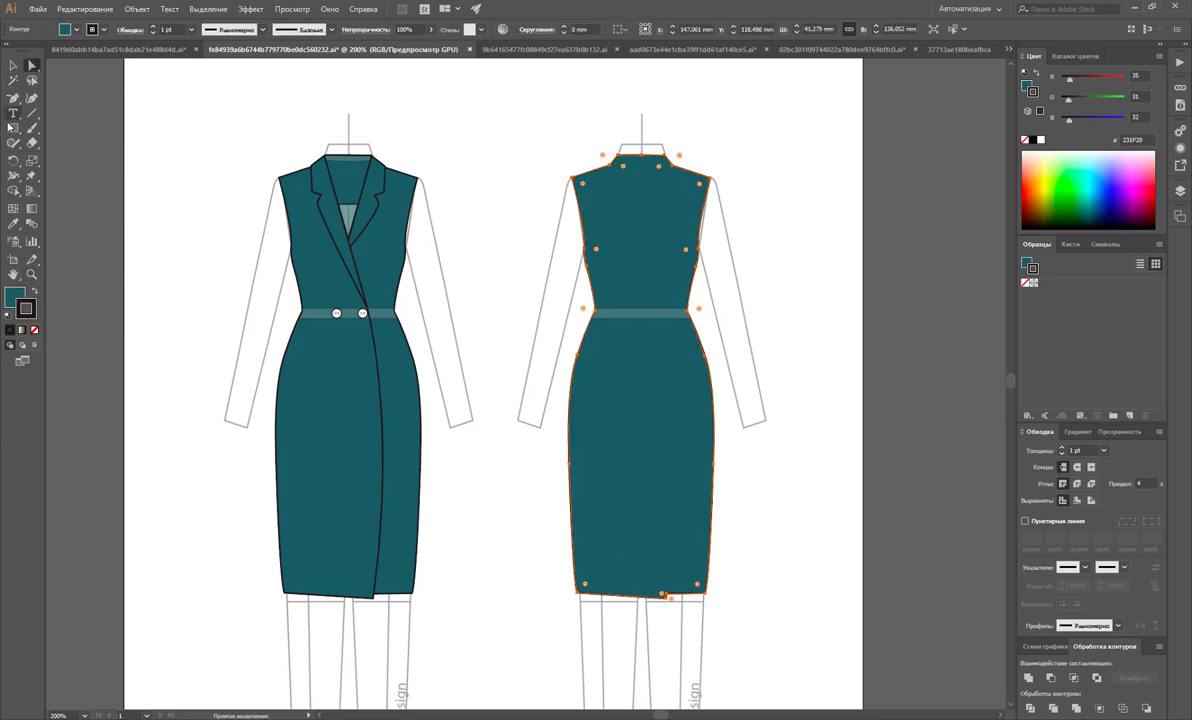
pyautogui.click(31, 97)
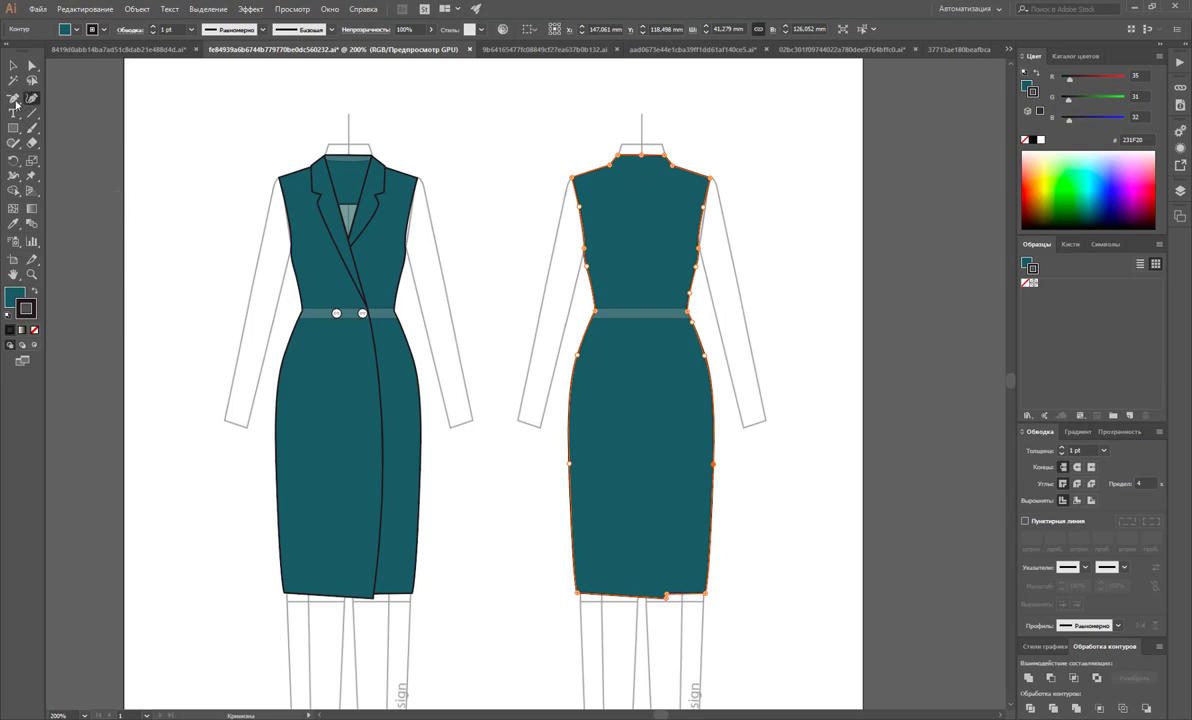
pyautogui.click(15, 99)
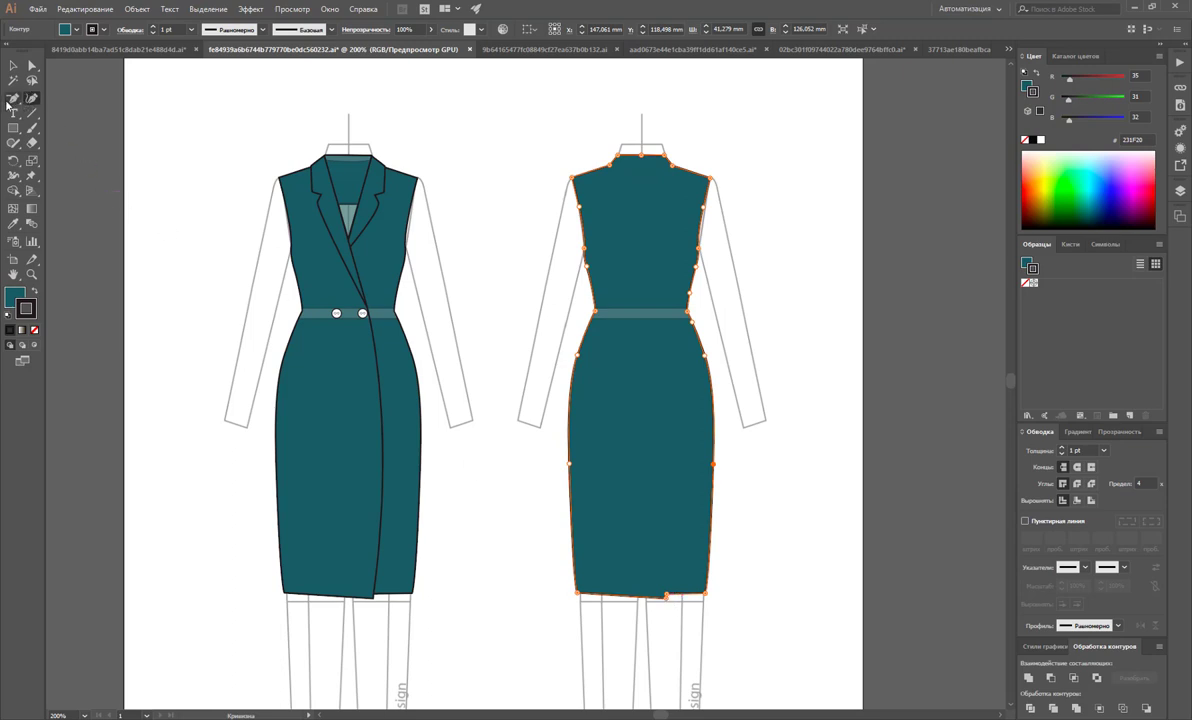
pyautogui.click(667, 598)
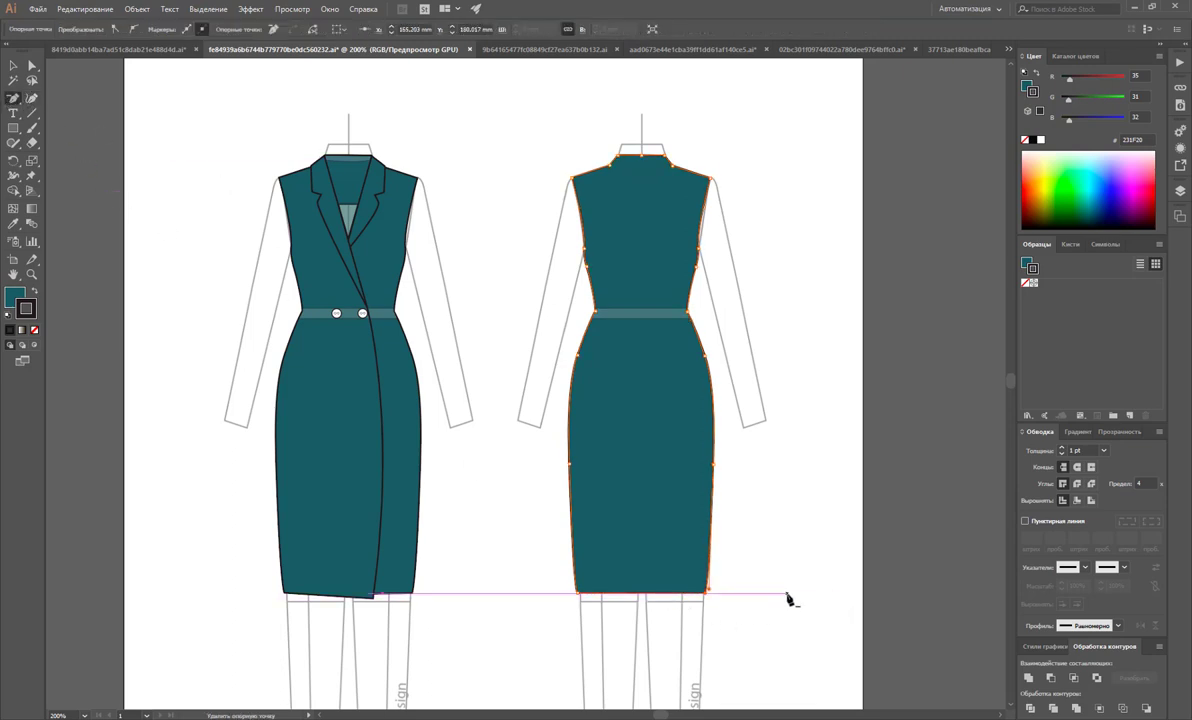
pyautogui.click(13, 65)
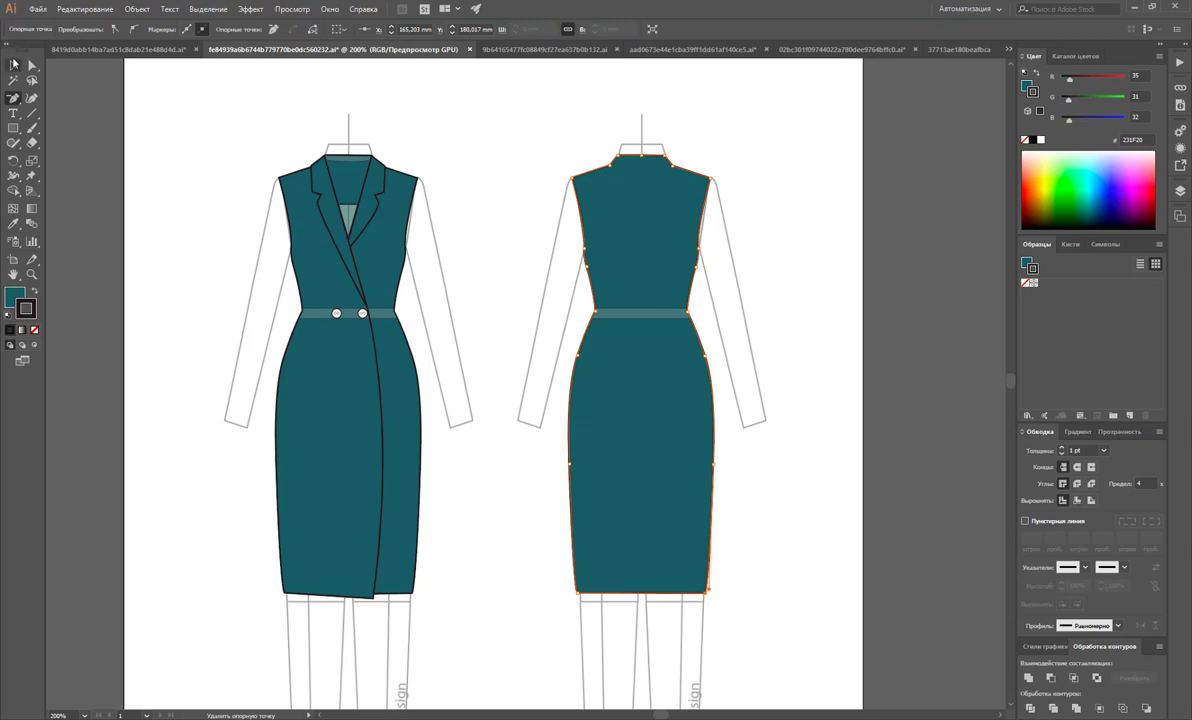
pyautogui.click(419, 92)
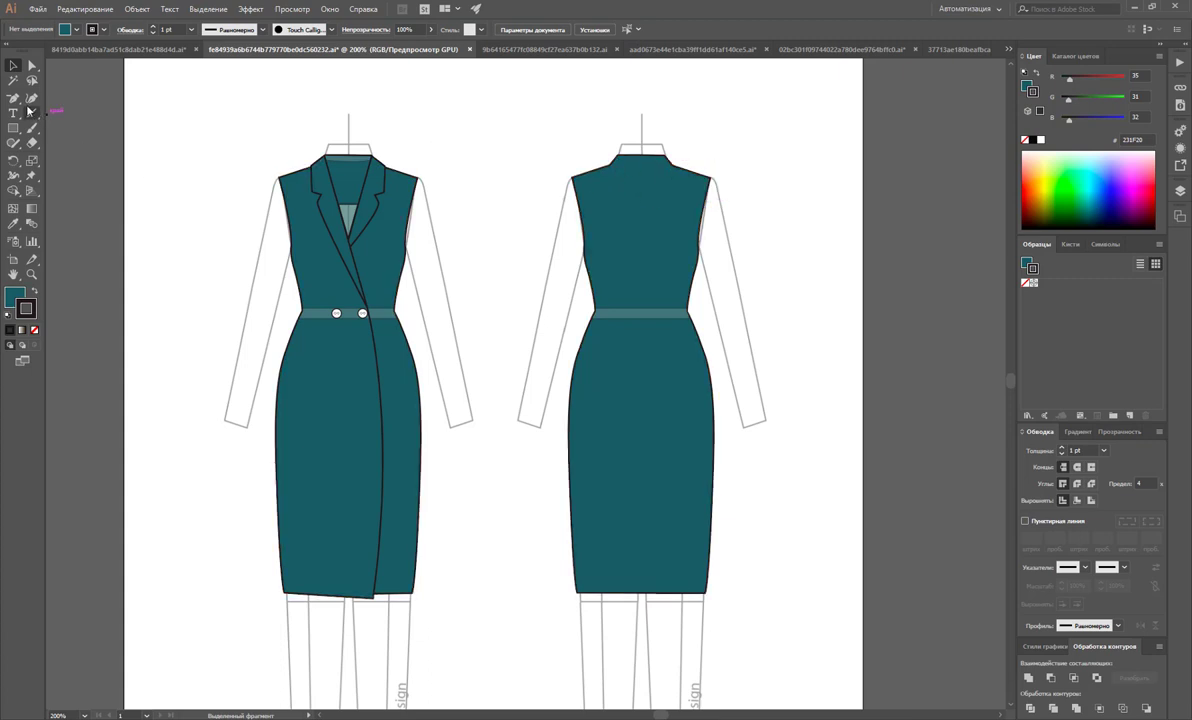
# Draw a closed collar shape with the Pen tool on the back view, following the neckline corners with a curved lower edge
pyautogui.click(31, 273)
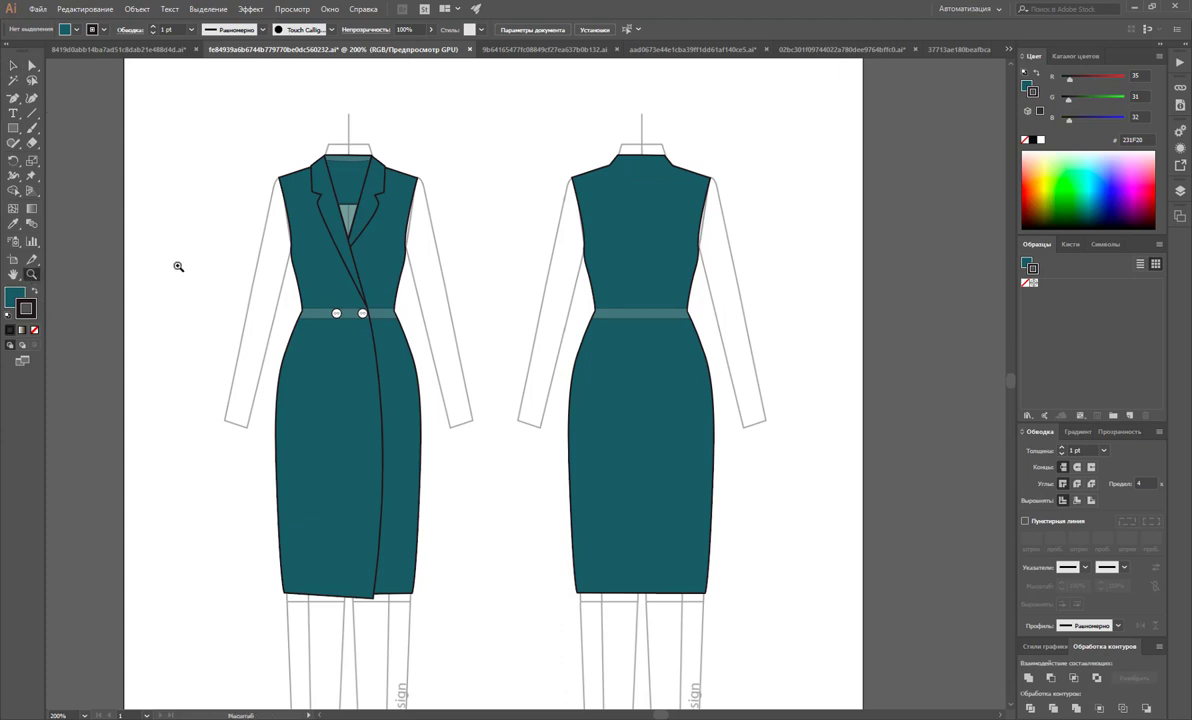
pyautogui.click(643, 222)
pyautogui.click(543, 394)
pyautogui.click(521, 354)
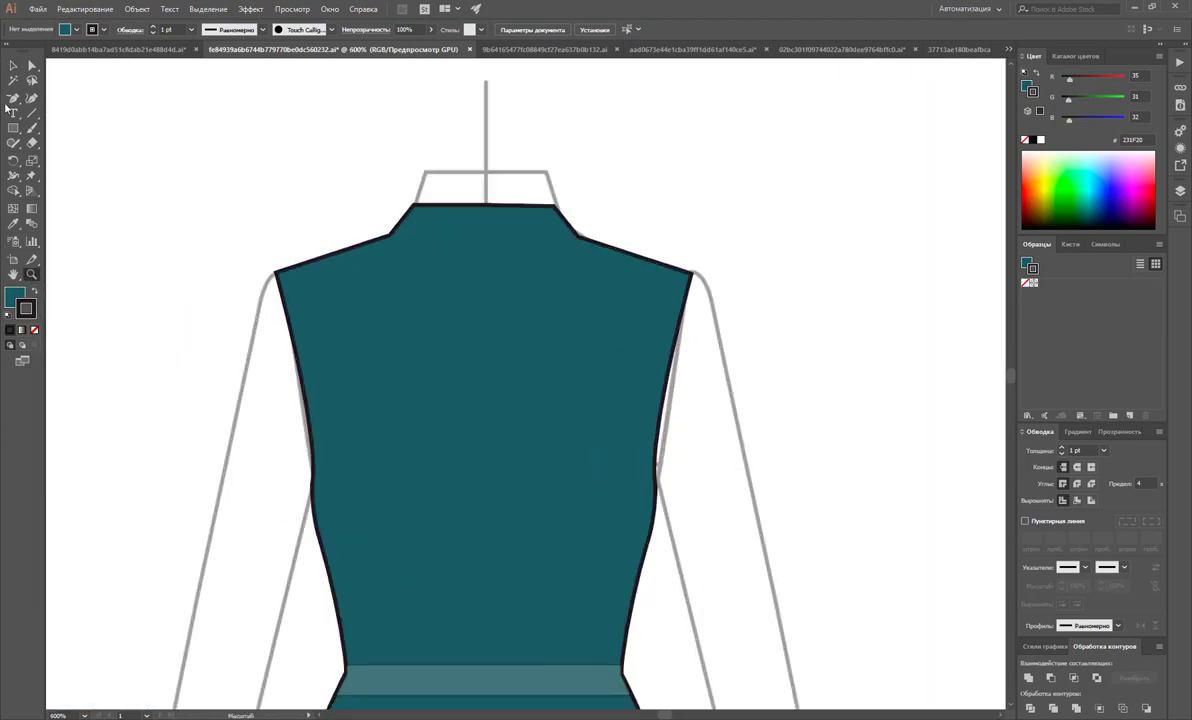
pyautogui.moveTo(13, 98); pyautogui.dragTo(59, 103)
pyautogui.click(390, 236)
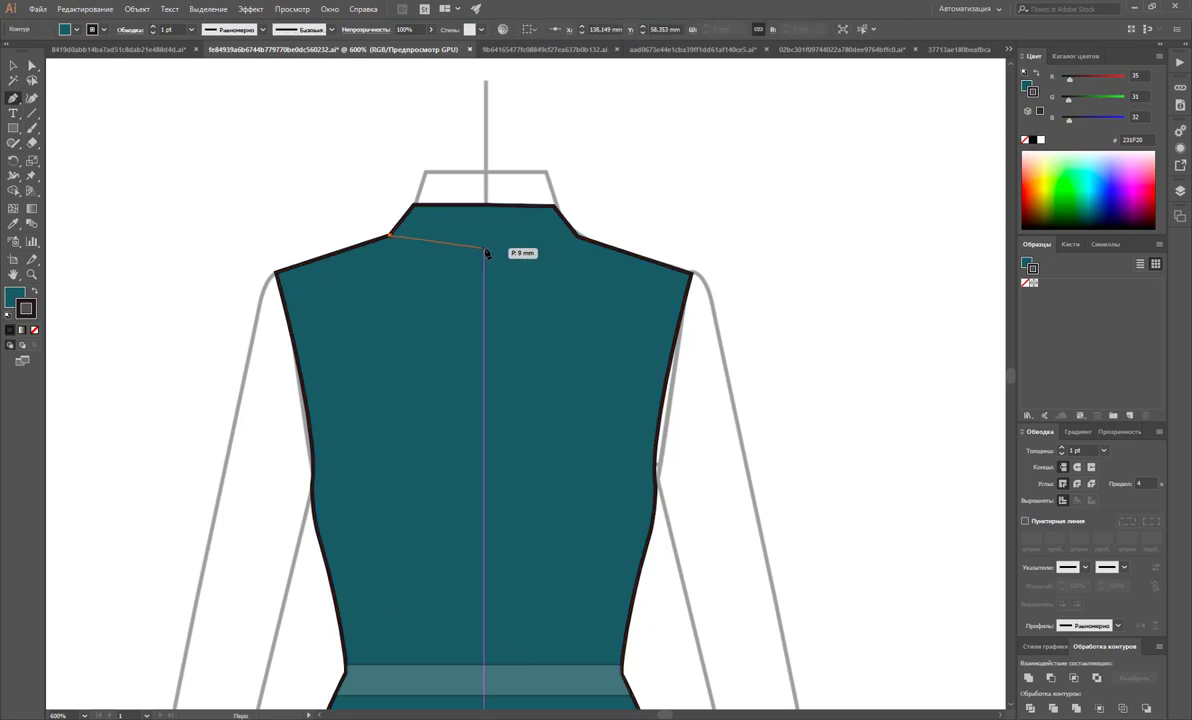
pyautogui.moveTo(484, 247); pyautogui.dragTo(568, 247)
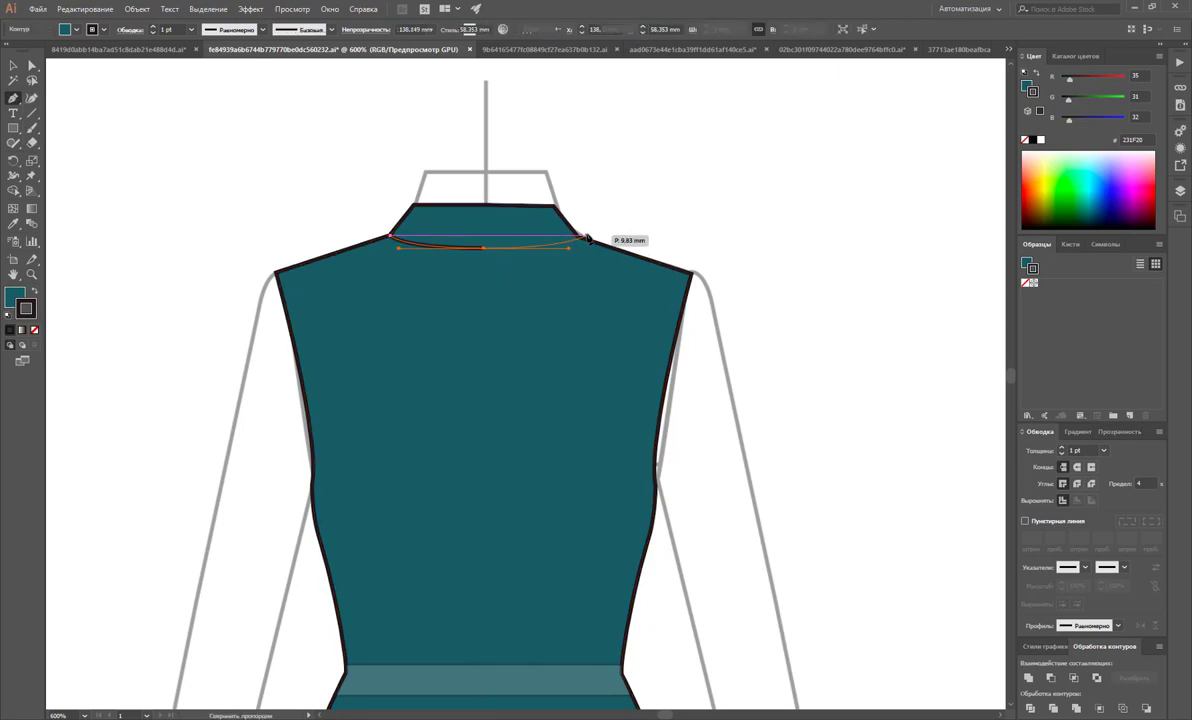
pyautogui.click(578, 236)
pyautogui.click(578, 236)
pyautogui.click(556, 205)
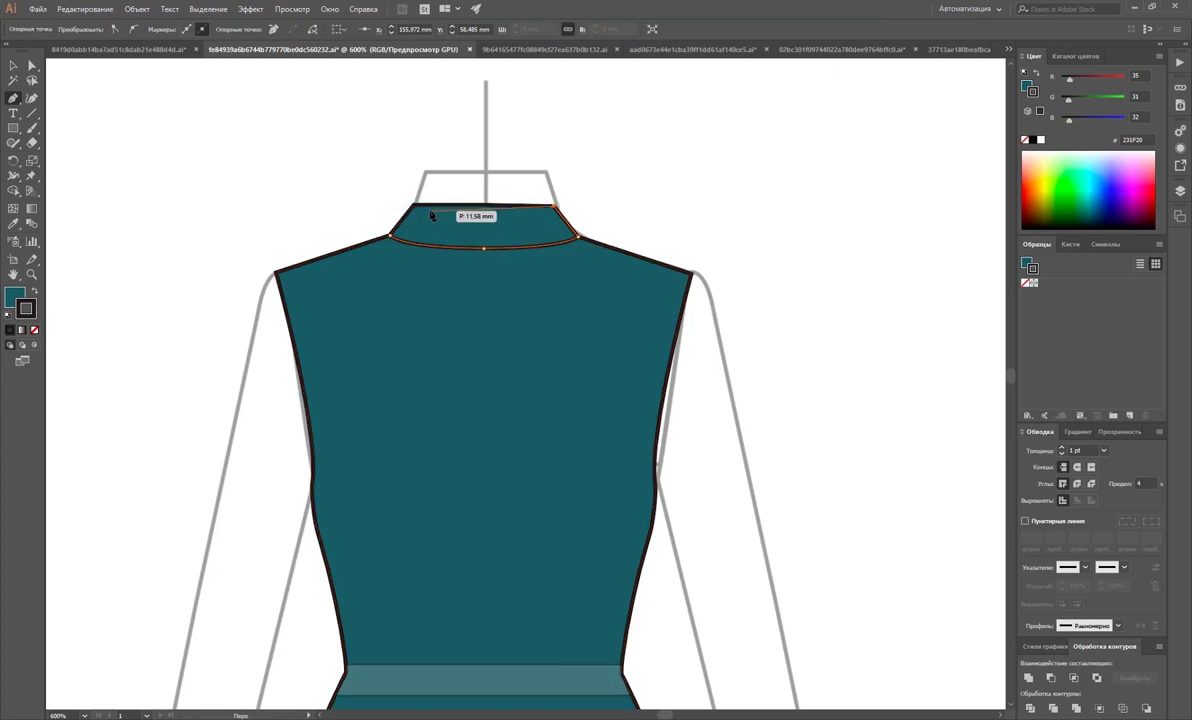
pyautogui.click(415, 206)
pyautogui.click(390, 236)
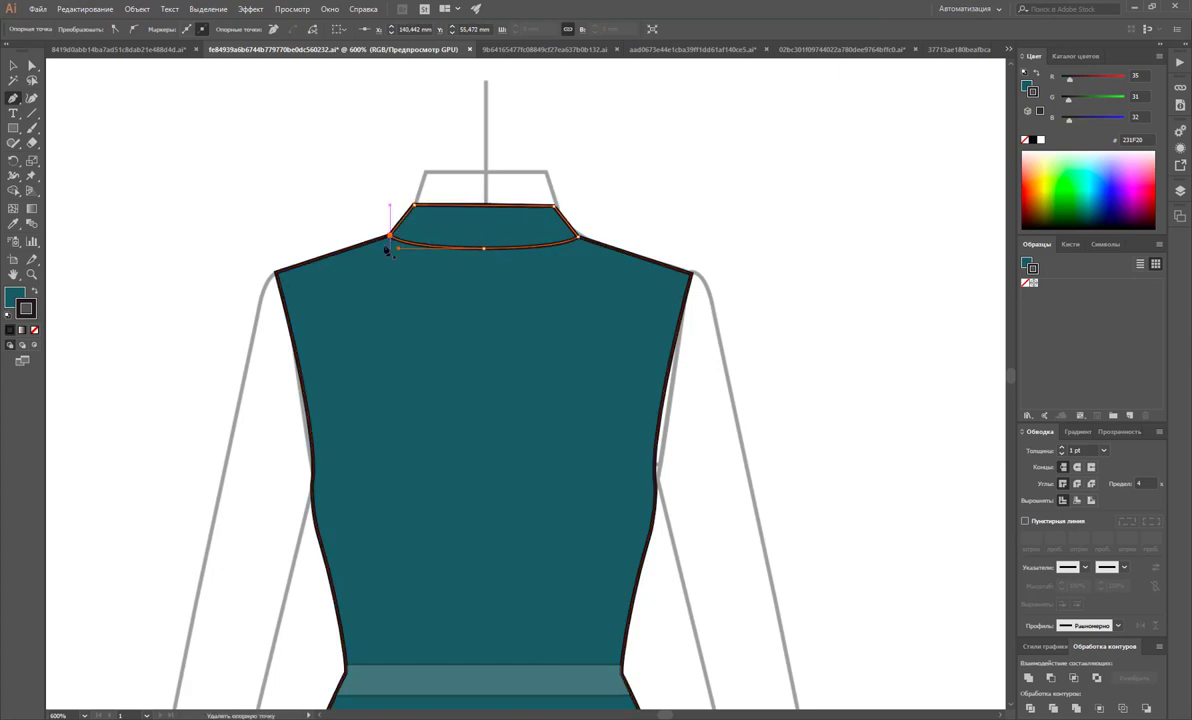
pyautogui.press('v')
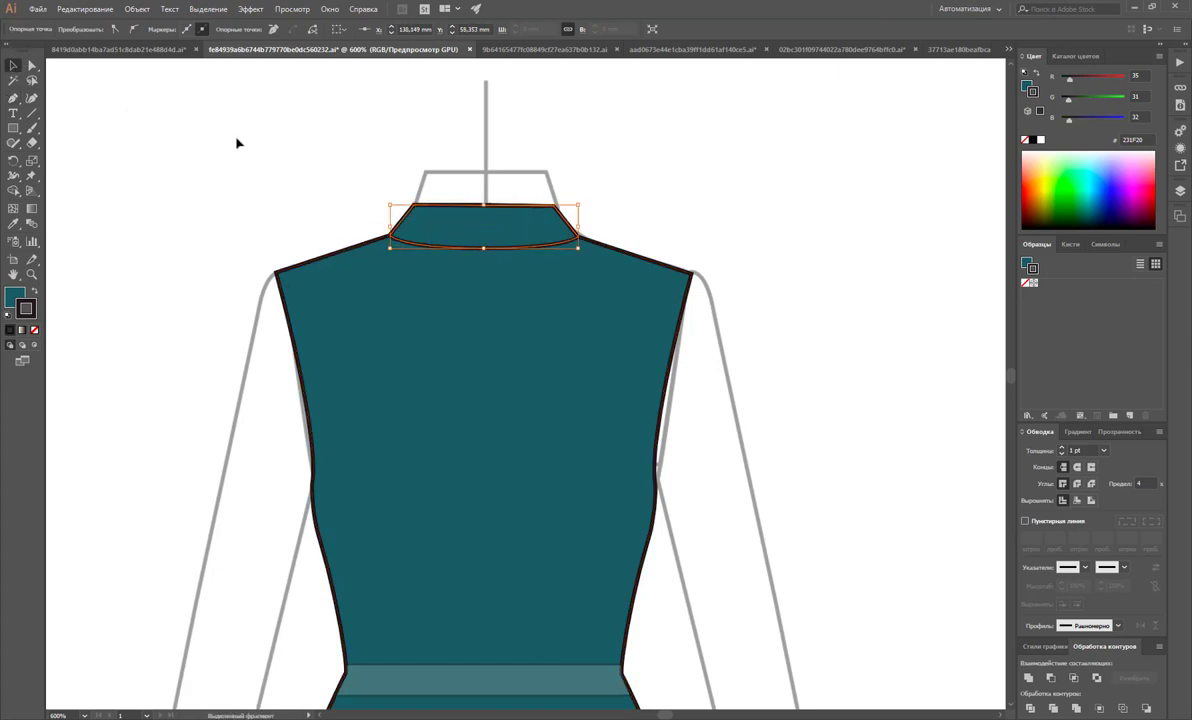
pyautogui.click(237, 141)
# Draw a vertical center seam line about 120 mm long on the back view, from the collar's lower edge to the hem
pyautogui.scroll(-2, 540, 287)
pyautogui.press('z')
pyautogui.keyDown('alt'); pyautogui.click(516, 428); pyautogui.keyUp('alt')
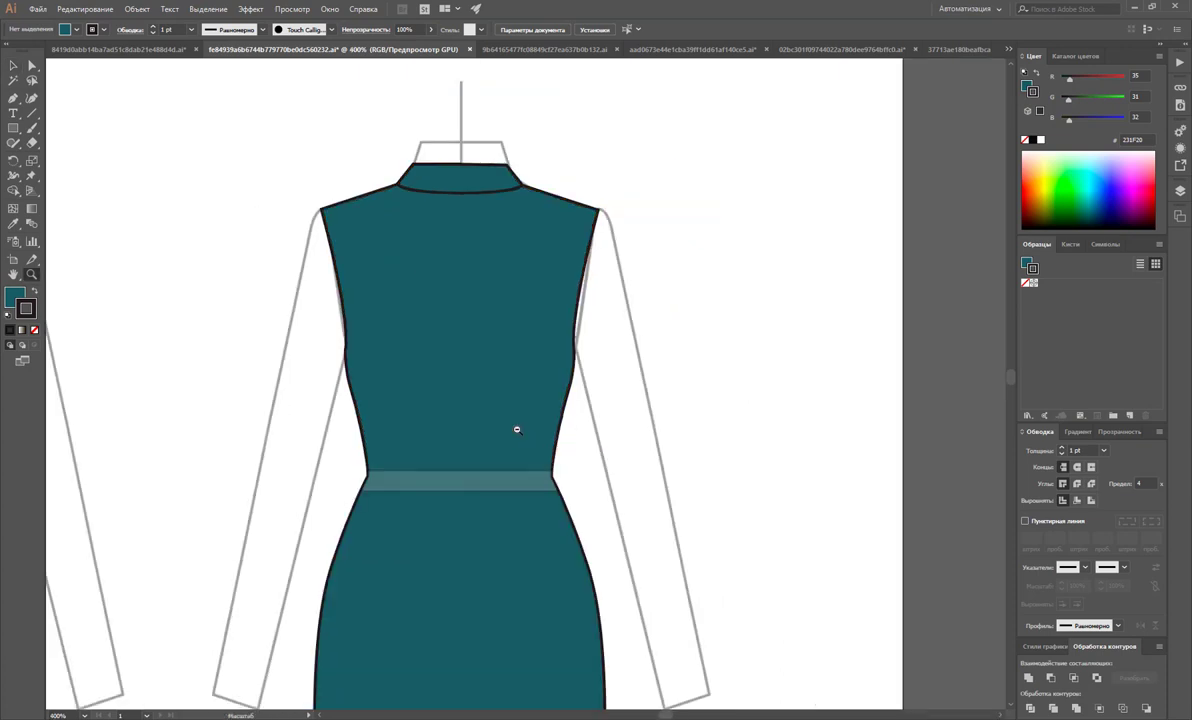
pyautogui.keyDown('alt'); pyautogui.click(548, 403); pyautogui.keyUp('alt')
pyautogui.scroll(-3, 548, 403)
pyautogui.keyDown('alt'); pyautogui.click(512, 368); pyautogui.keyUp('alt')
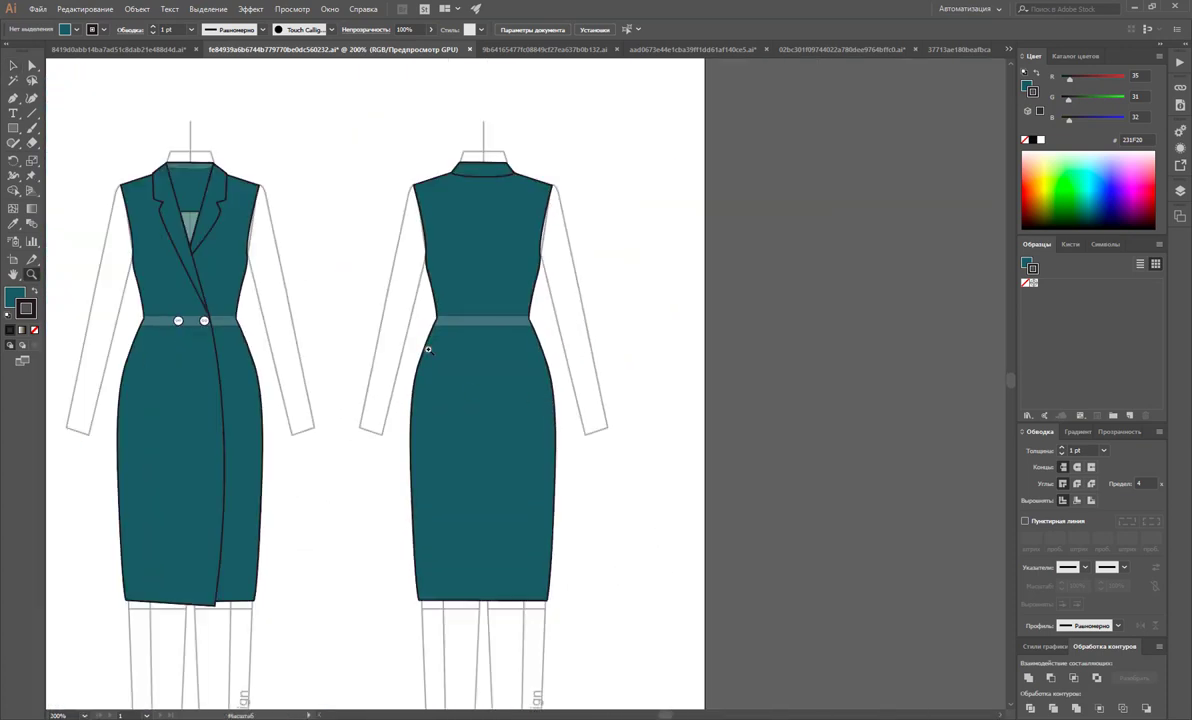
pyautogui.click(31, 113)
pyautogui.moveTo(483, 175); pyautogui.dragTo(540, 600)
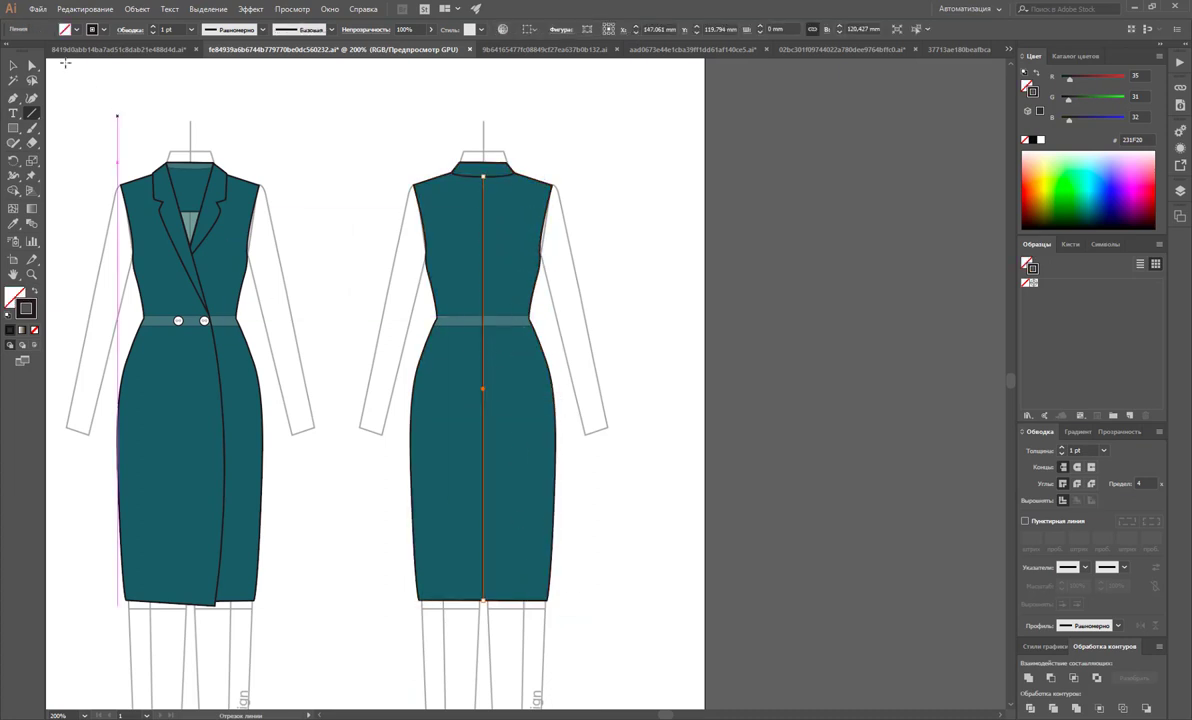
pyautogui.click(13, 65)
pyautogui.click(590, 223)
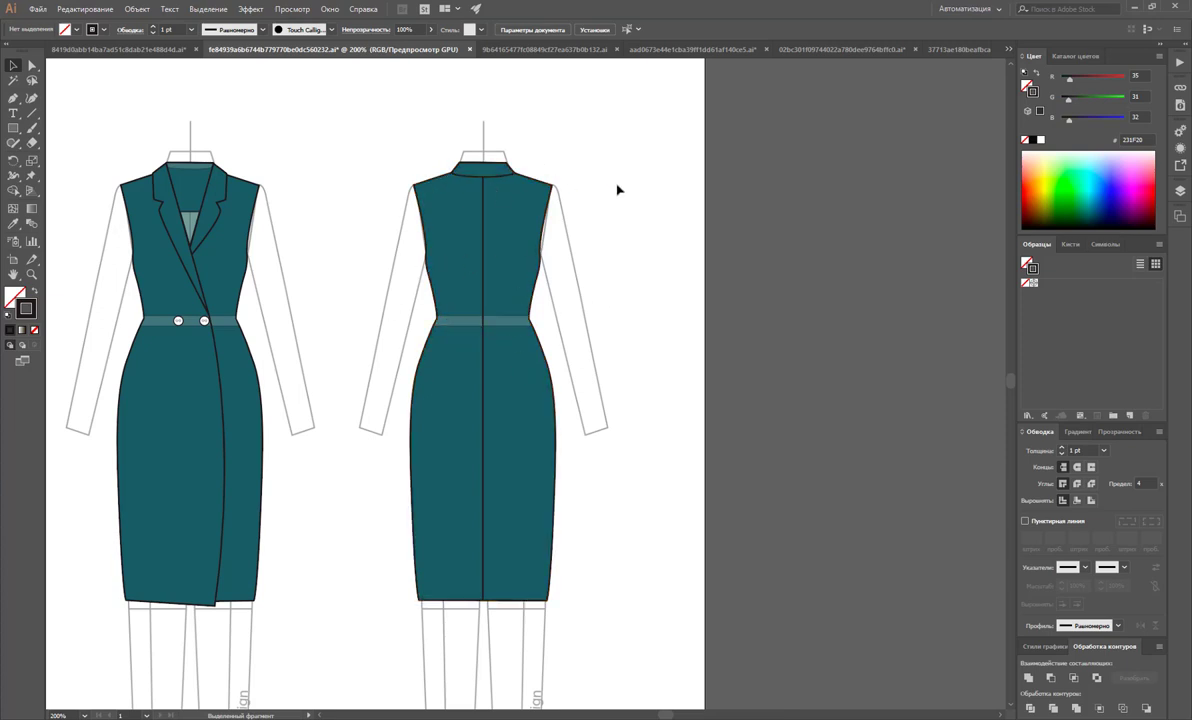
# Deepen the light neckband inside the dress's front neckline by moving its two lower corner points down along the lapel edges
pyautogui.click(31, 274)
pyautogui.click(200, 180)
pyautogui.click(520, 380)
pyautogui.click(491, 363)
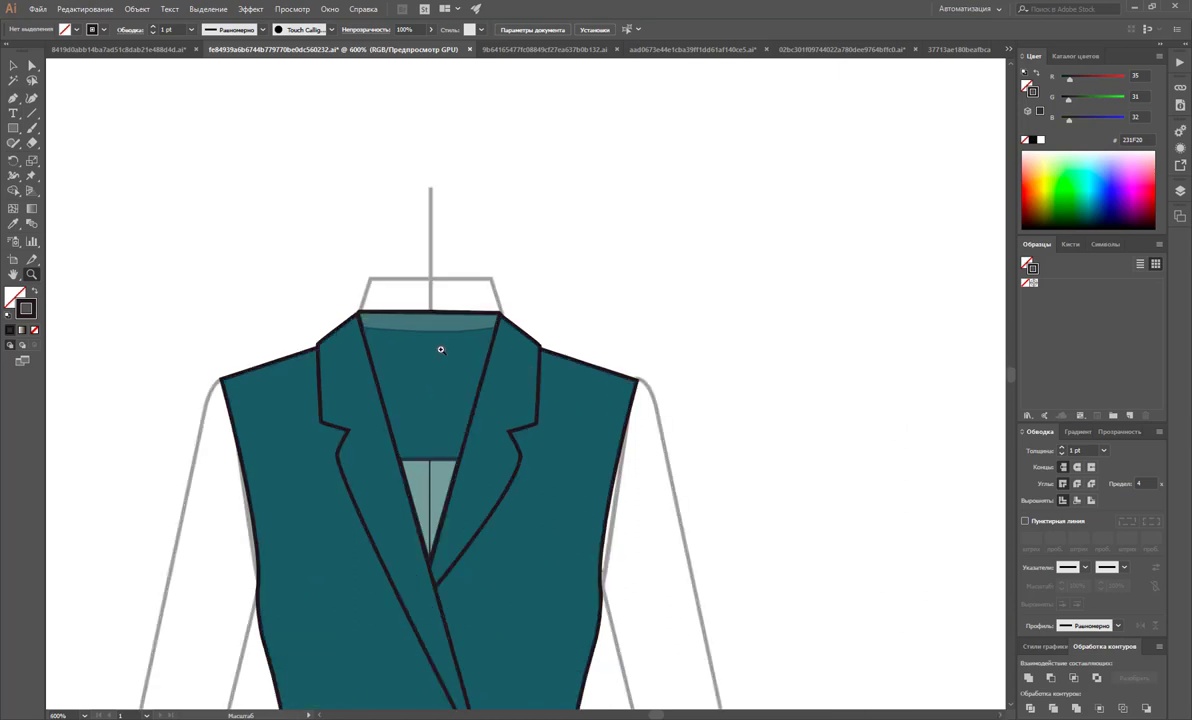
pyautogui.click(441, 349)
pyautogui.scroll(-2, 607, 213)
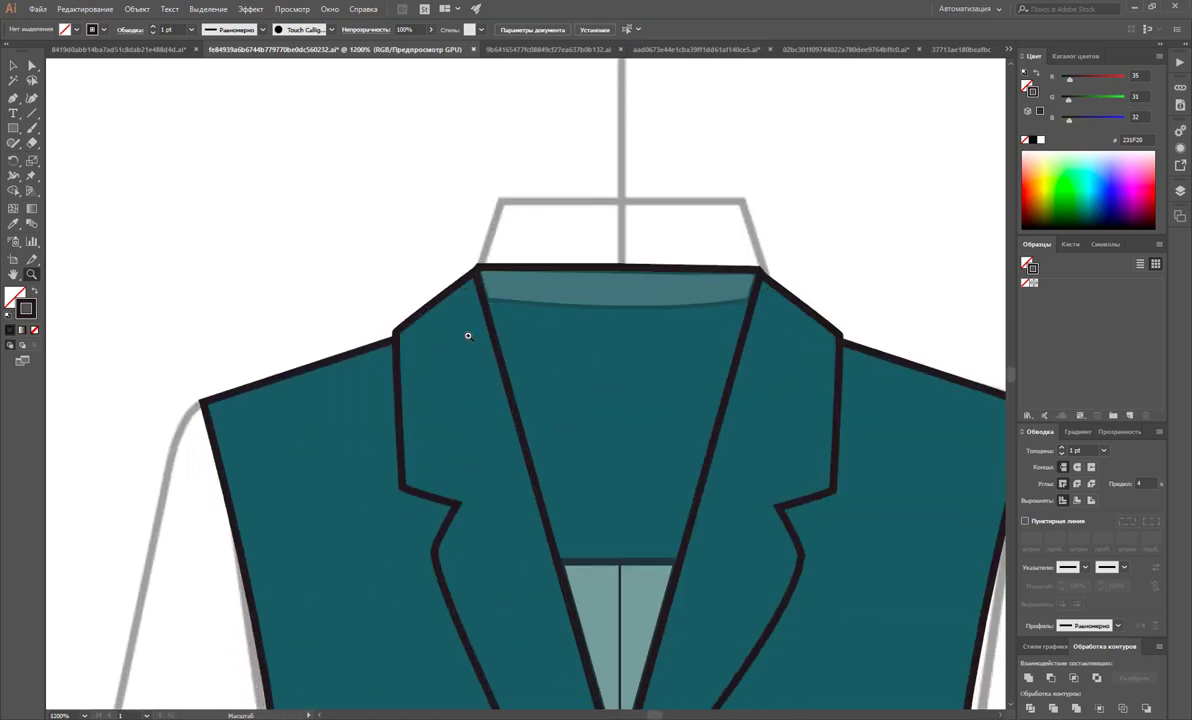
pyautogui.click(31, 65)
pyautogui.click(700, 286)
pyautogui.moveTo(762, 298); pyautogui.dragTo(750, 319)
pyautogui.moveTo(489, 299); pyautogui.dragTo(487, 271)
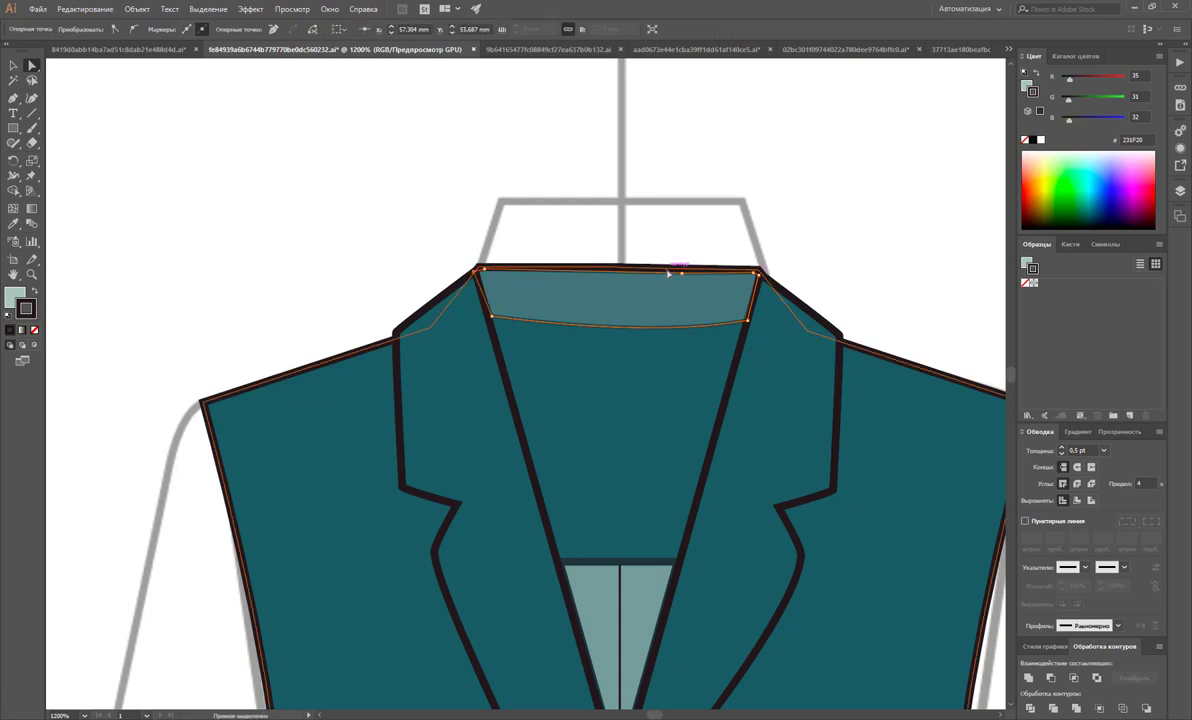
pyautogui.click(790, 247)
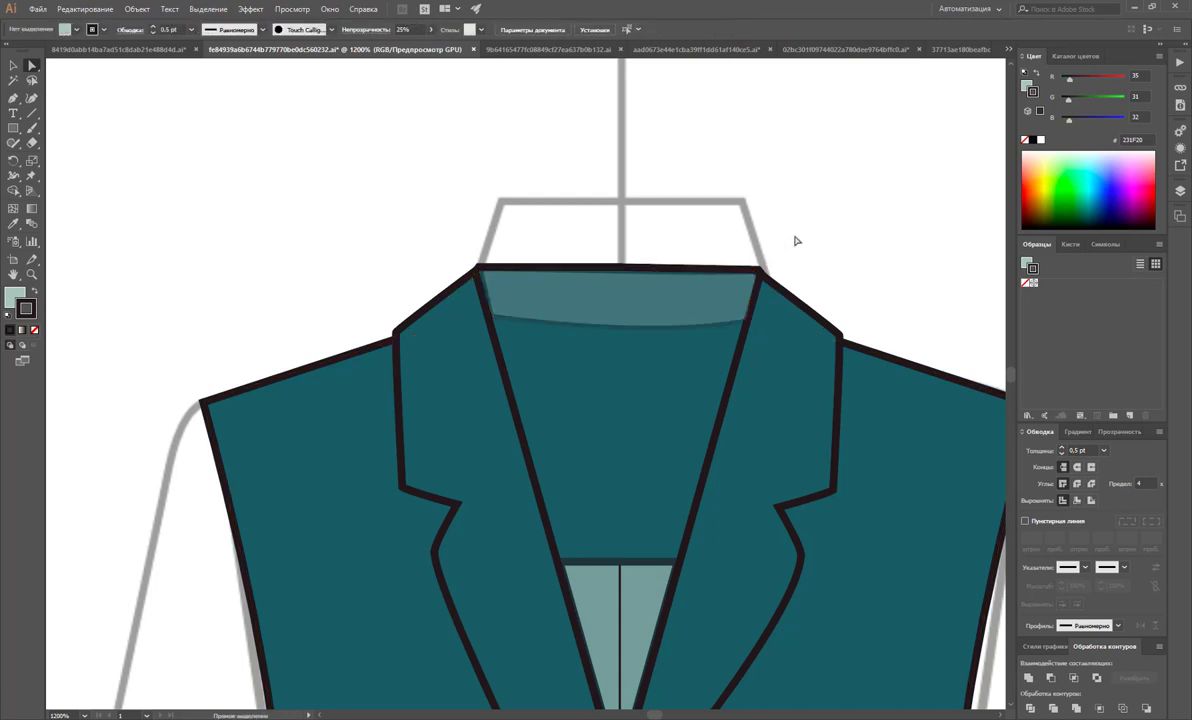
# Fine-tune the neckband's lower-left corner point so it sits slightly lower against the lapel edge
pyautogui.scroll(-3, 796, 240)
pyautogui.click(530, 238)
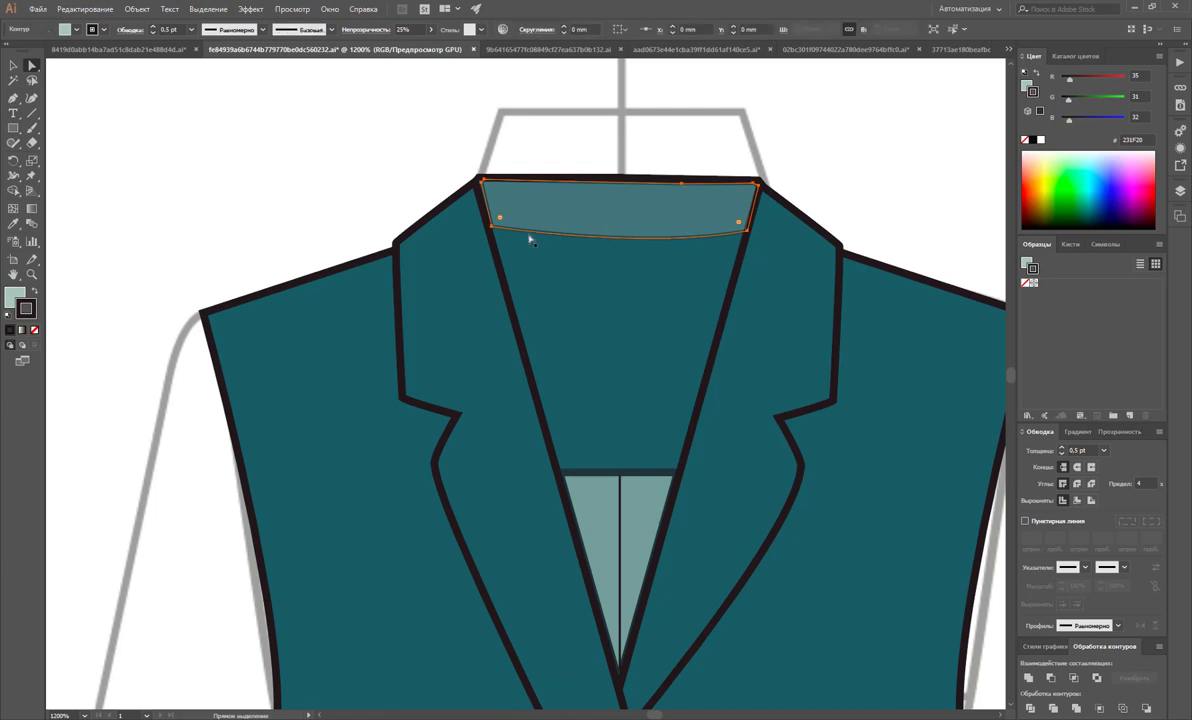
pyautogui.moveTo(492, 228); pyautogui.dragTo(491, 234)
pyautogui.click(882, 189)
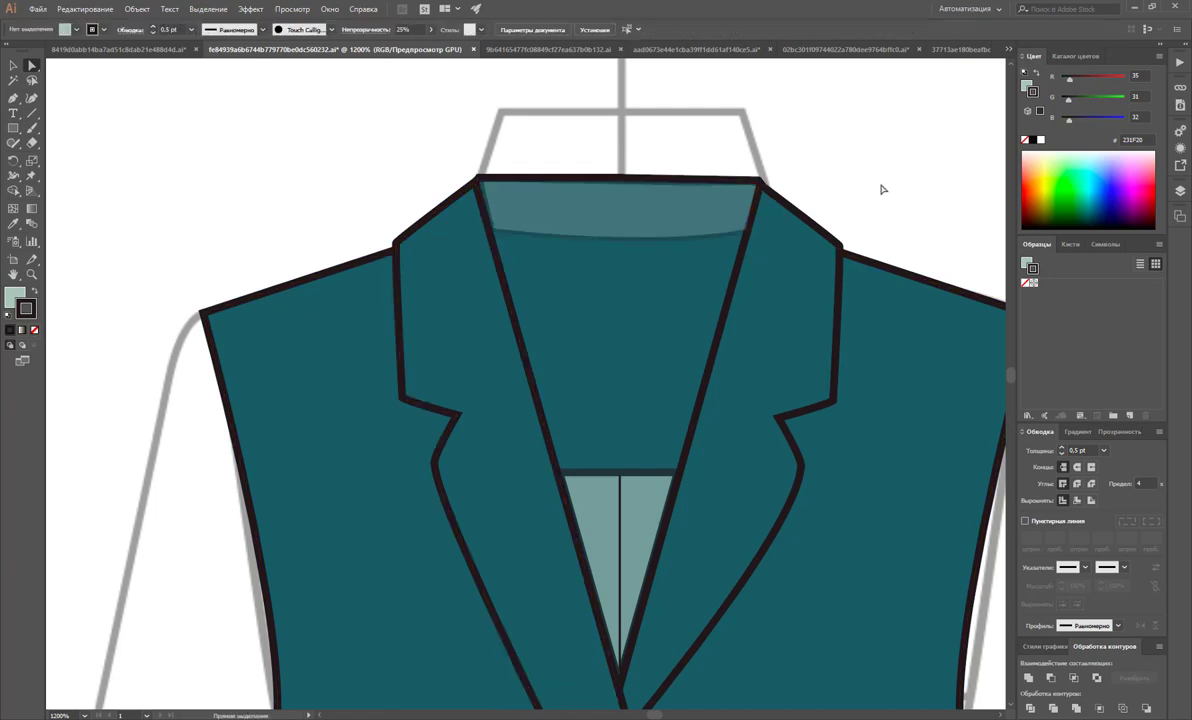
# Examine the full front and back views of the teal dress side by side, from the collars to the hems
pyautogui.press('z')
pyautogui.hotkey('ctrl', '-')
pyautogui.hotkey('ctrl', '-')
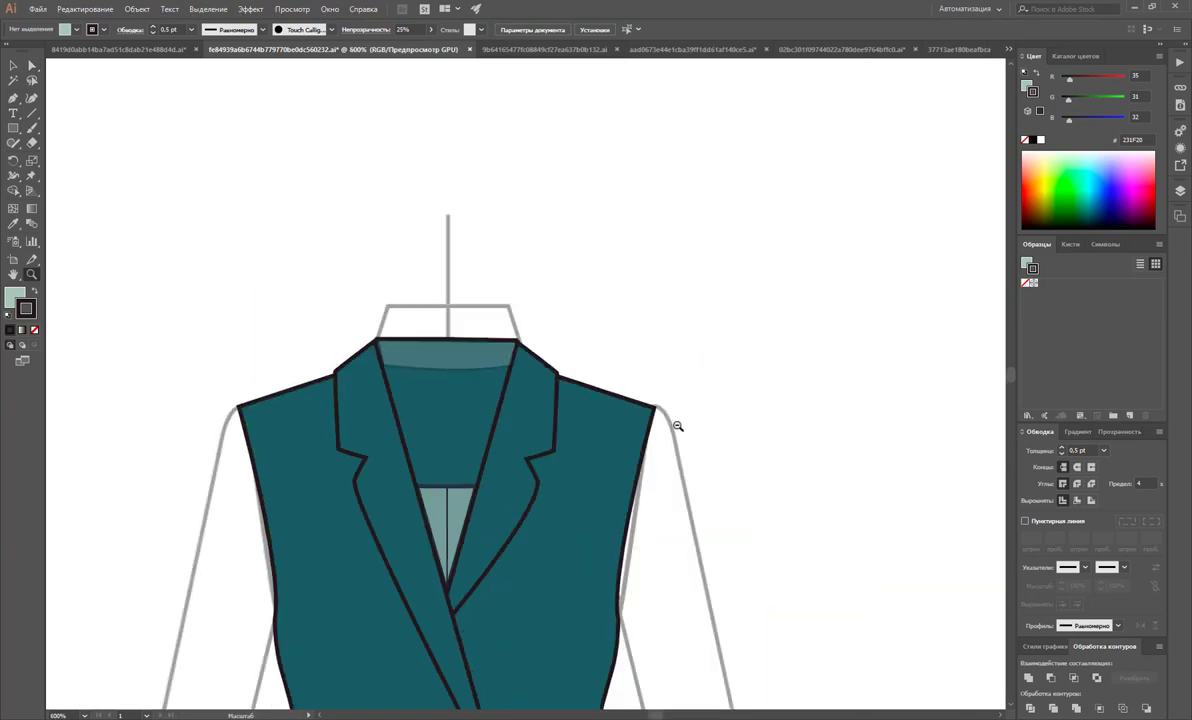
pyautogui.hotkey('ctrl', '-')
pyautogui.hotkey('ctrl', '-')
pyautogui.scroll(-4, 607, 381)
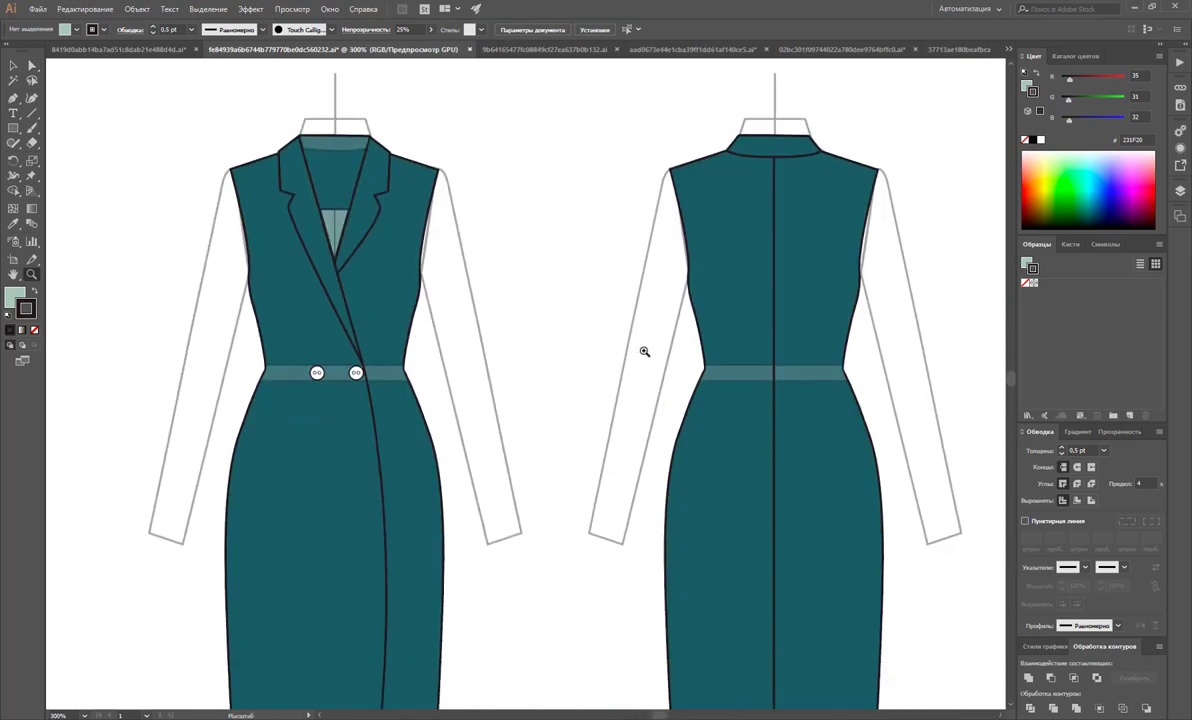
pyautogui.hotkey('ctrl', '-')
pyautogui.scroll(-3, 600, 330)
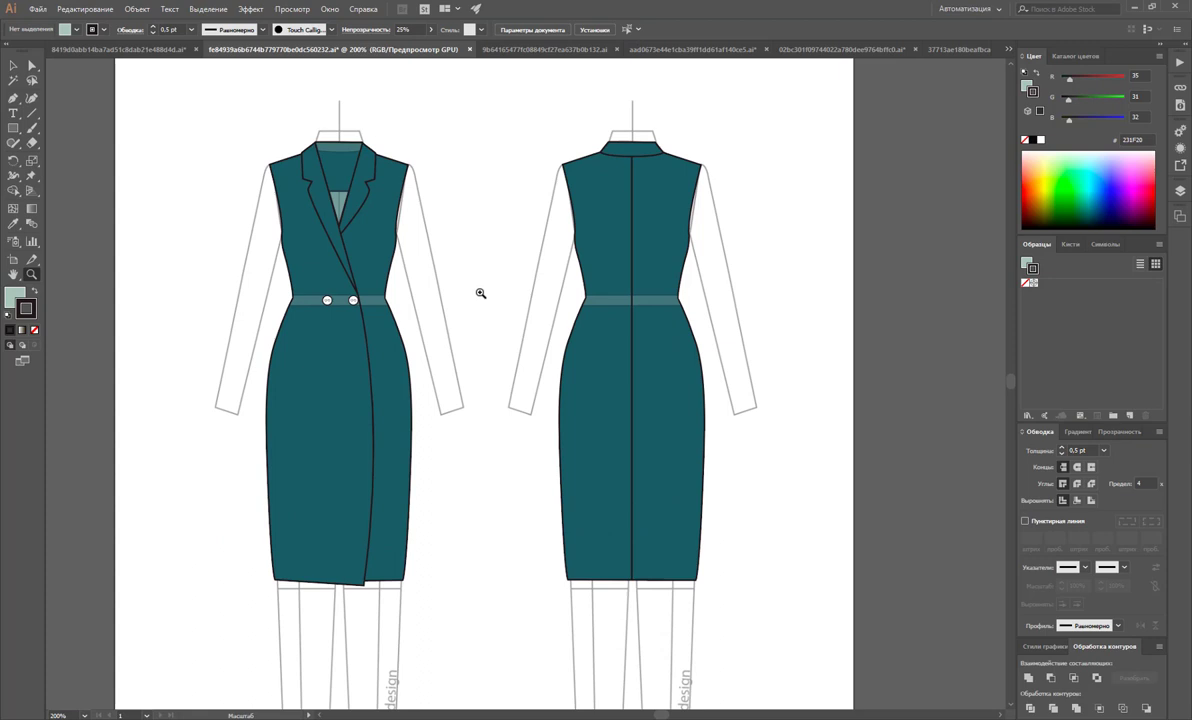
pyautogui.scroll(-1, 480, 293)
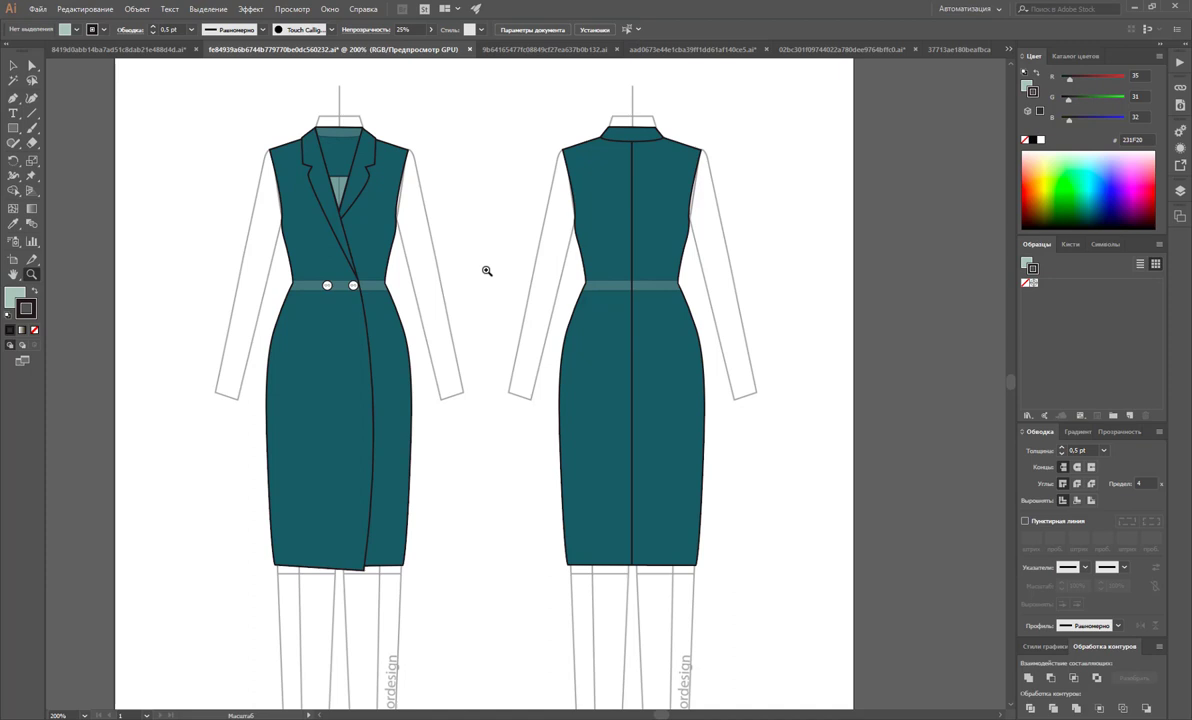
pyautogui.scroll(-1, 487, 270)
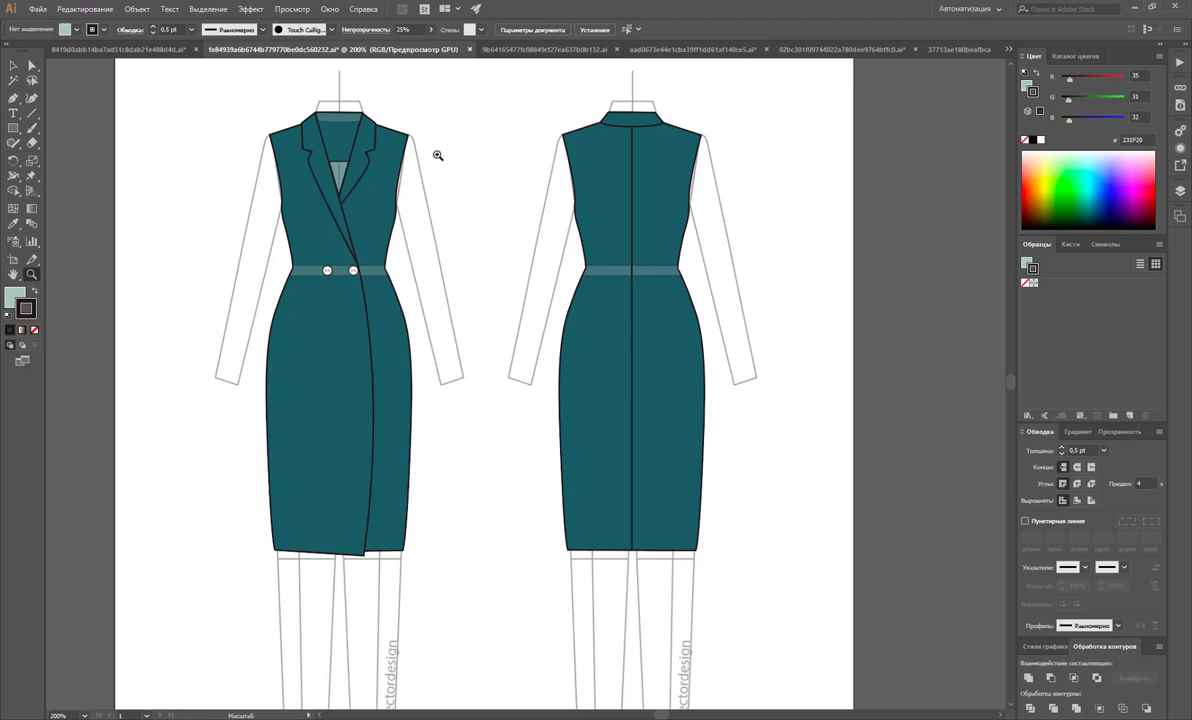
# Review the open T-shirt, coat, asymmetric skirt and trousers documents in turn, and return to the teal wrap dress
pyautogui.click(521, 50)
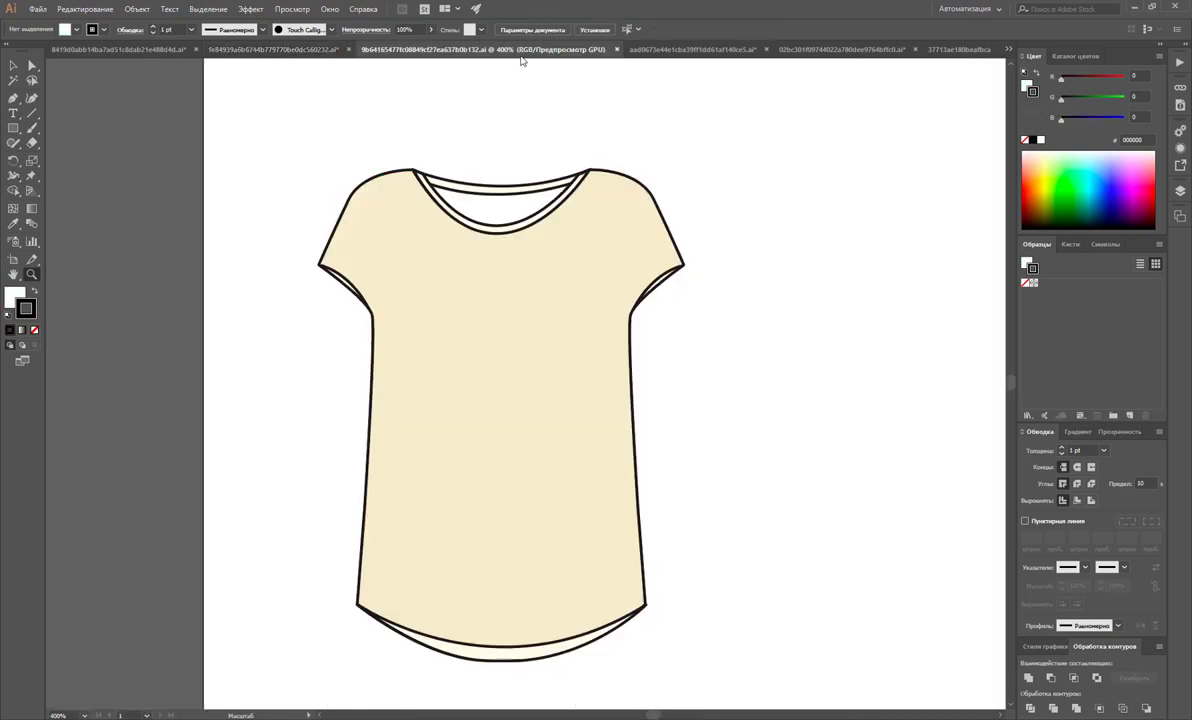
pyautogui.click(648, 52)
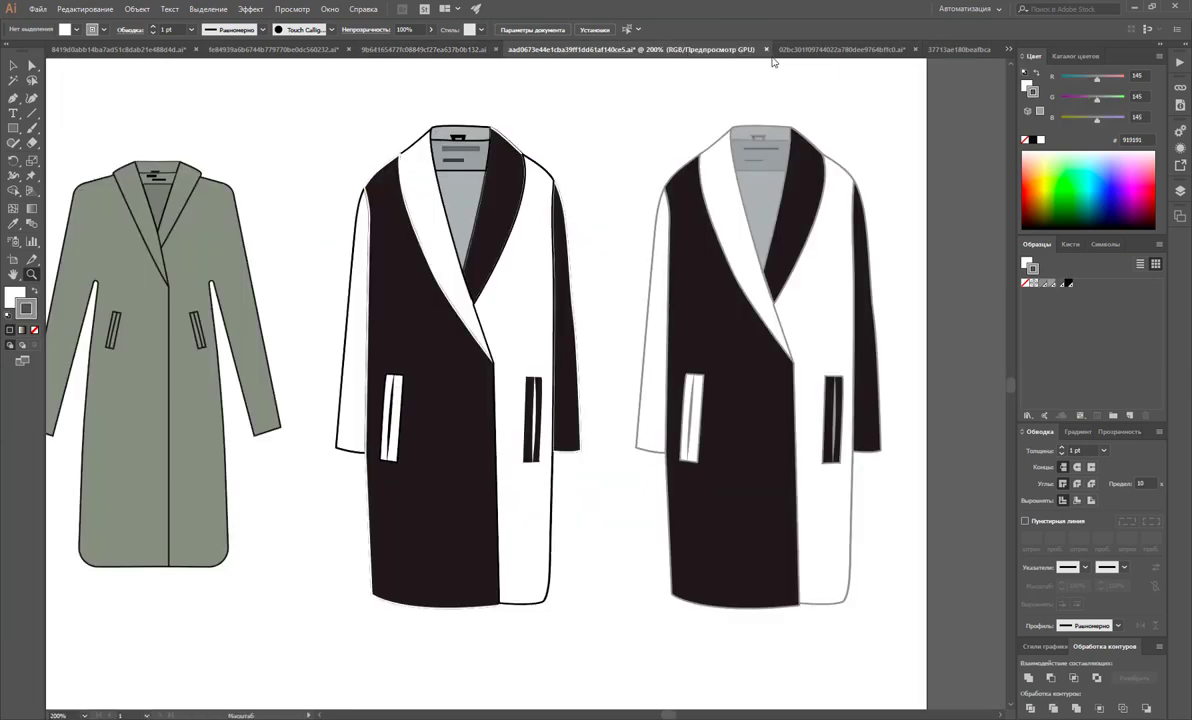
pyautogui.click(796, 52)
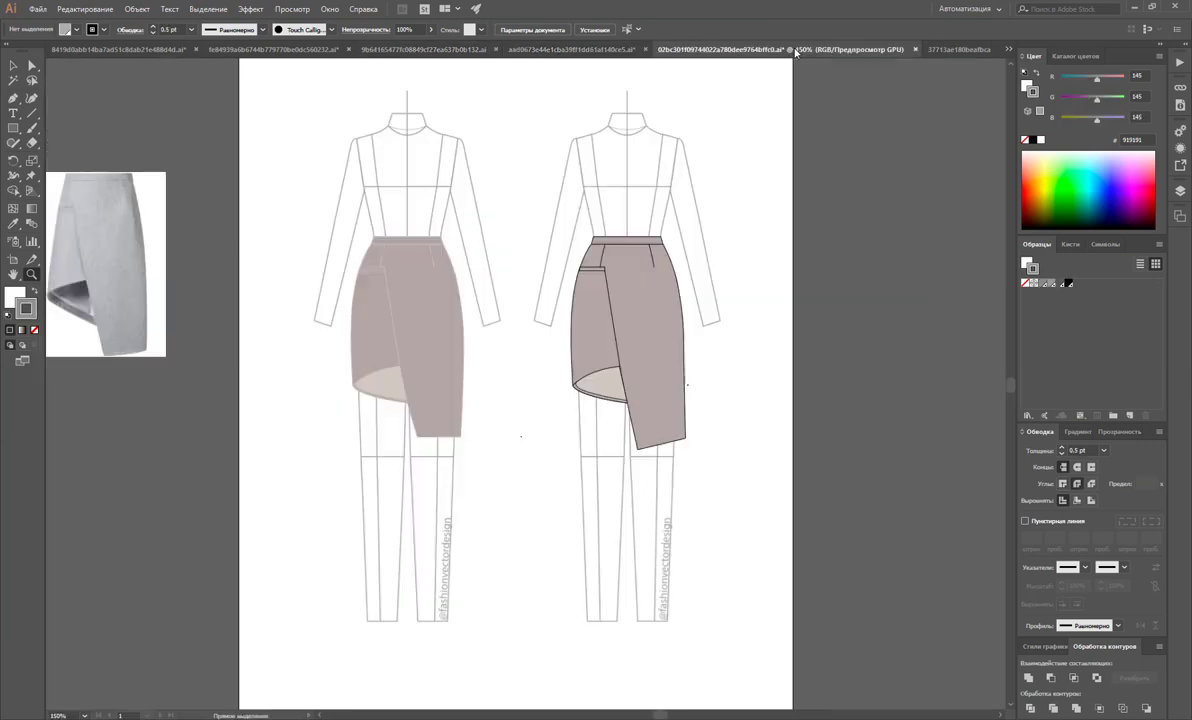
pyautogui.click(935, 49)
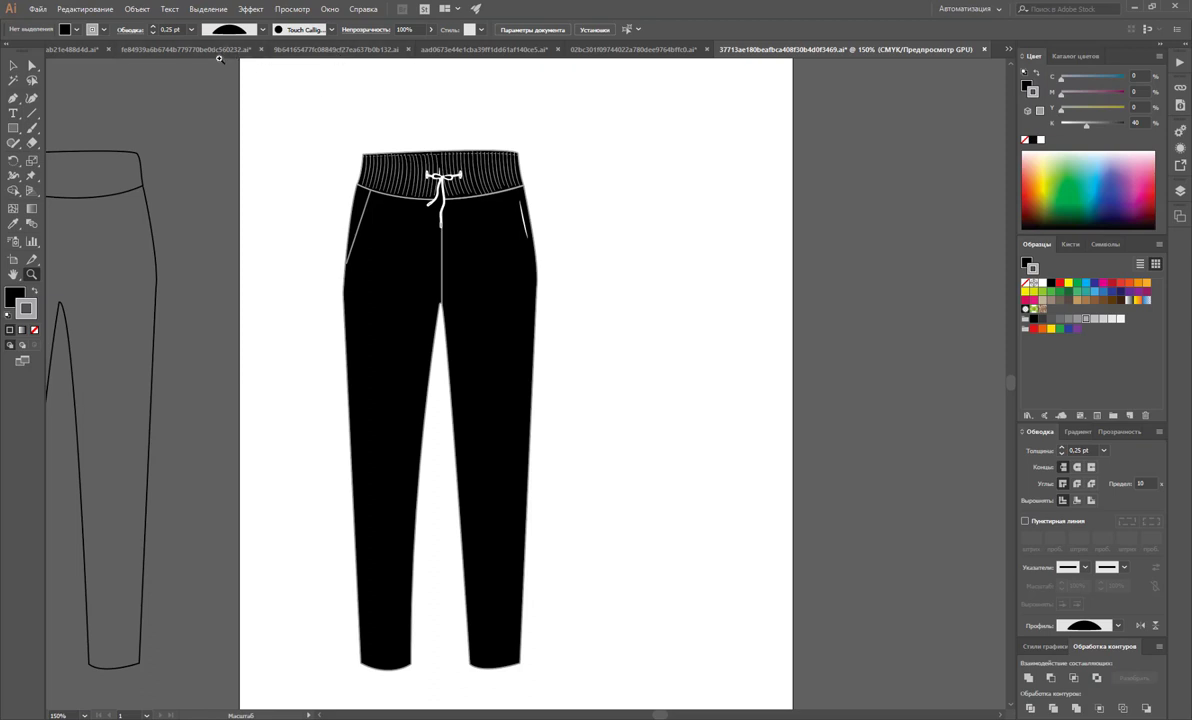
pyautogui.click(201, 49)
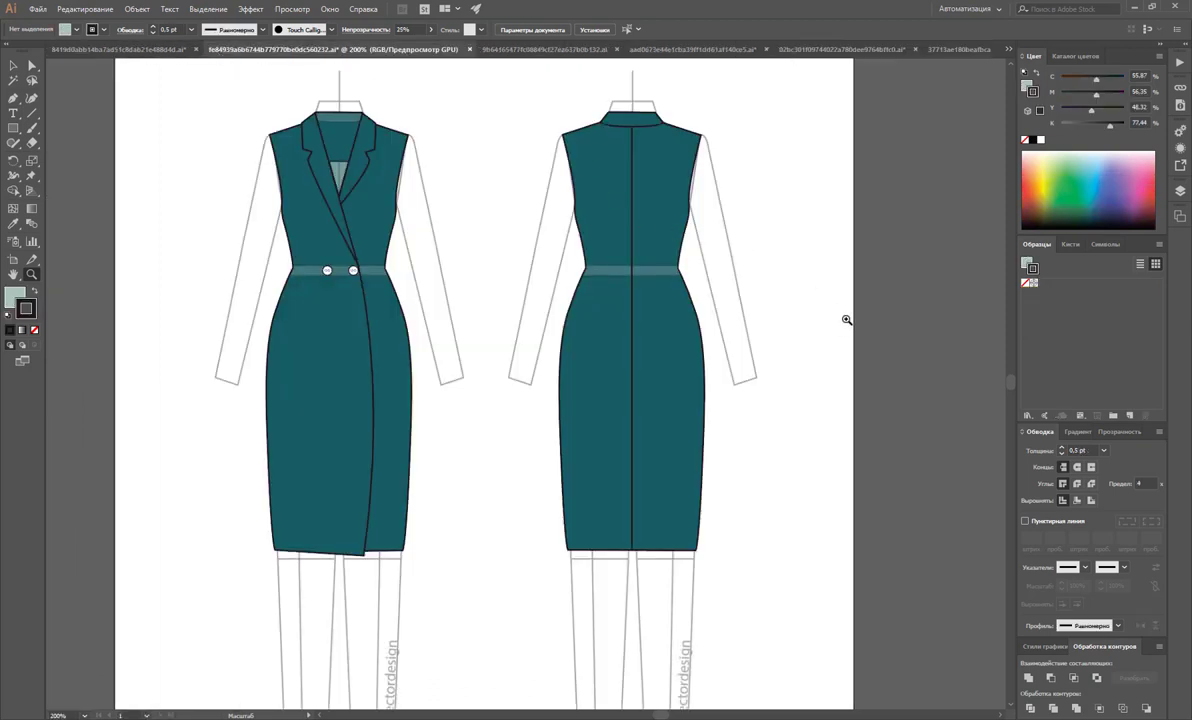
pyautogui.scroll(1, 876, 314)
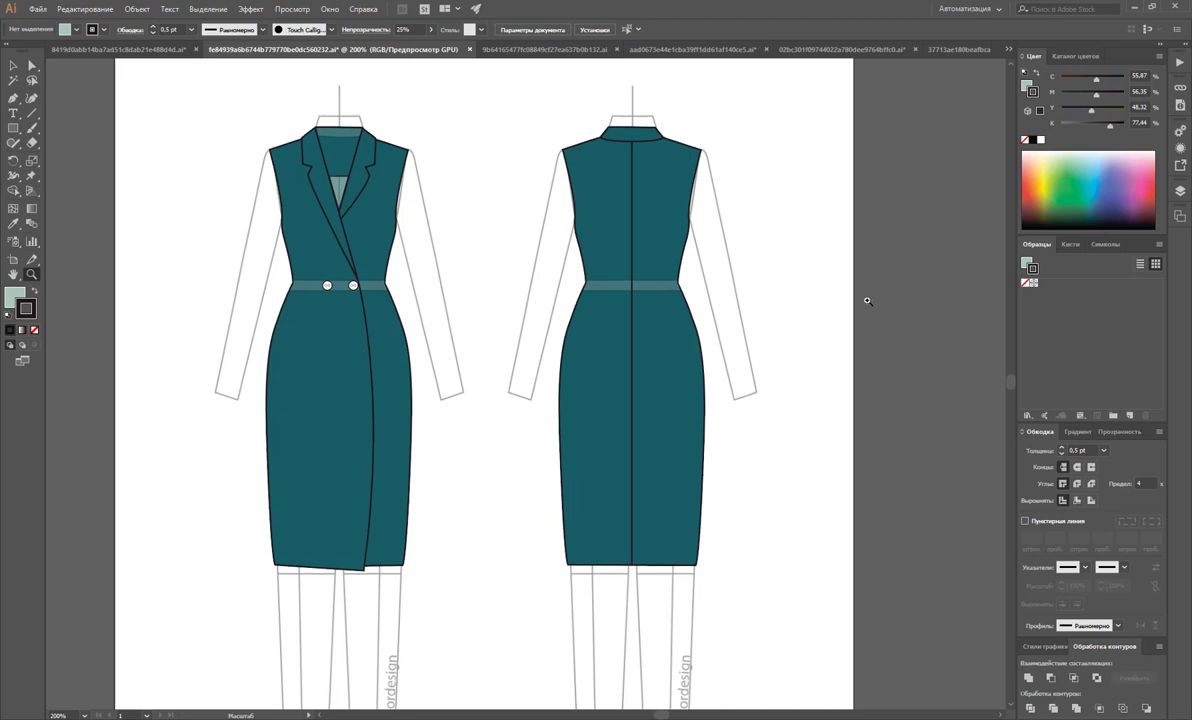